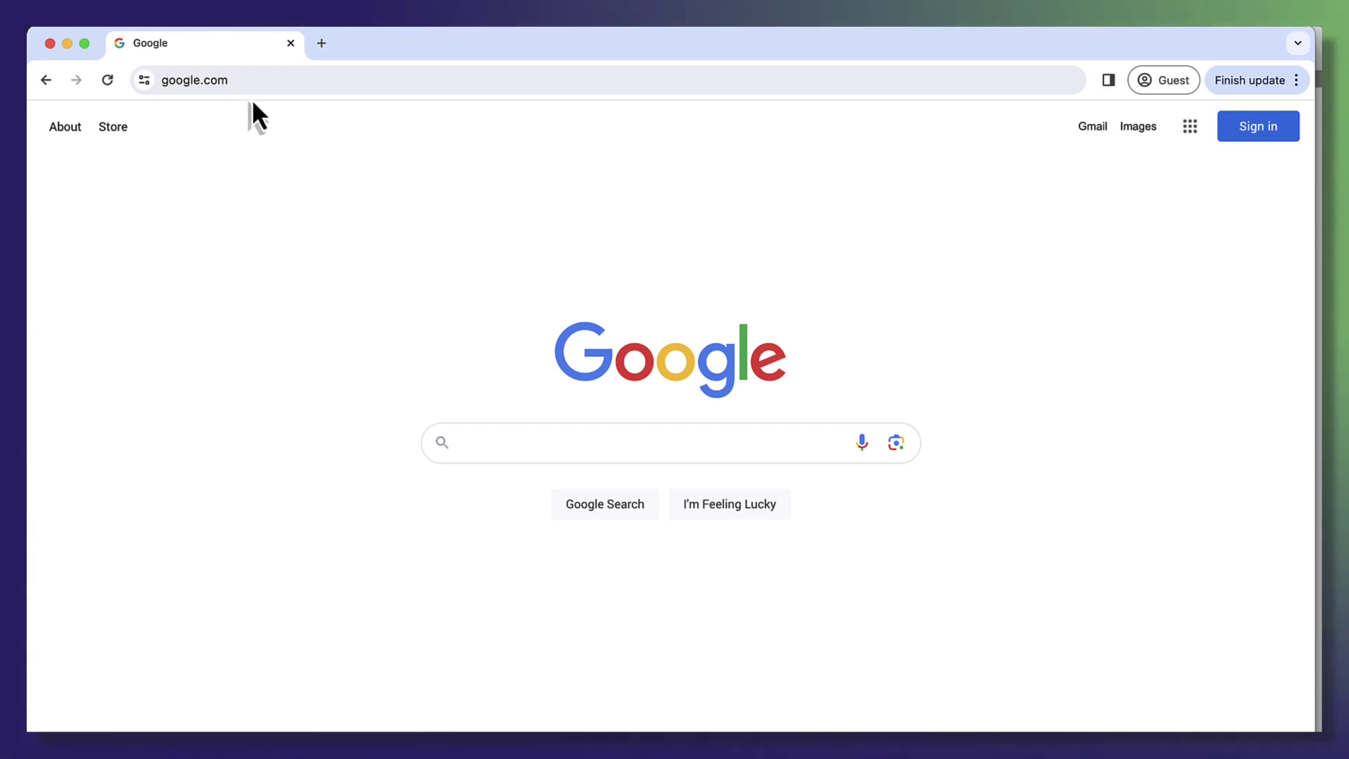
left_click(202, 79)
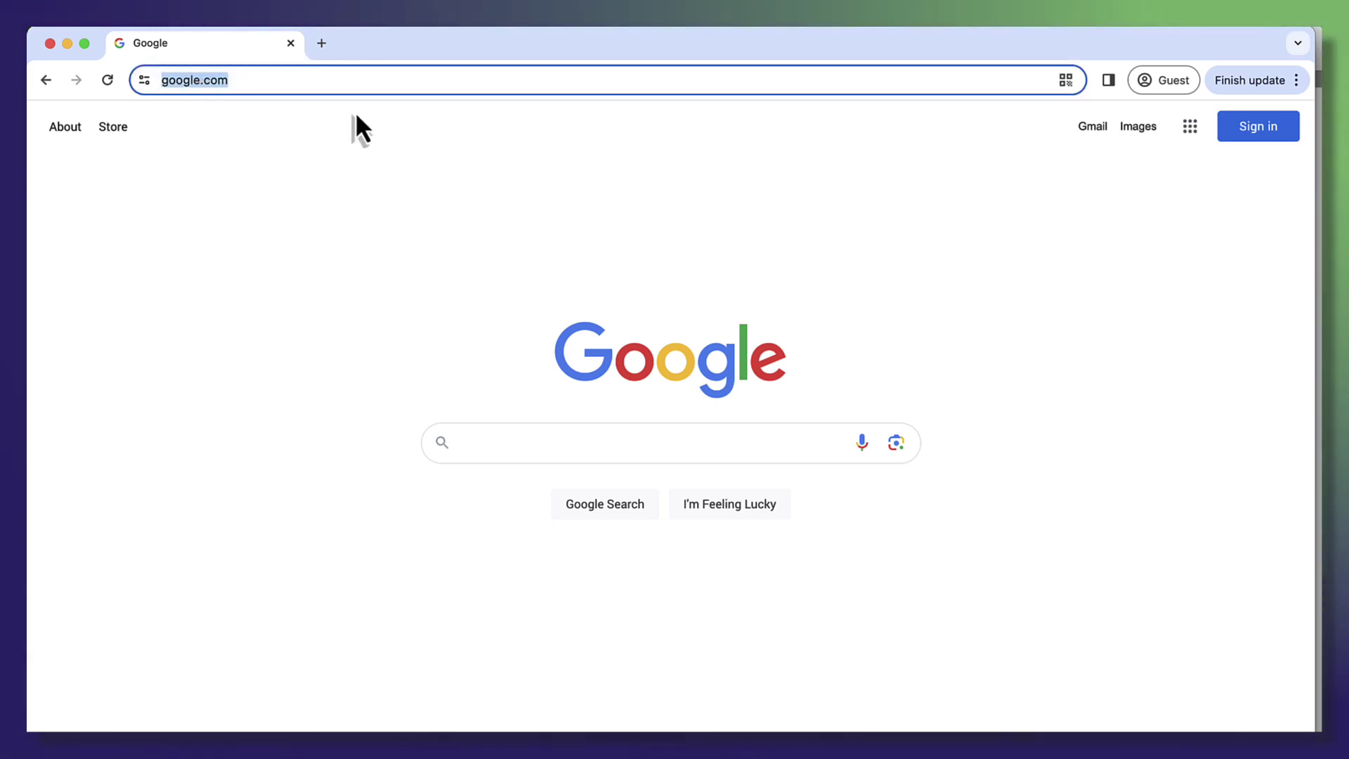
type("www.")
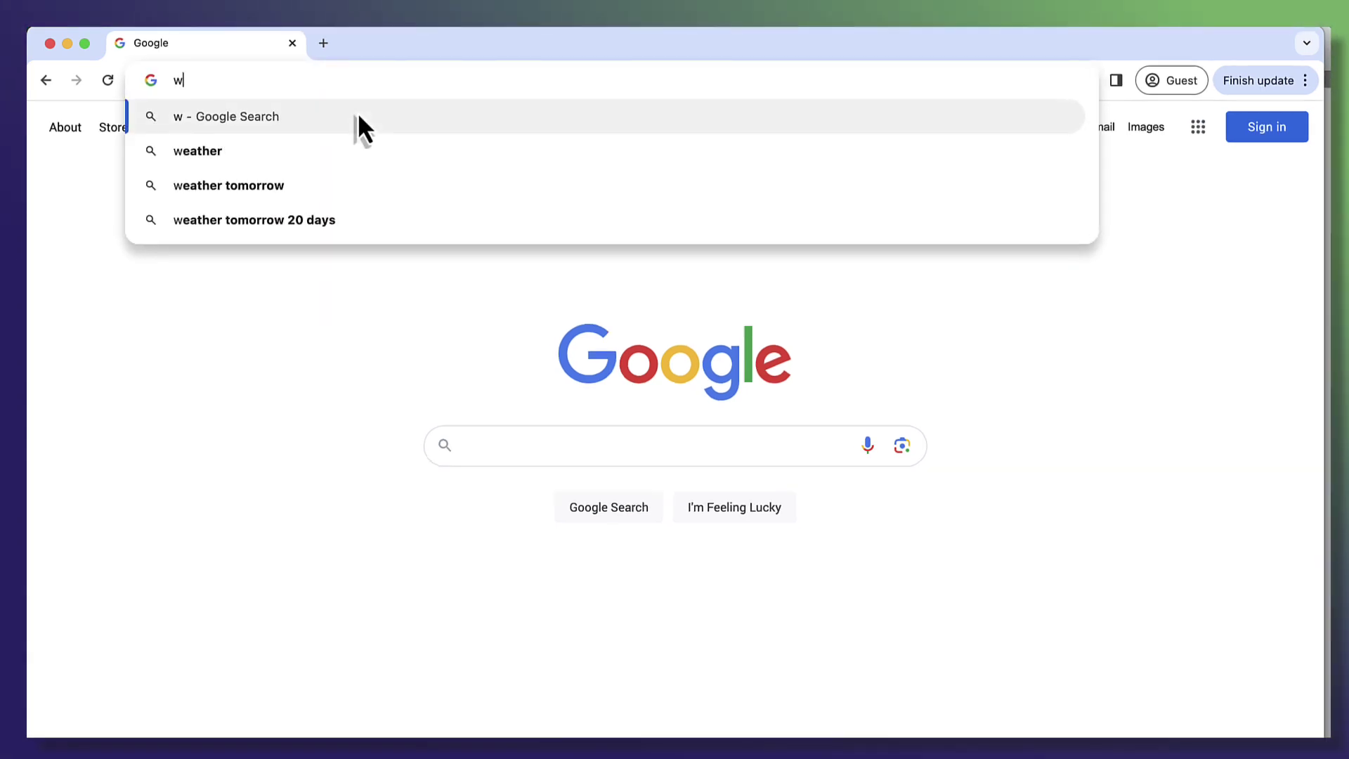
type("tinkercad.com")
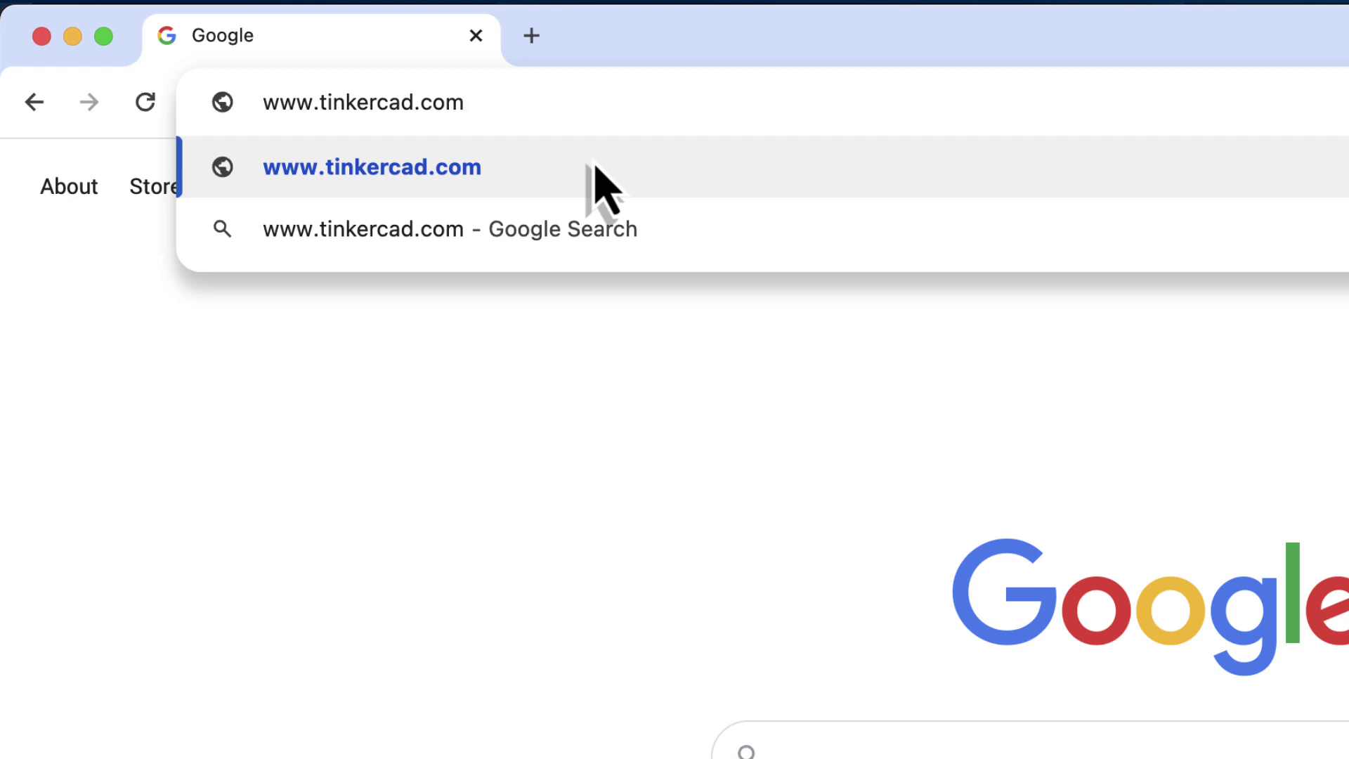
left_click(596, 168)
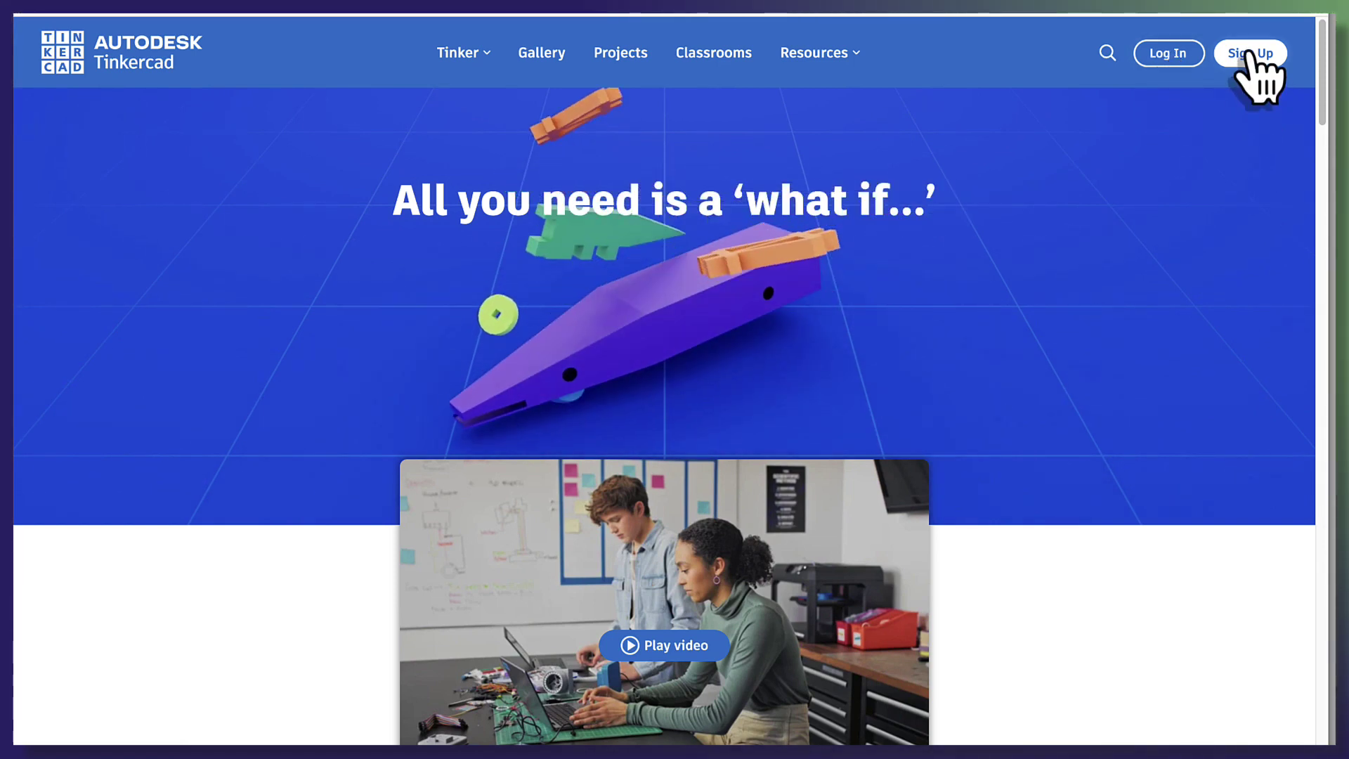
scroll(885, 414, "down", 3)
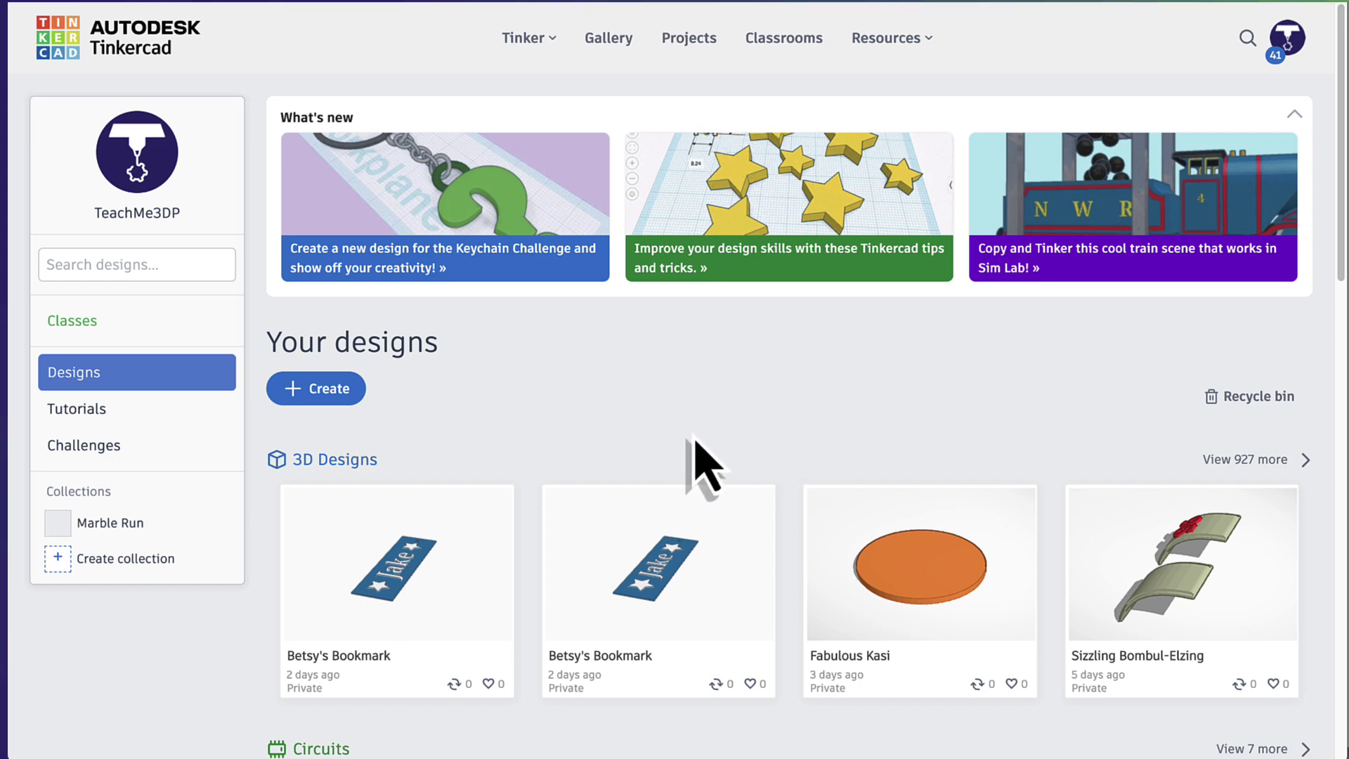
Create a new 3D design and rename it "Betsy's Bookmark".
left_click(315, 391)
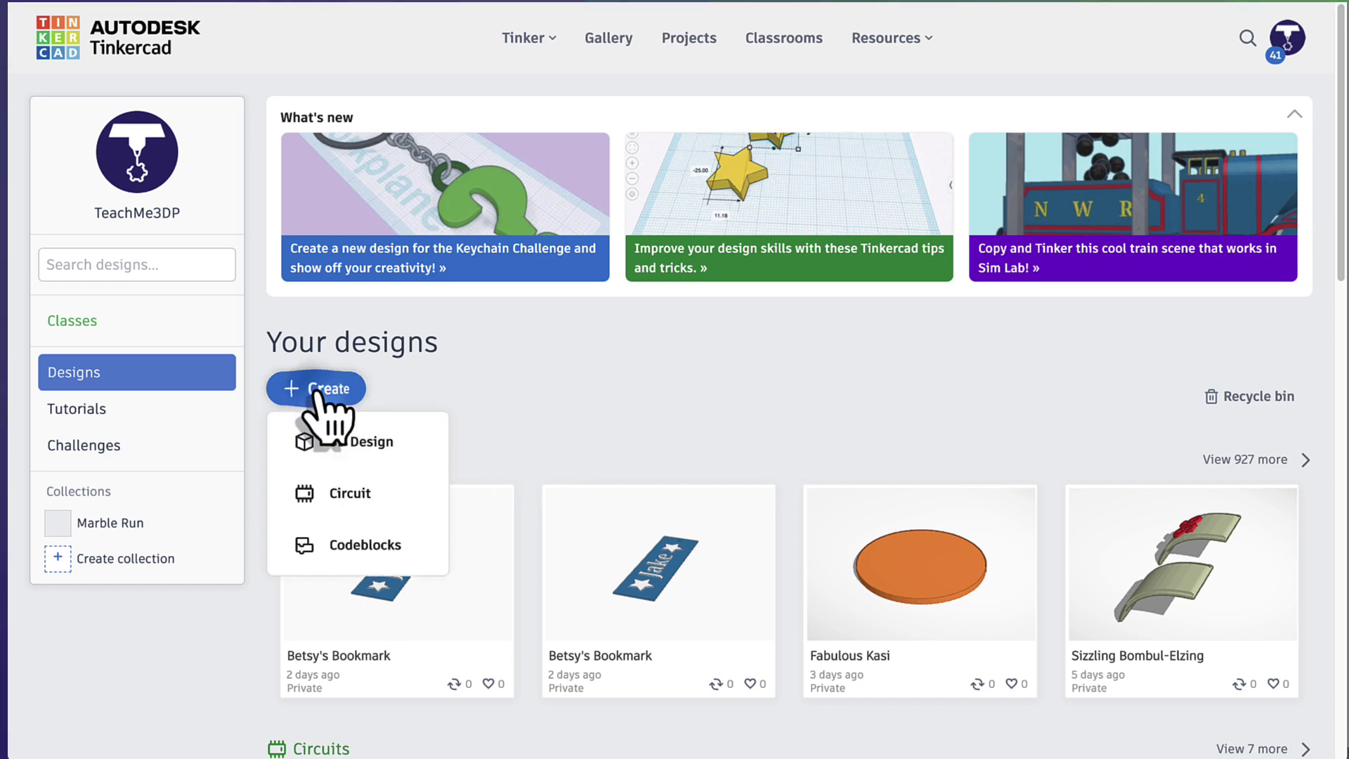
left_click(341, 442)
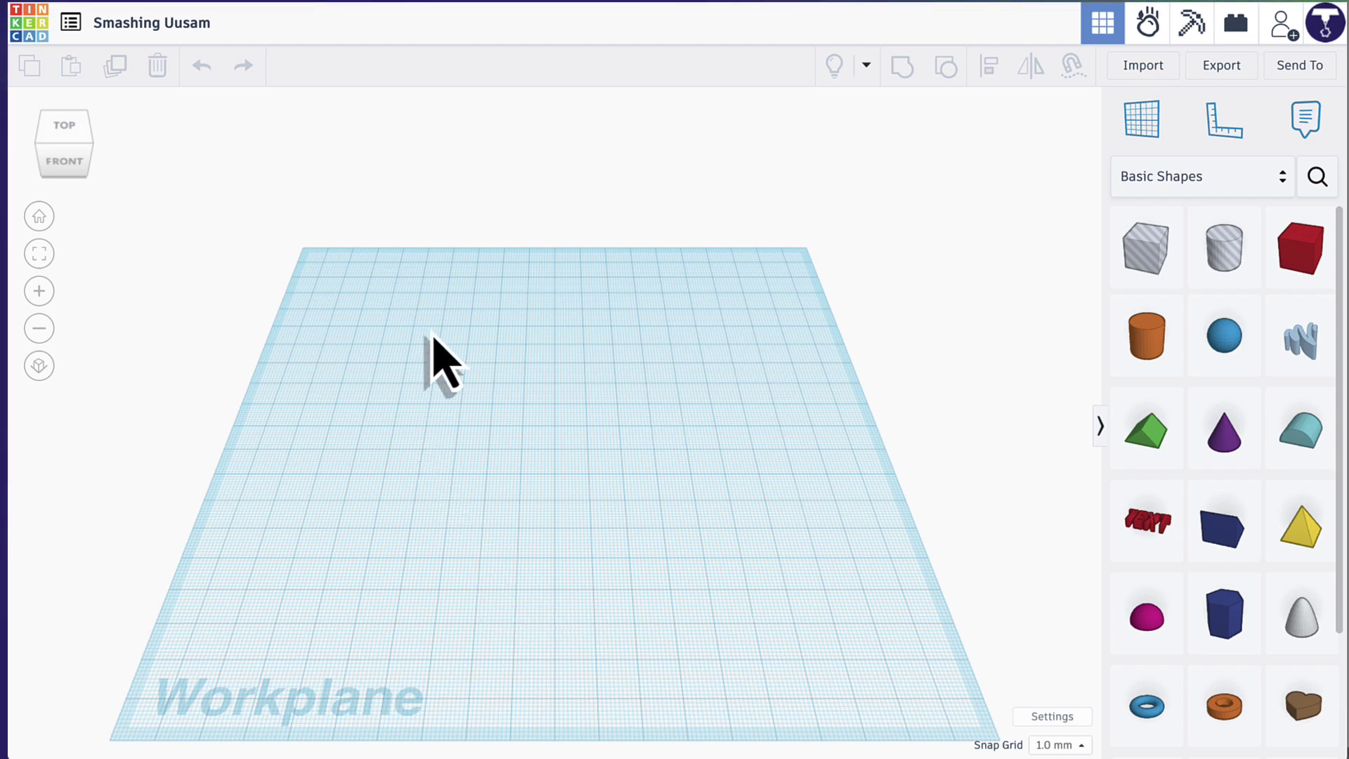
left_click(132, 27)
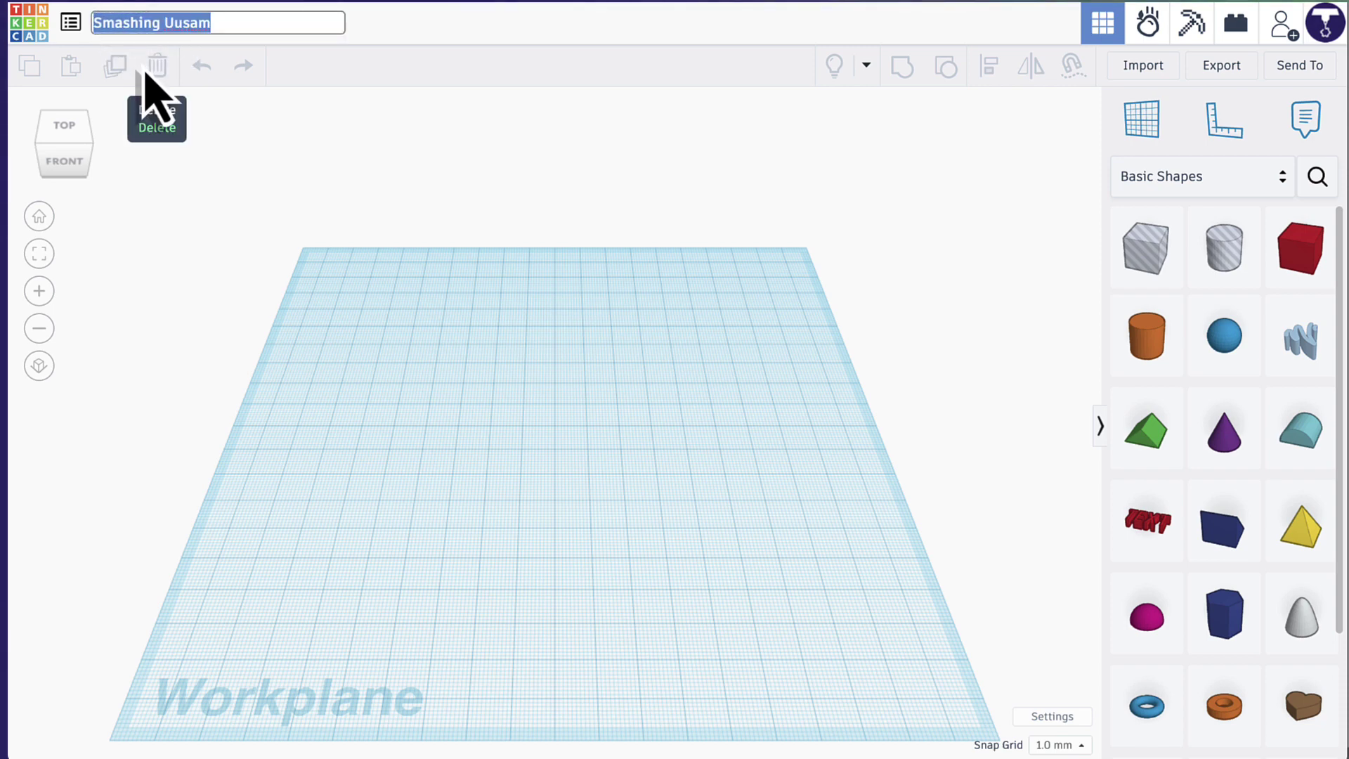
type("Betsy's Bookmark")
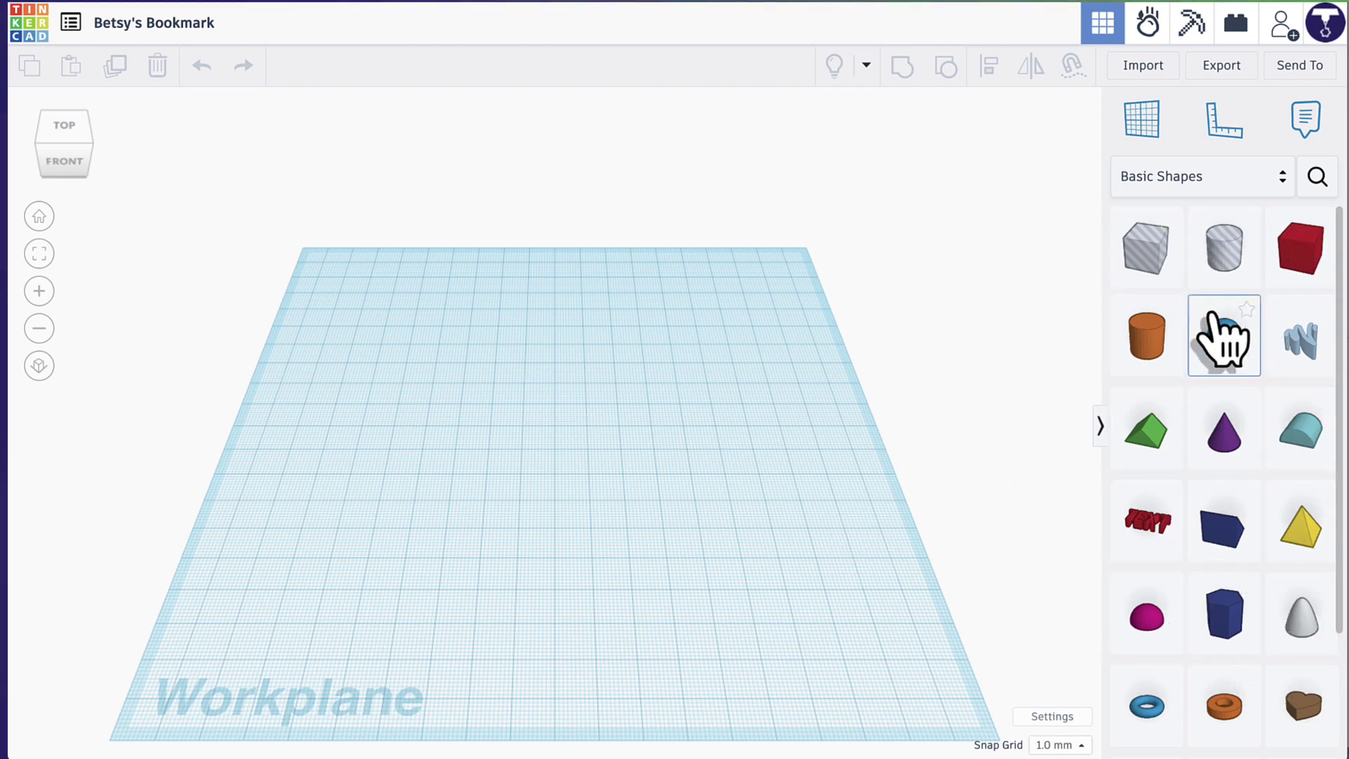
Place a solid box near the back edge of the workplane and set its front-to-back length to 175 mm.
left_click(1298, 254)
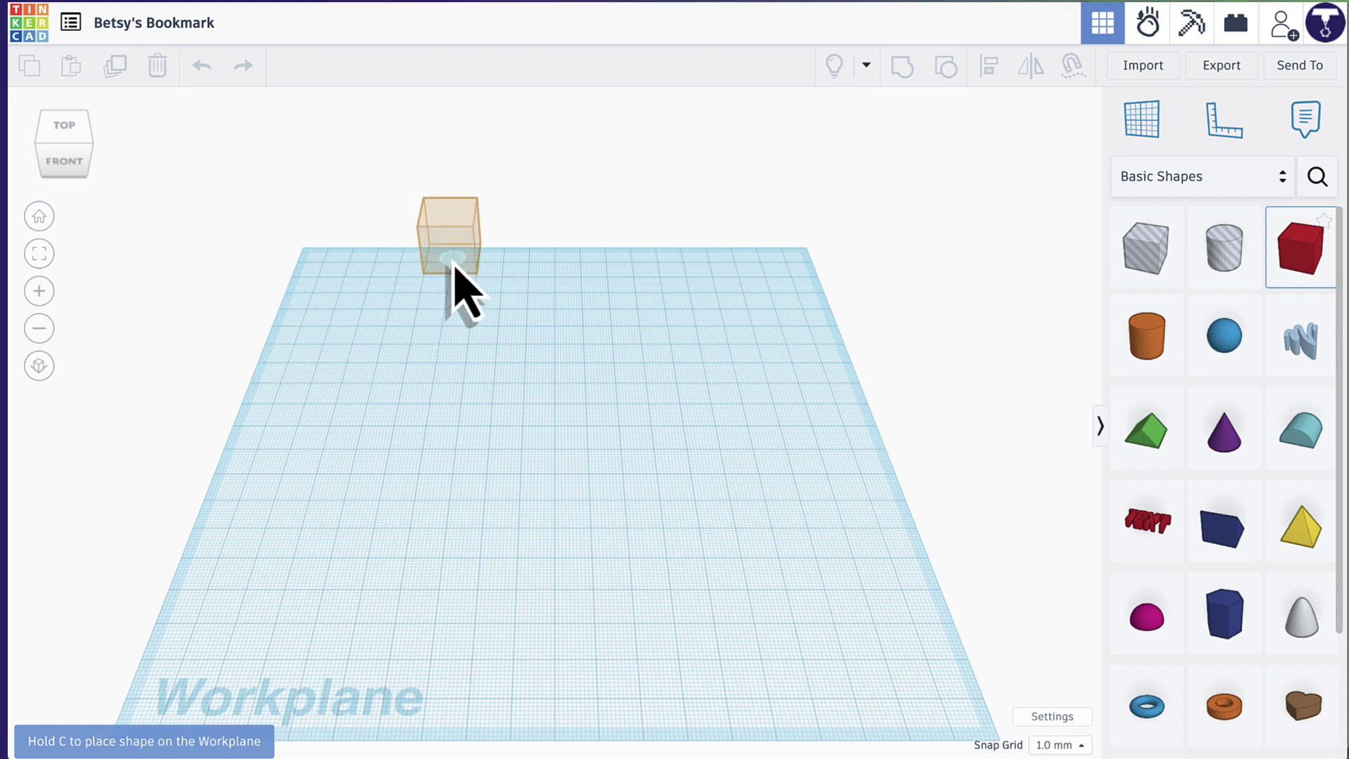
left_click(454, 265)
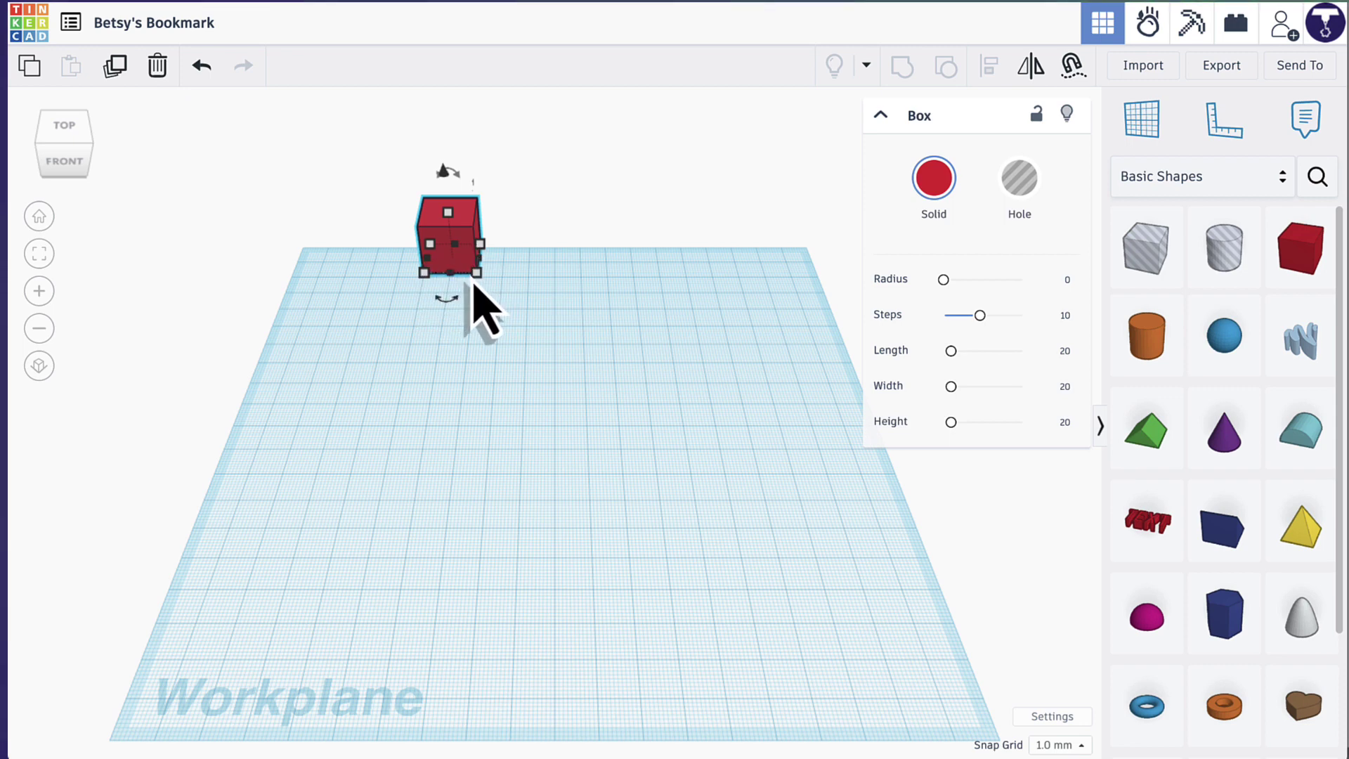
mouse_move(478, 288)
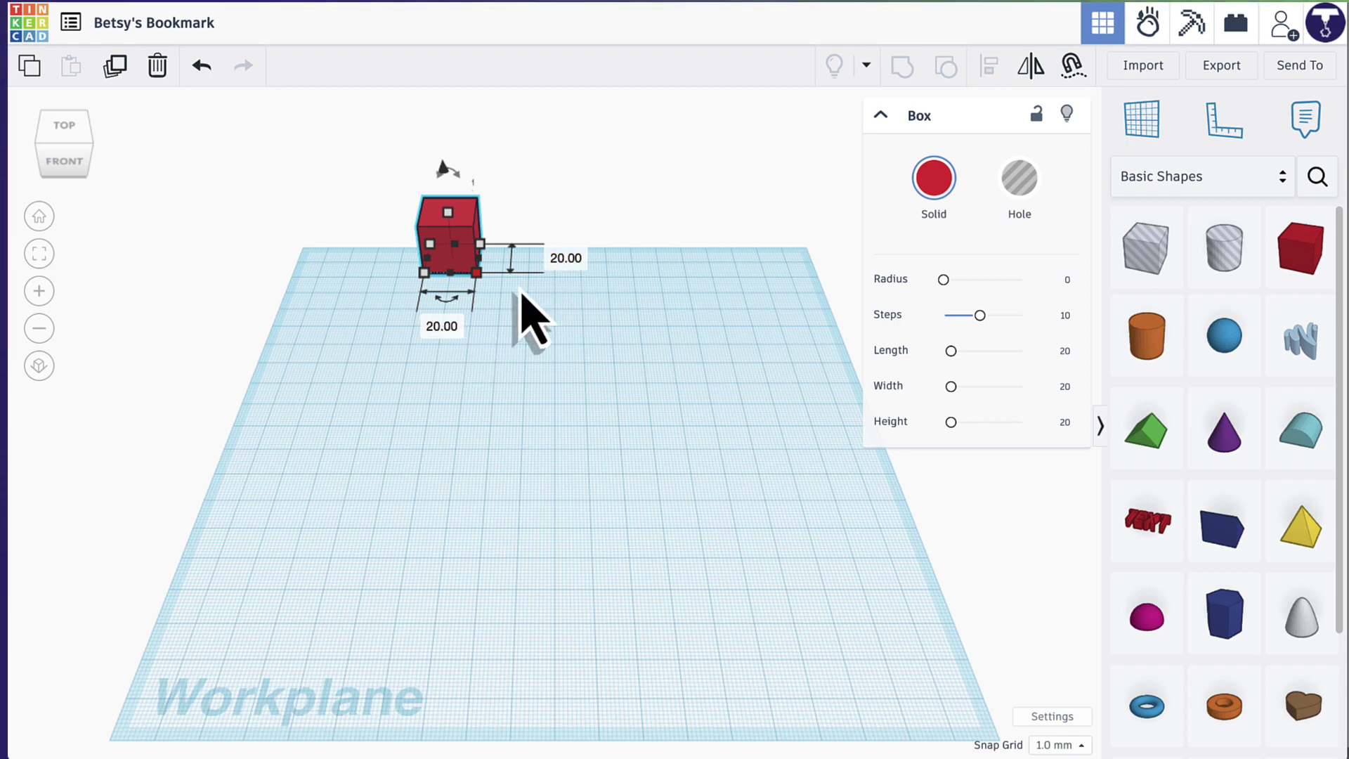
left_click(559, 258)
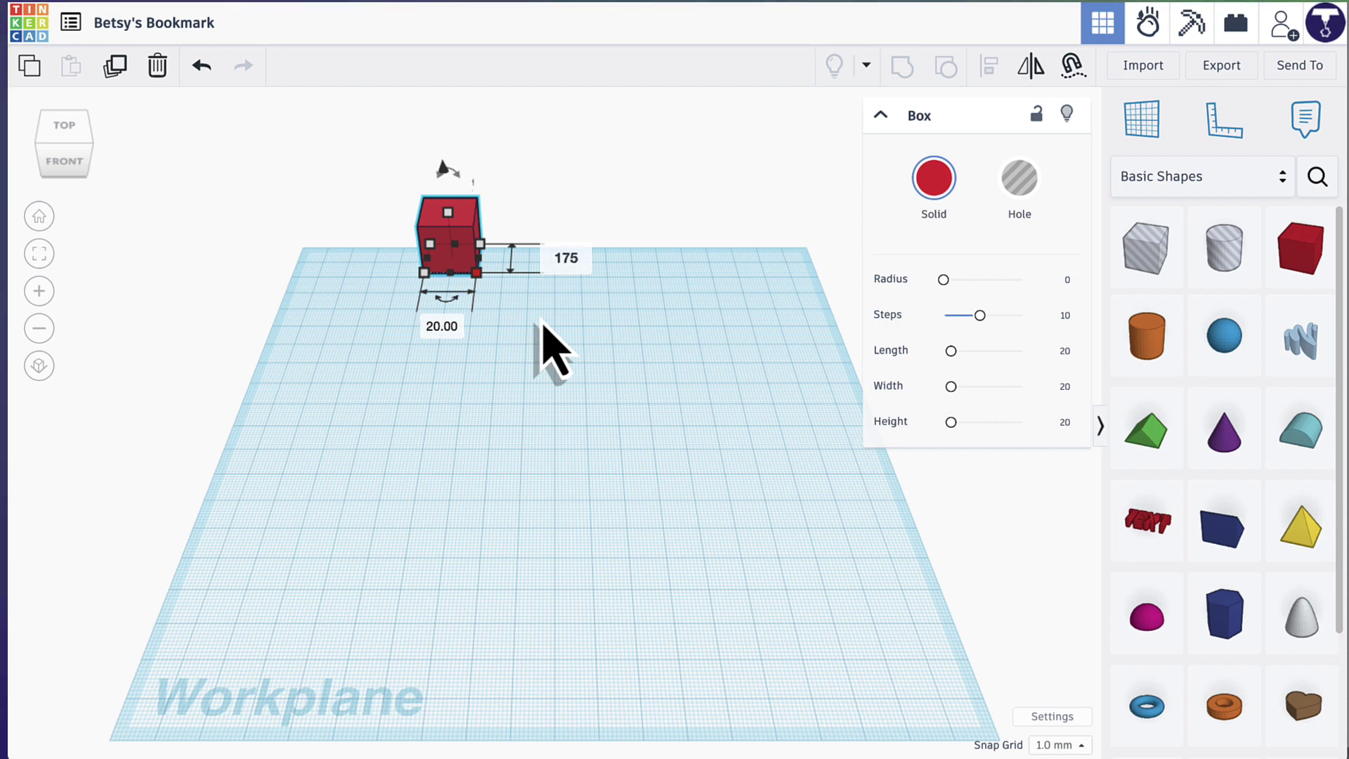
key("Return")
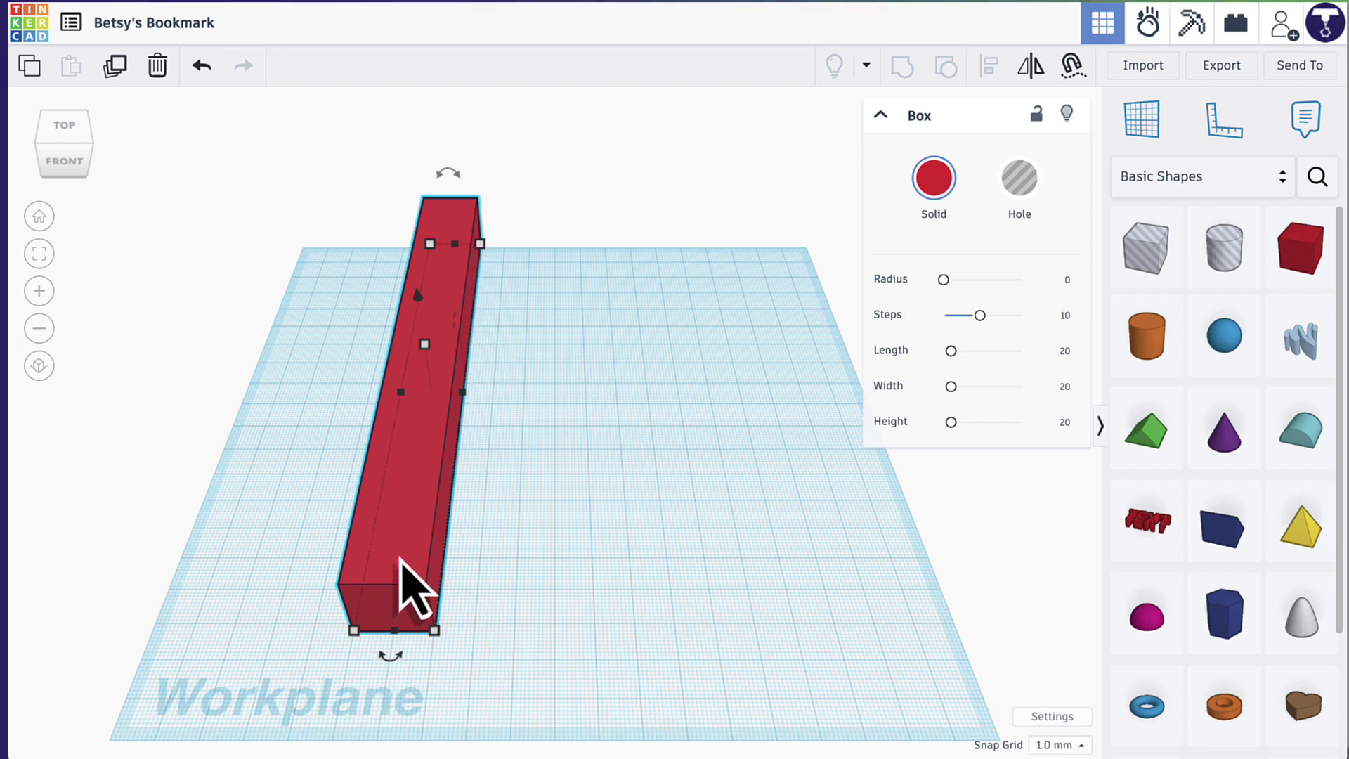
Shift the long box slightly to the right on the workplane and set its width to 50 mm.
mouse_move(401, 558)
left_mouse_down()
mouse_move(412, 501)
mouse_move(418, 559)
left_mouse_up()
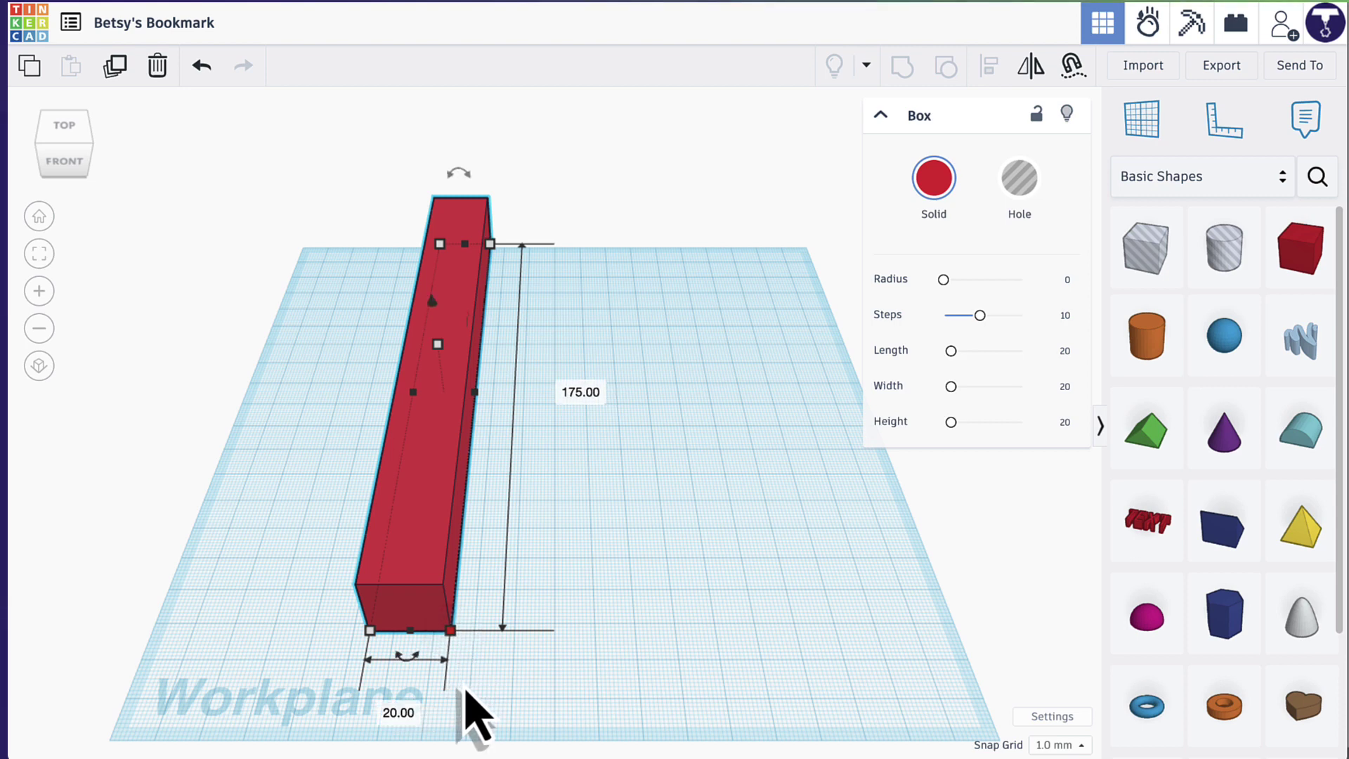
left_click(401, 712)
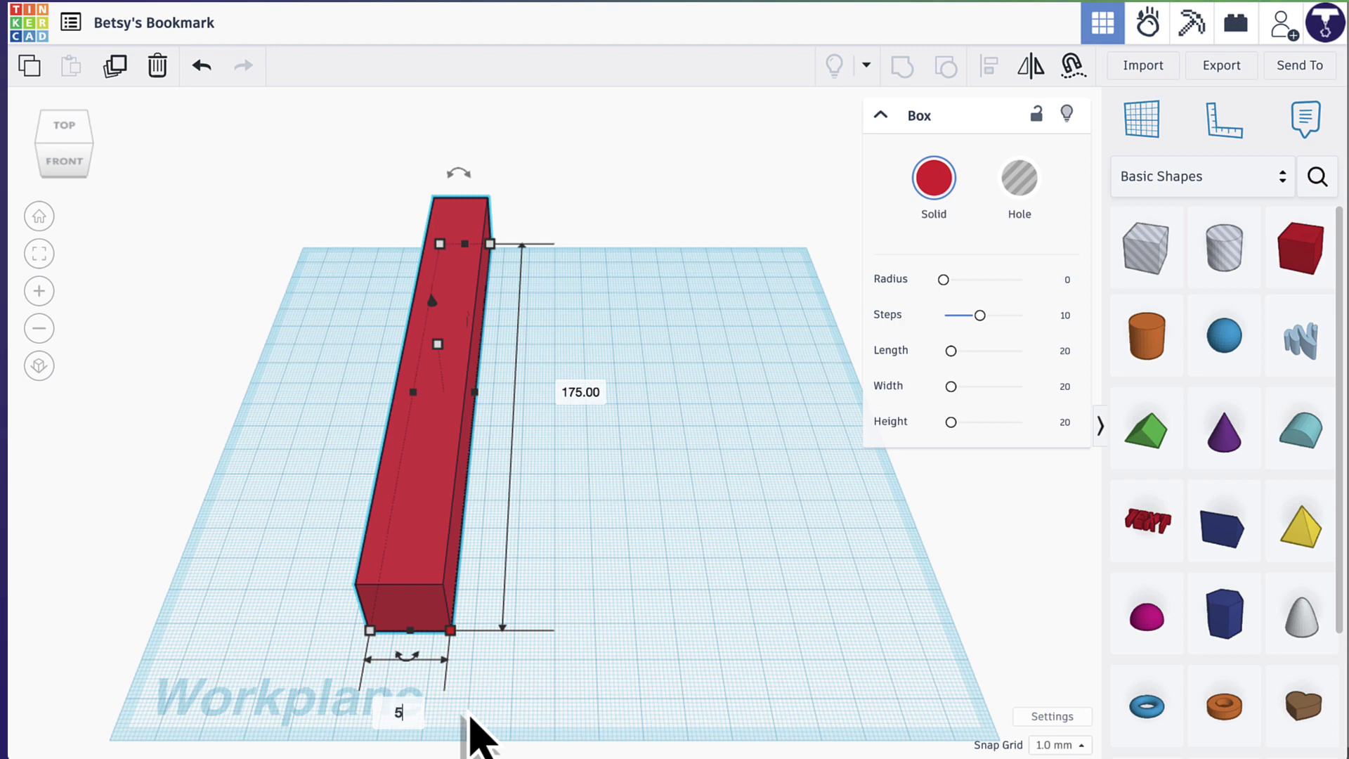
key("Return")
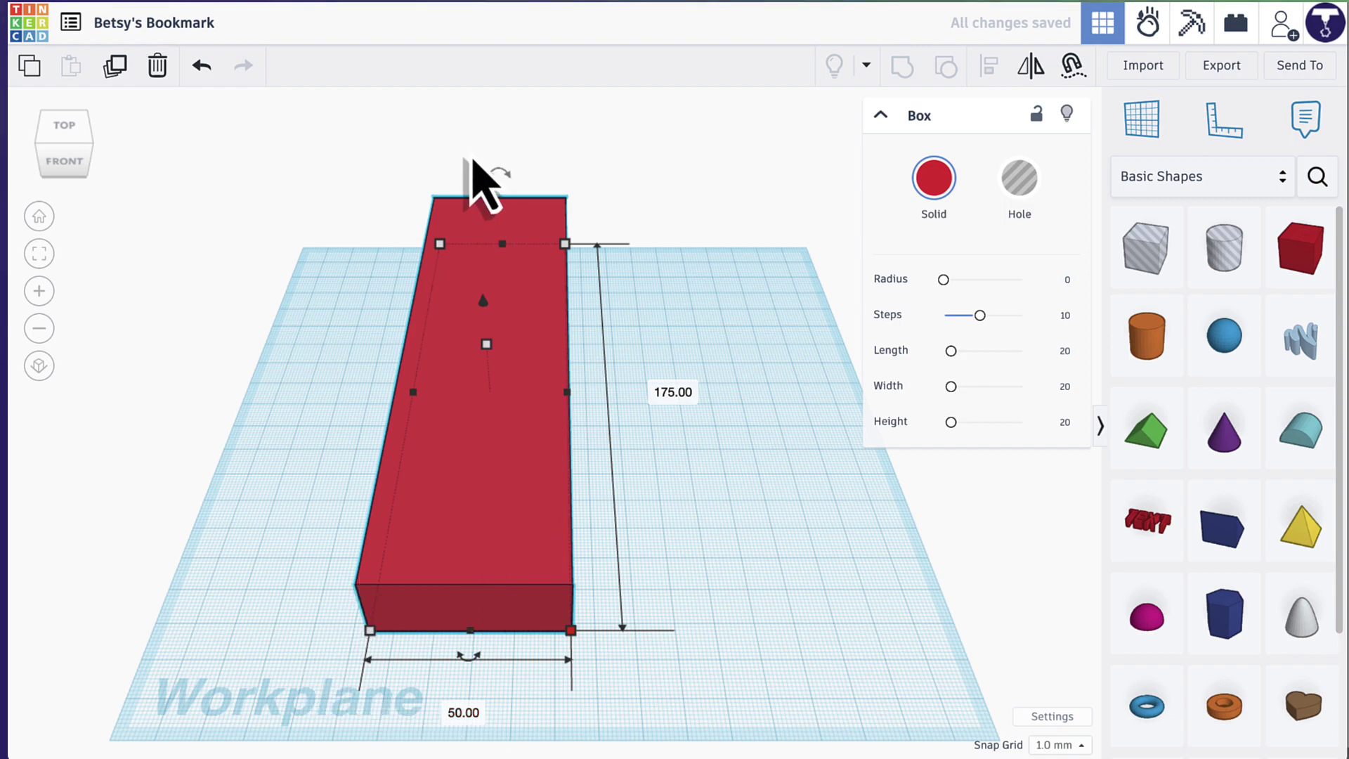
Set the height of the box to 1 mm.
left_click(260, 494)
right_click_drag(260, 494, 424, 450)
left_click(424, 450)
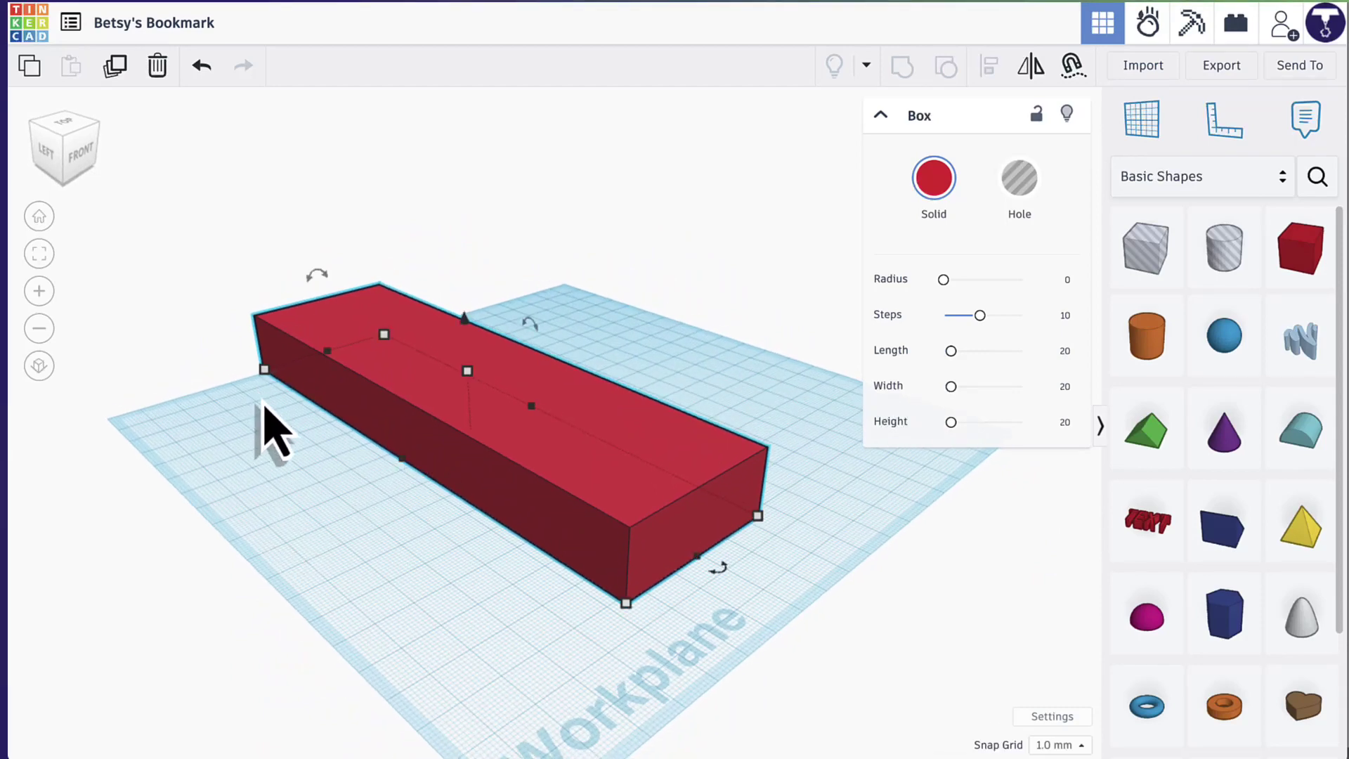
left_click(359, 545)
mouse_move(361, 548)
right_mouse_down()
mouse_move(400, 527)
mouse_move(313, 536)
mouse_move(376, 533)
mouse_move(355, 539)
right_mouse_up()
left_click_drag(54, 156, 48, 166)
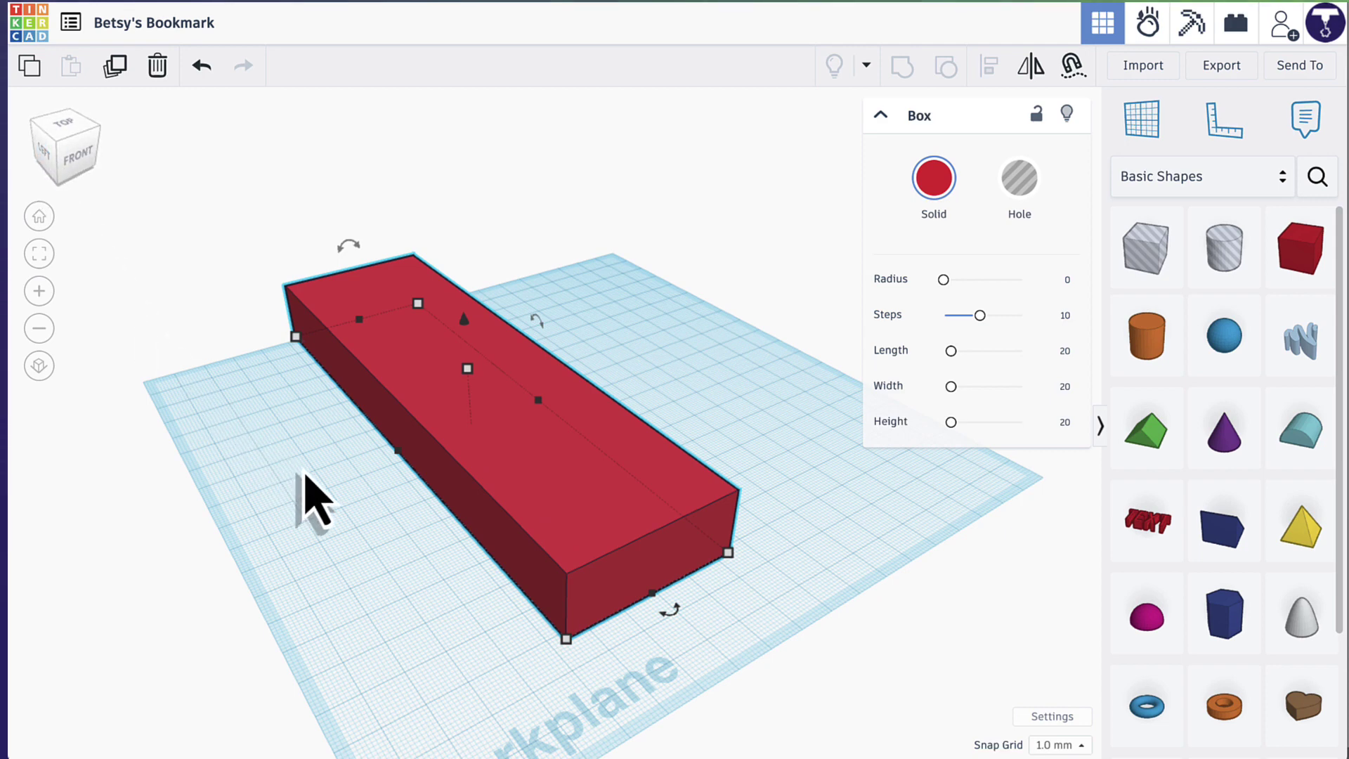
right_click_drag(312, 499, 337, 485)
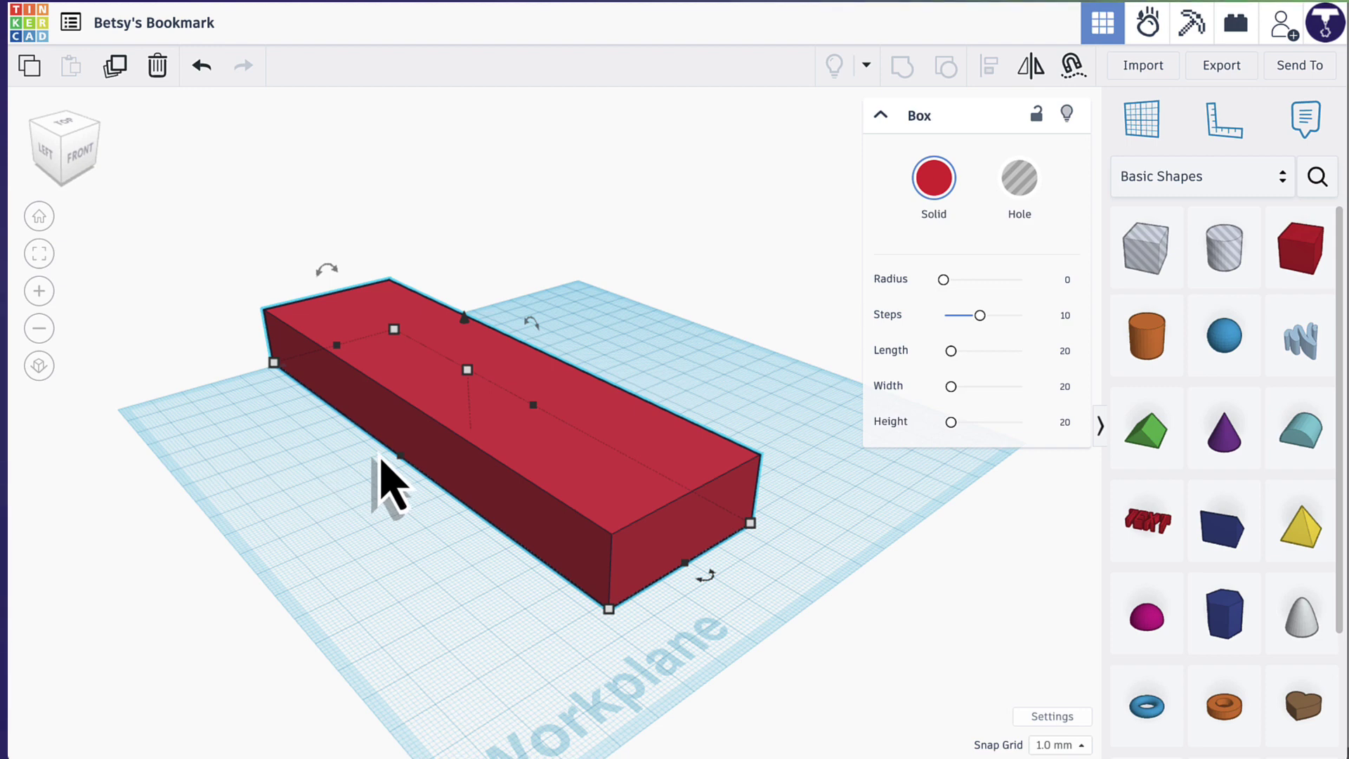
left_click(467, 371)
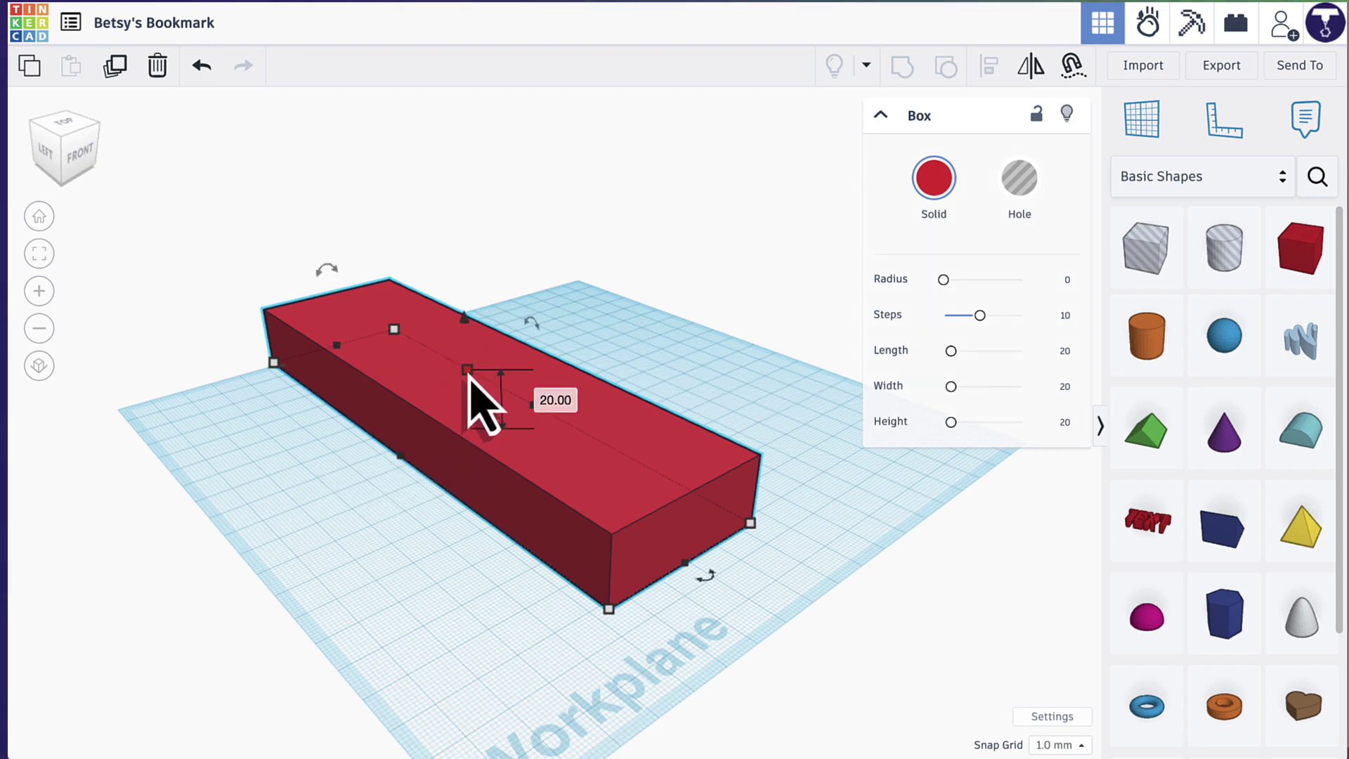
left_click(548, 399)
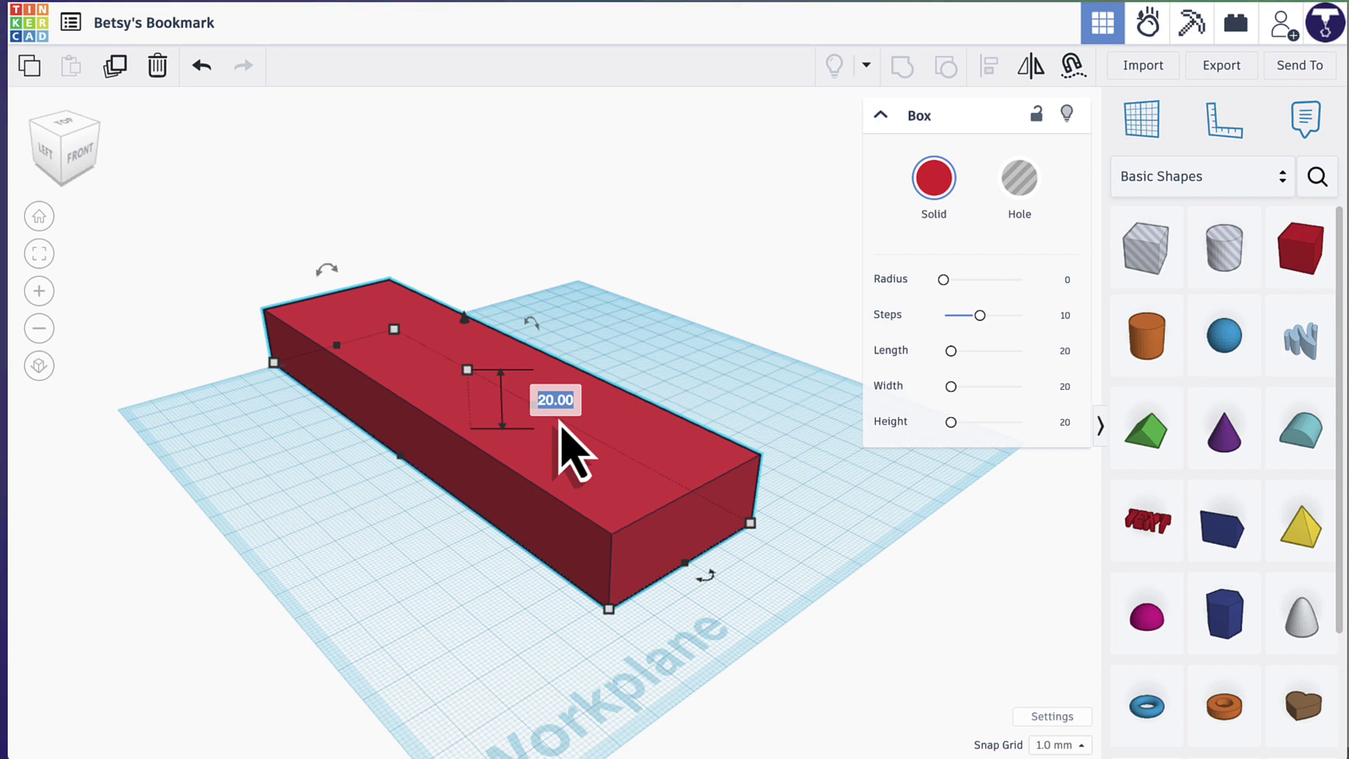
key("Return")
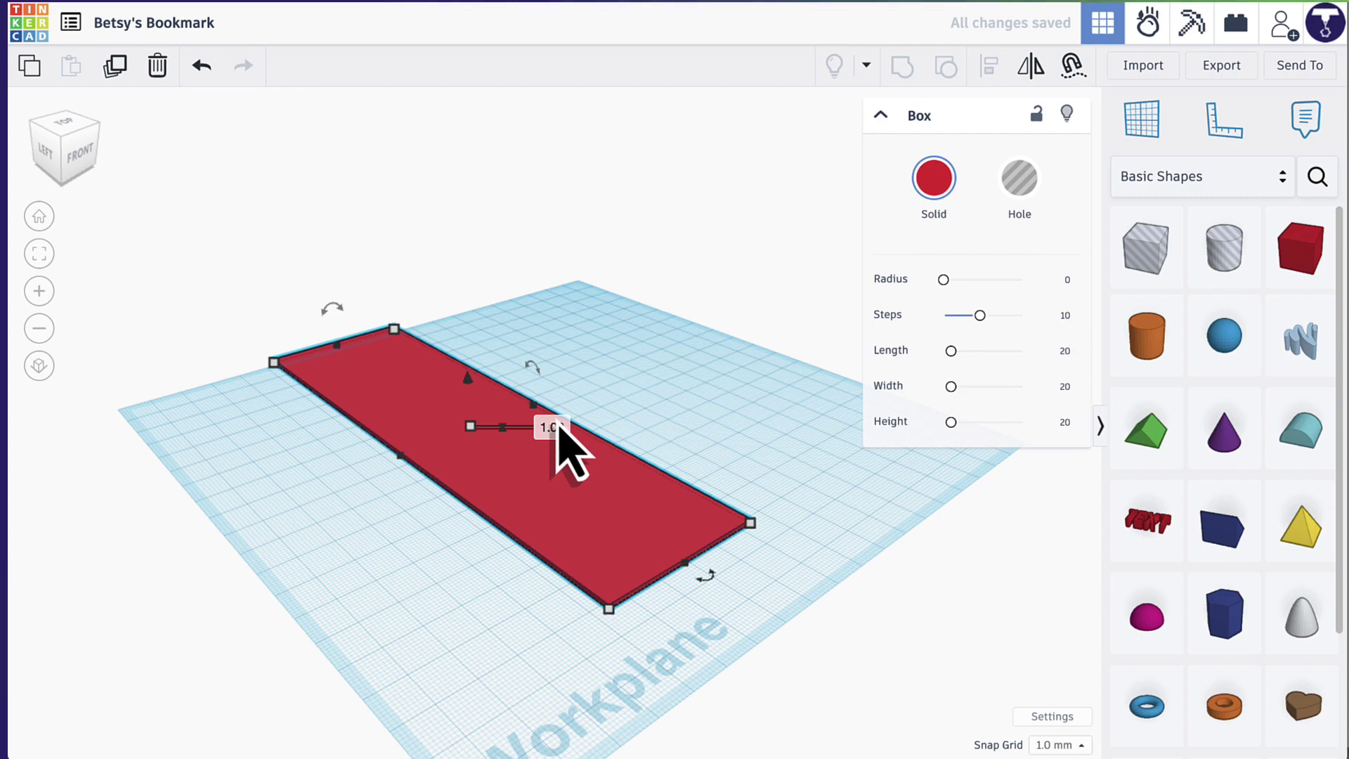
Move the flat box toward the middle of the workplane.
left_click(621, 391)
right_click_drag(620, 391, 491, 440)
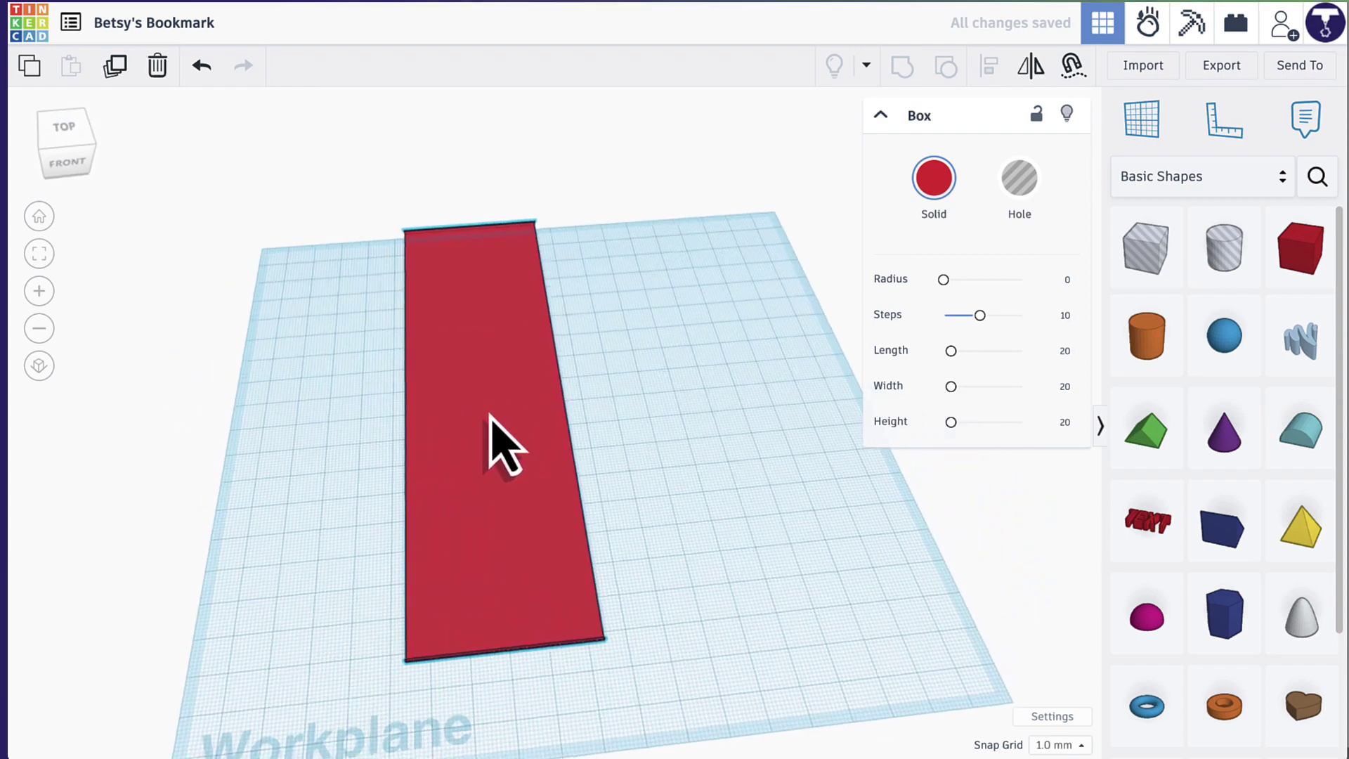
left_click(500, 441)
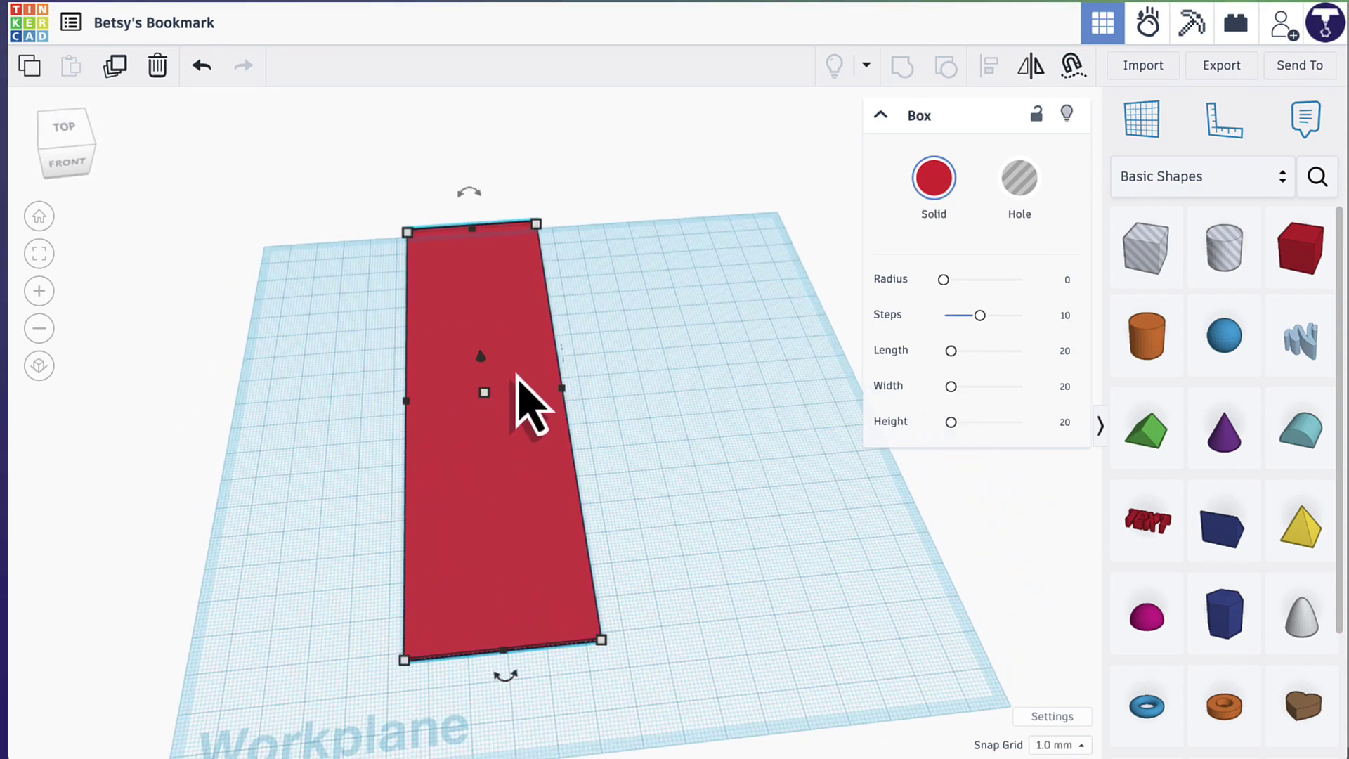
left_click_drag(518, 377, 589, 405)
right_click_drag(681, 445, 729, 472)
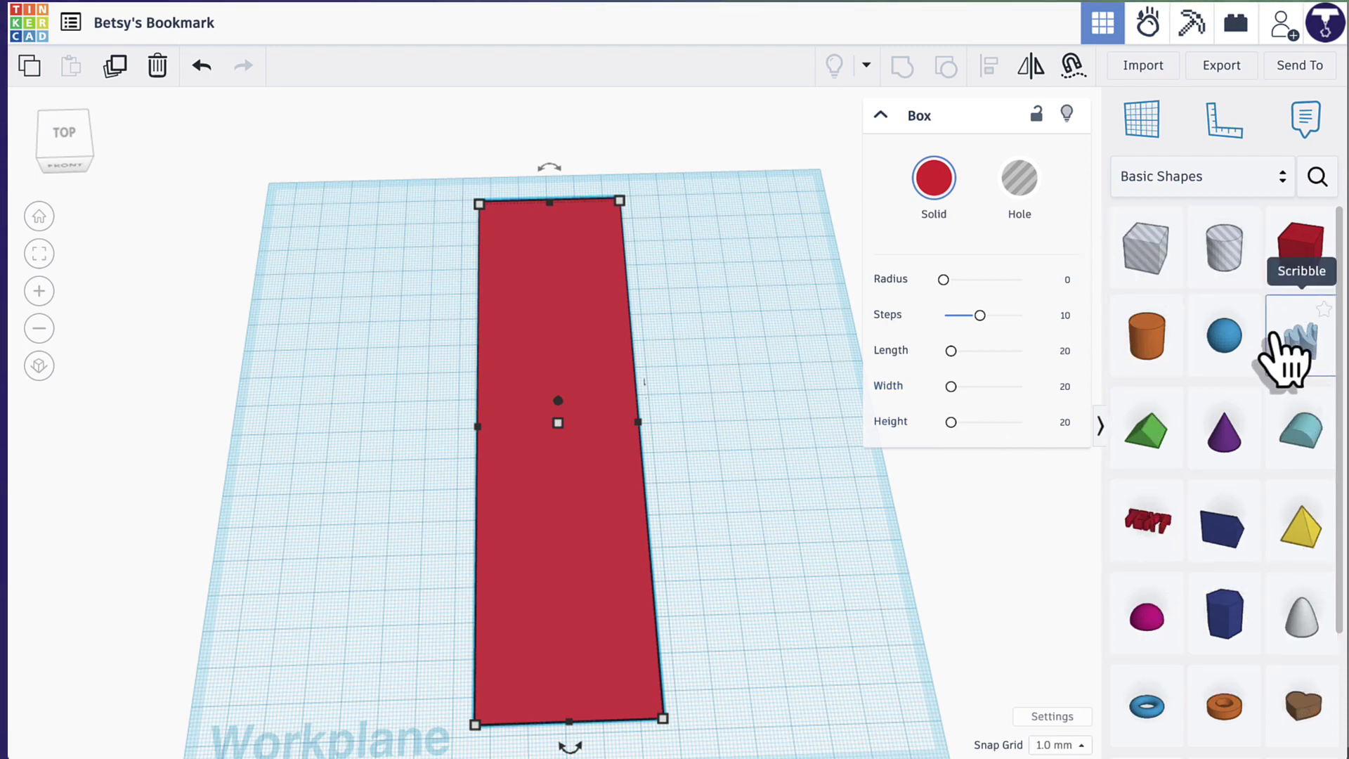
Place a cylinder hole on the workplane to the left of the box's back end and set its length and width to 6 mm.
left_click(1226, 252)
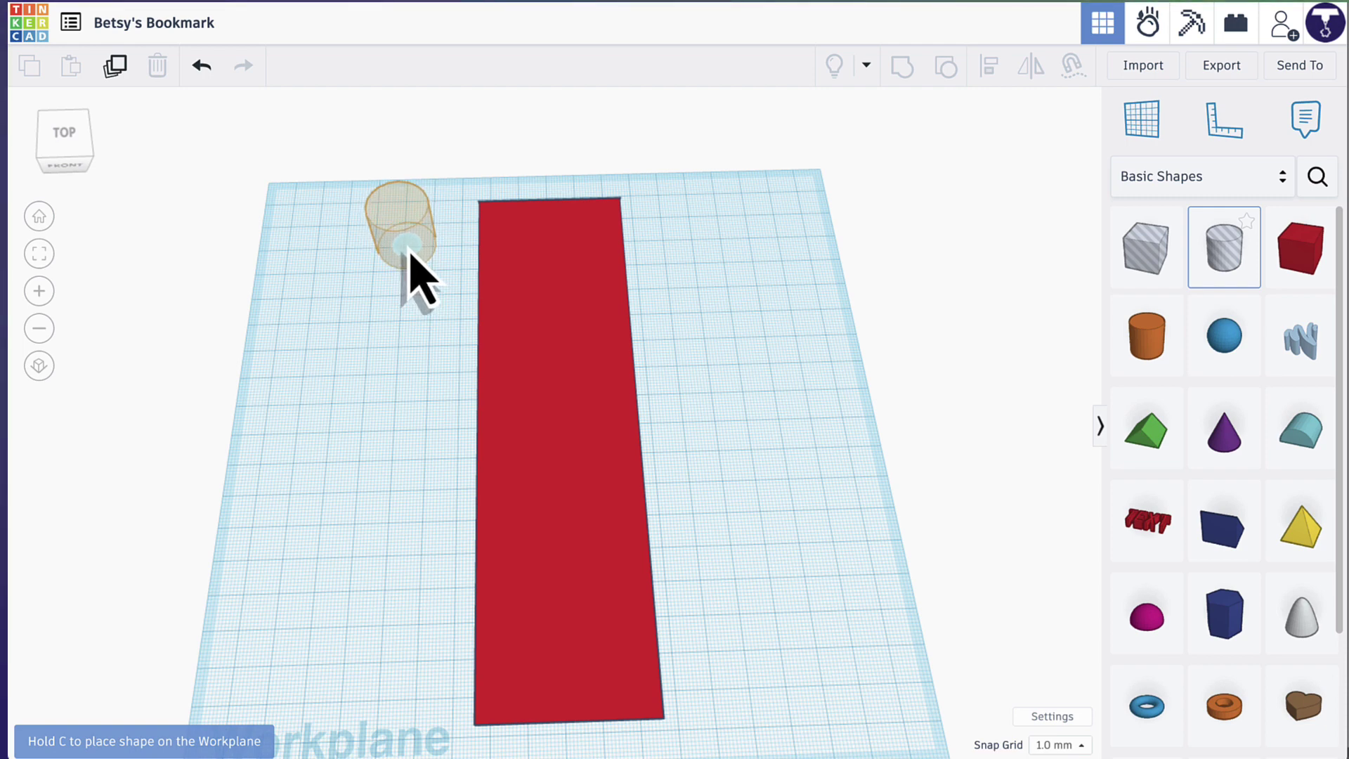
left_click(409, 253)
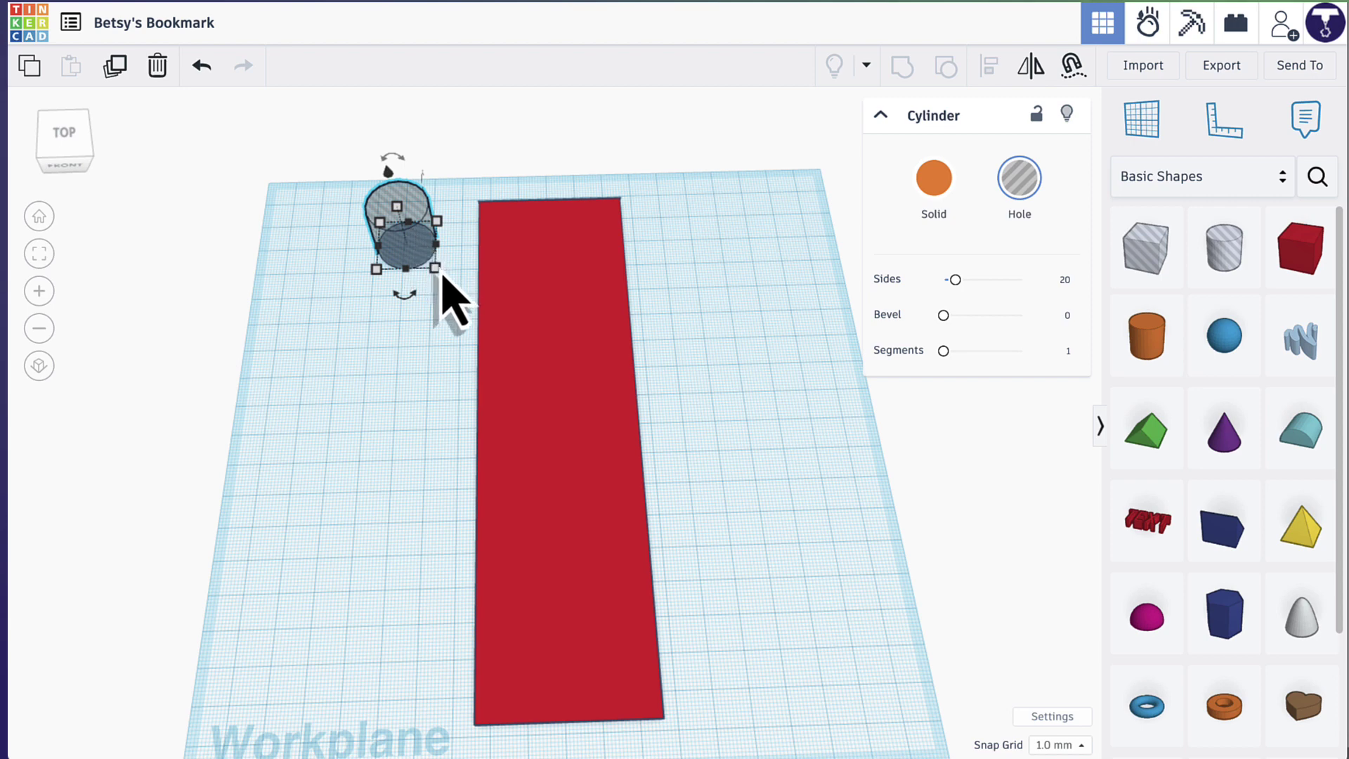
mouse_move(435, 268)
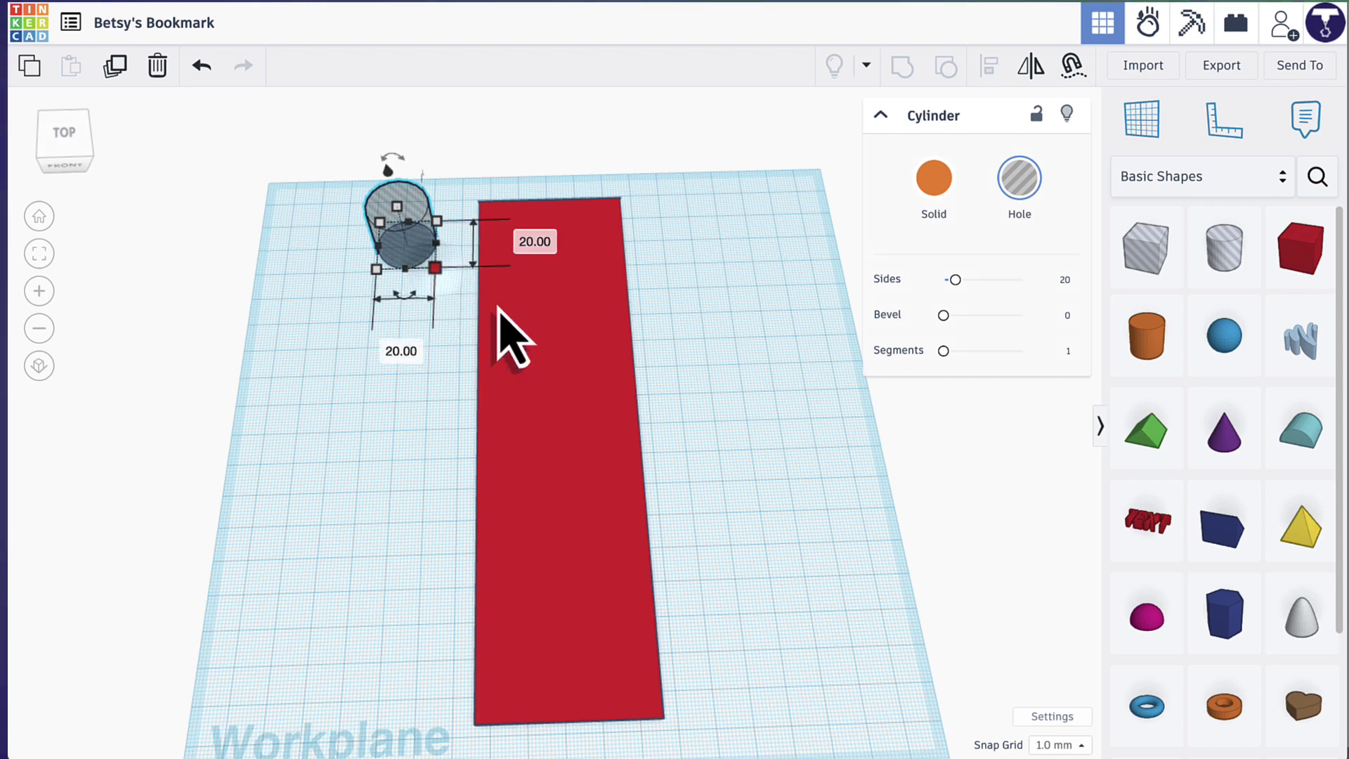
left_click(533, 242)
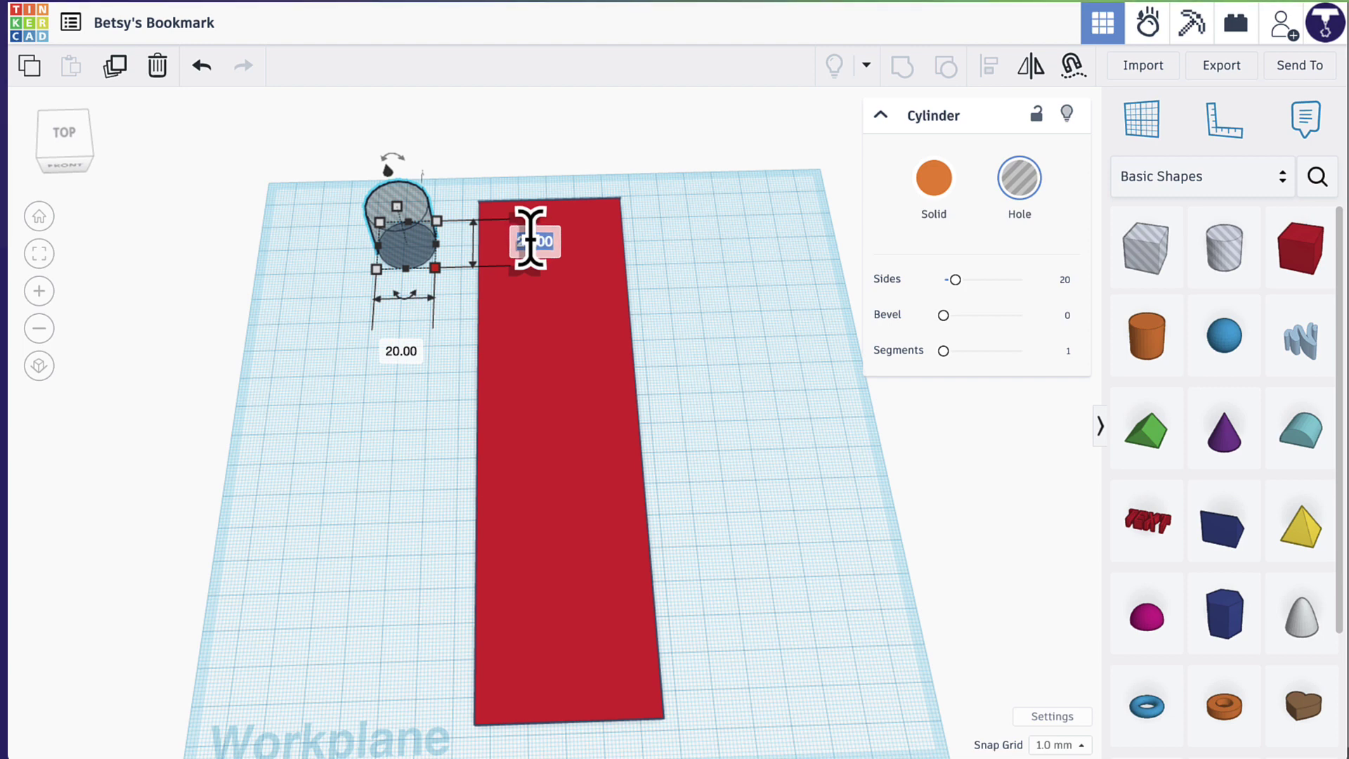
type("6")
key("Tab")
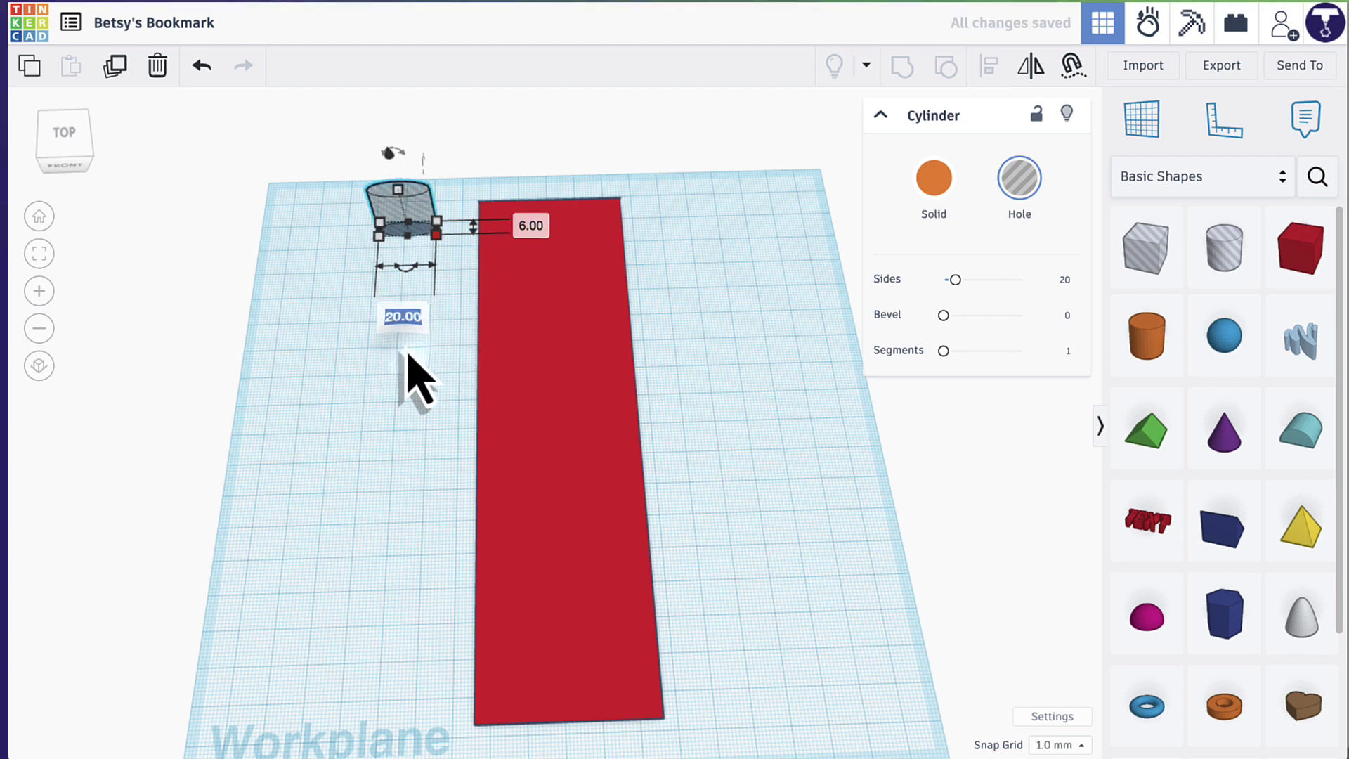
type("6")
key("Return")
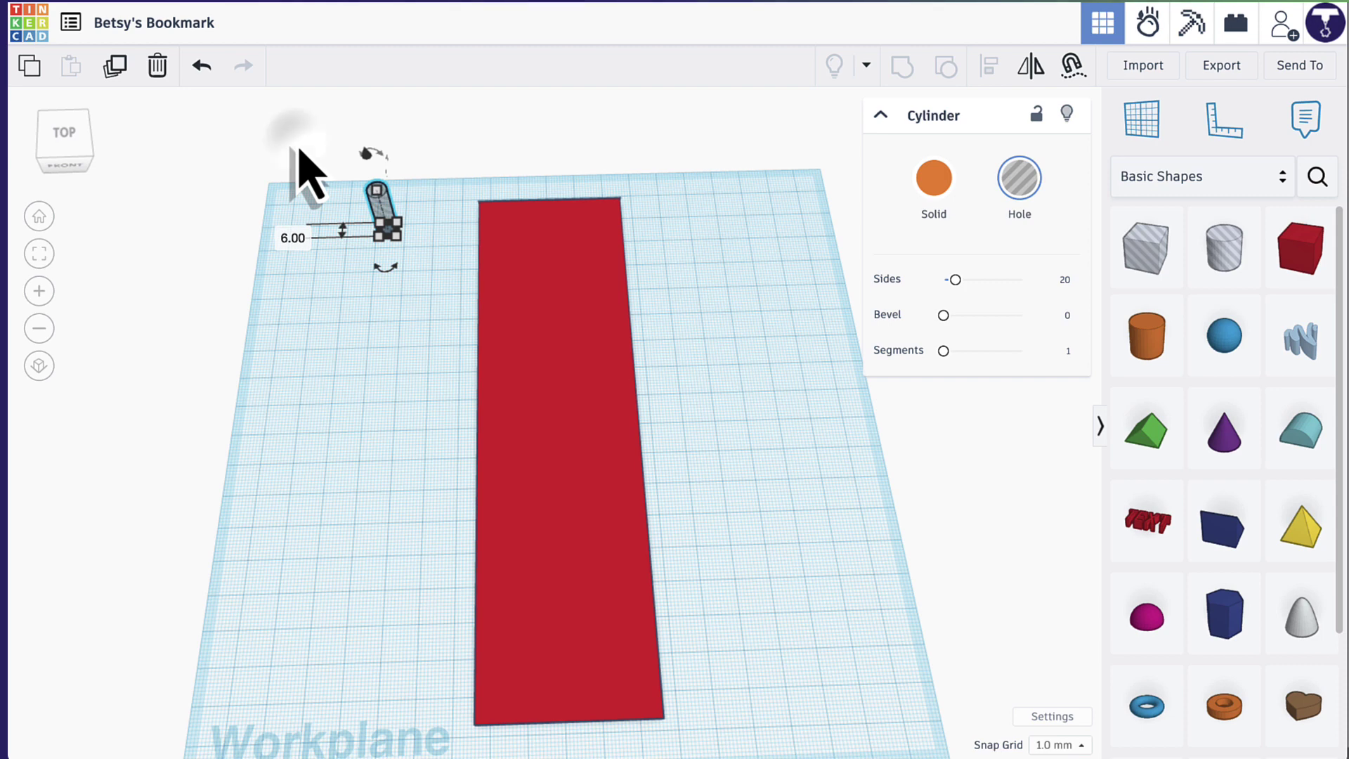
Align the cylinder hole with the box so that it is centred across the width and flush with the back edge.
left_click_drag(296, 140, 677, 383)
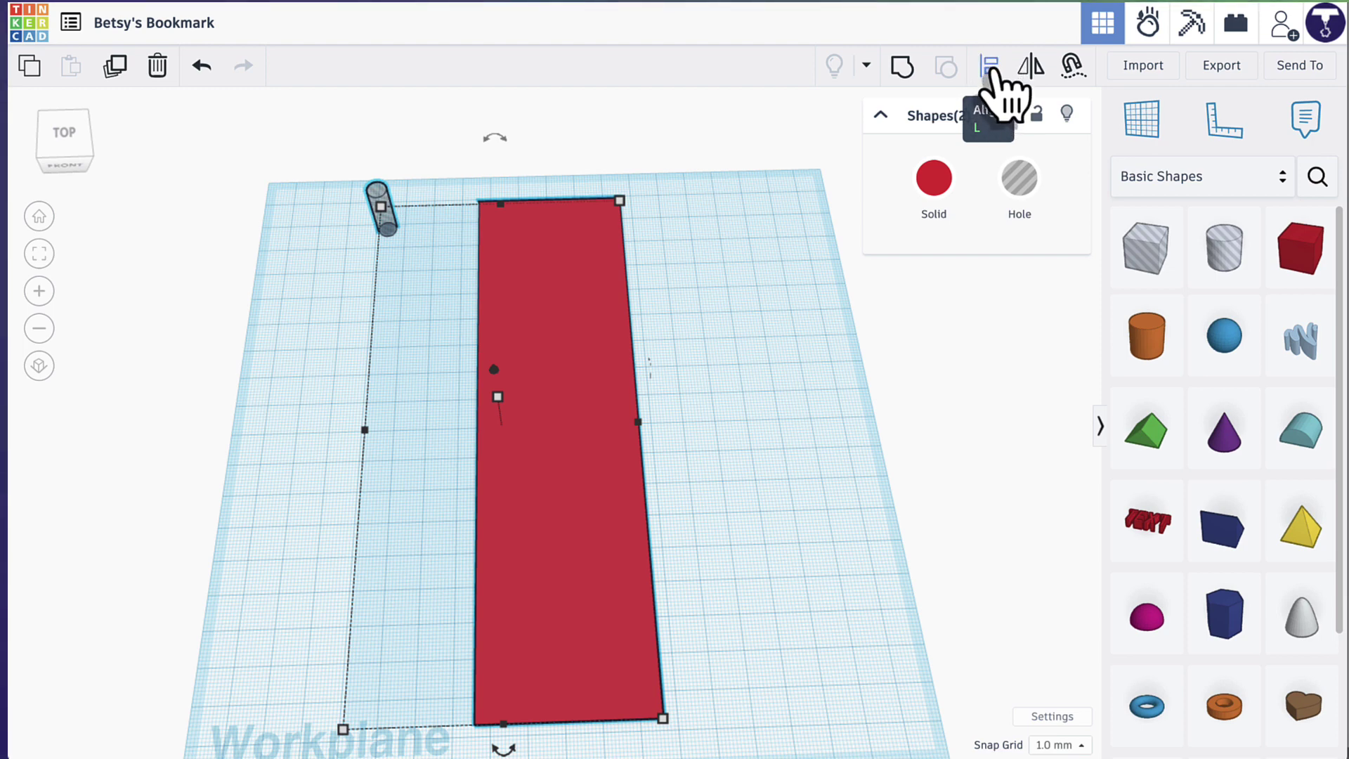
left_click(987, 77)
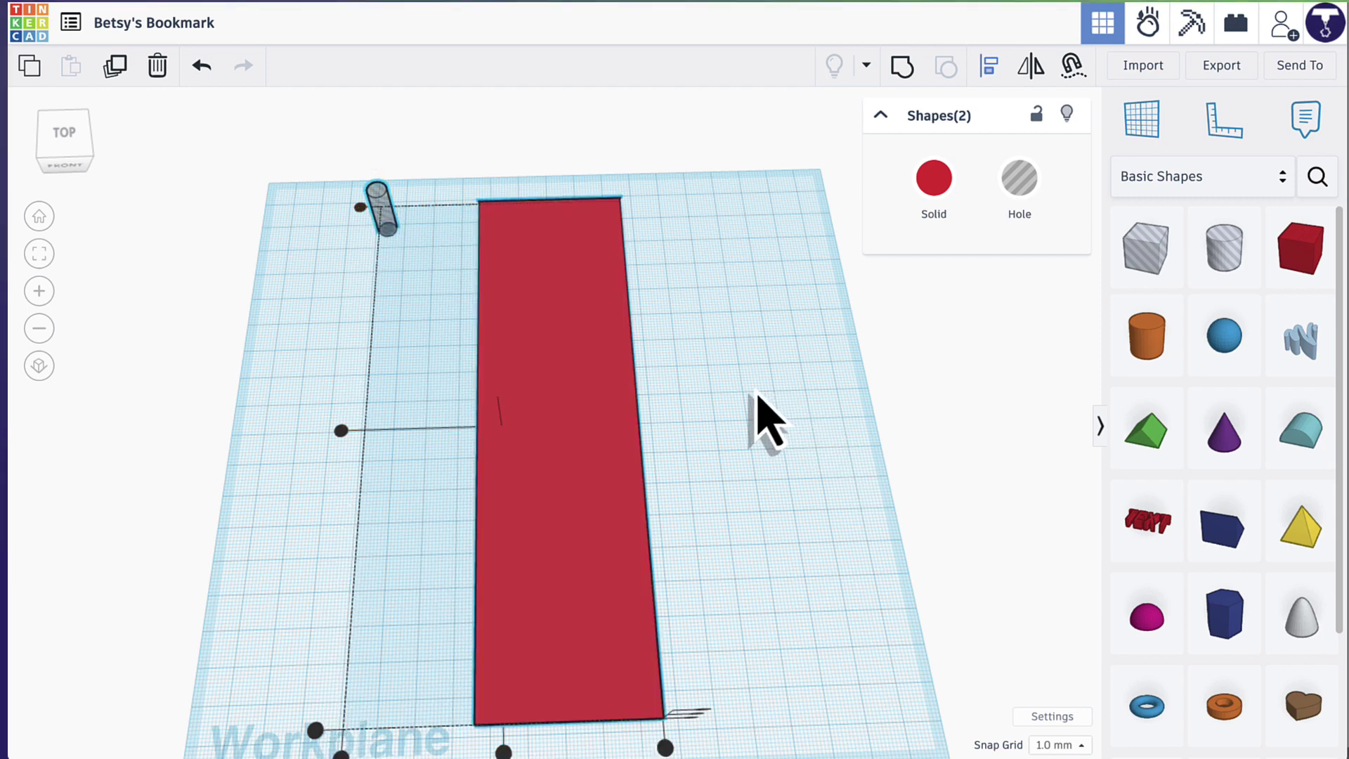
left_click(529, 285)
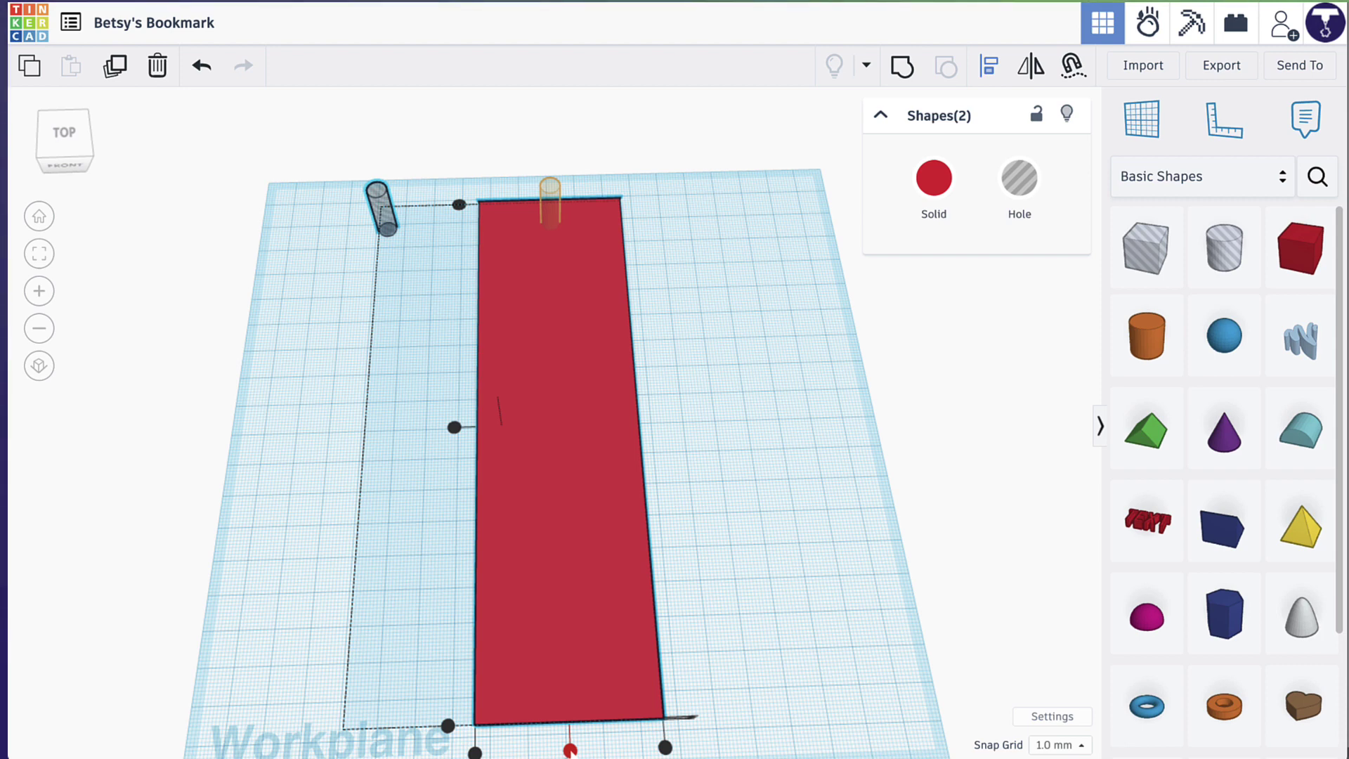
left_click(570, 750)
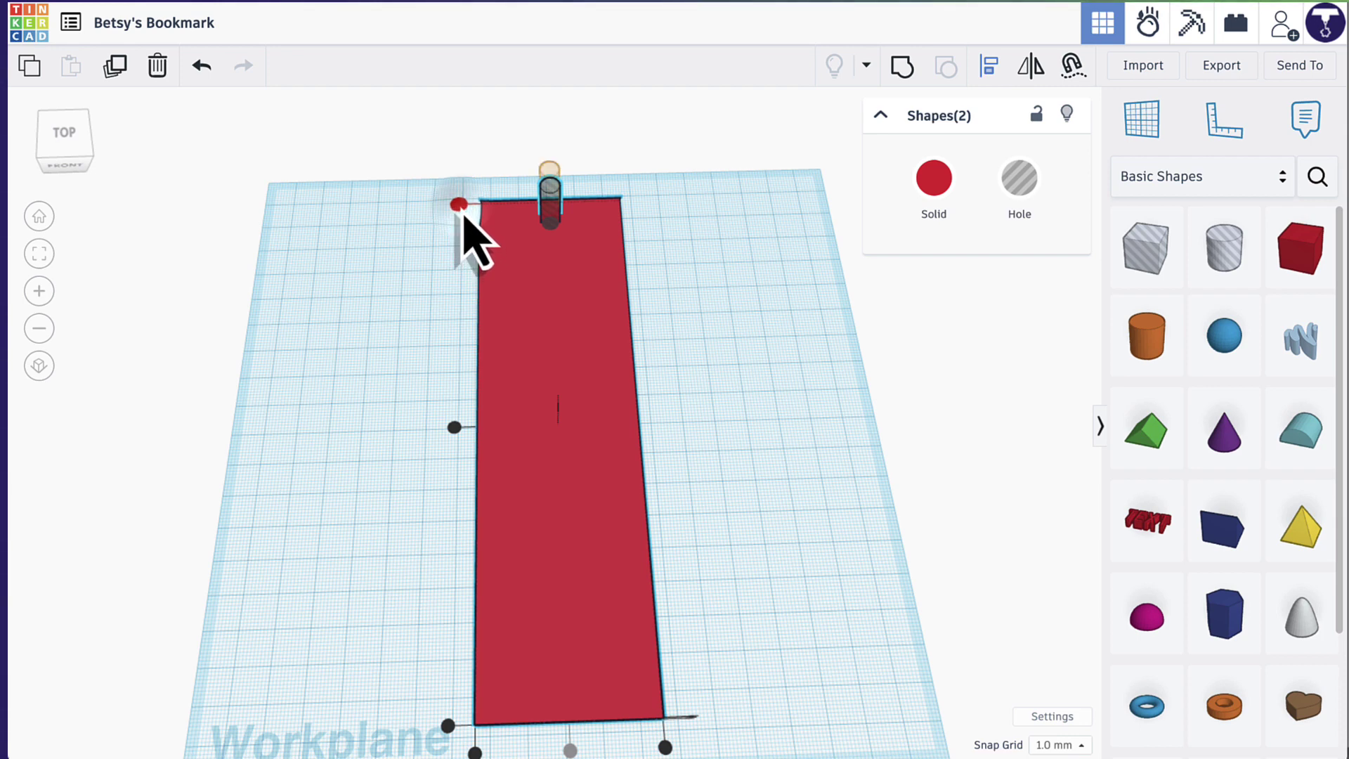
left_click(462, 213)
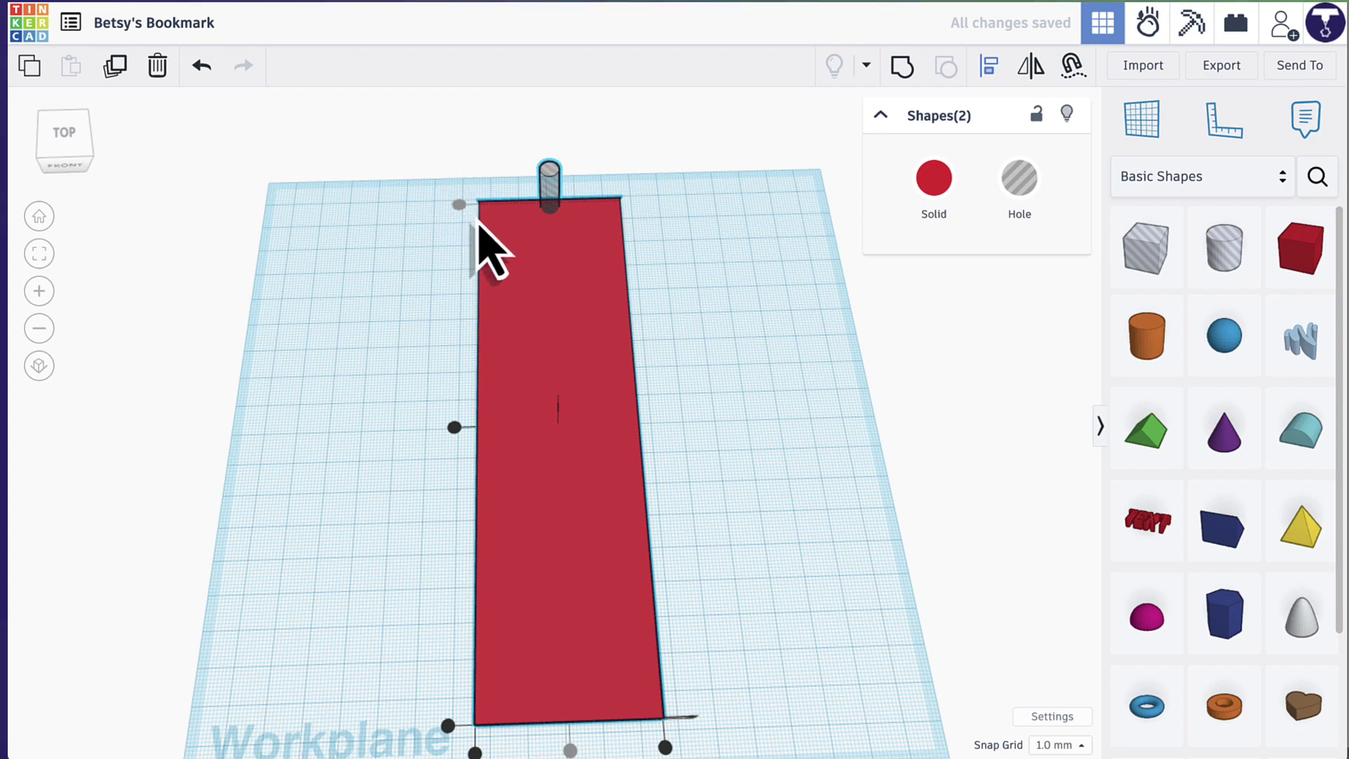
right_click_drag(682, 184, 683, 246)
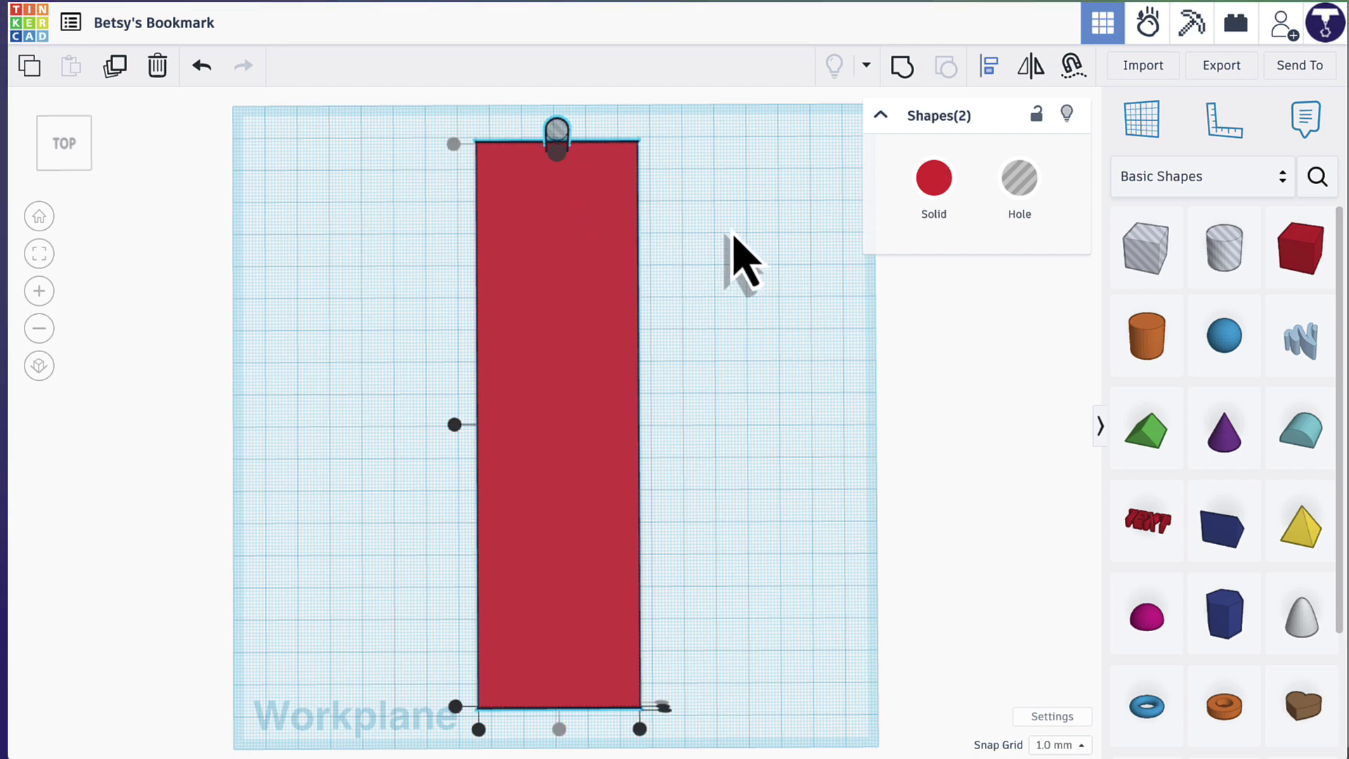
left_click(749, 184)
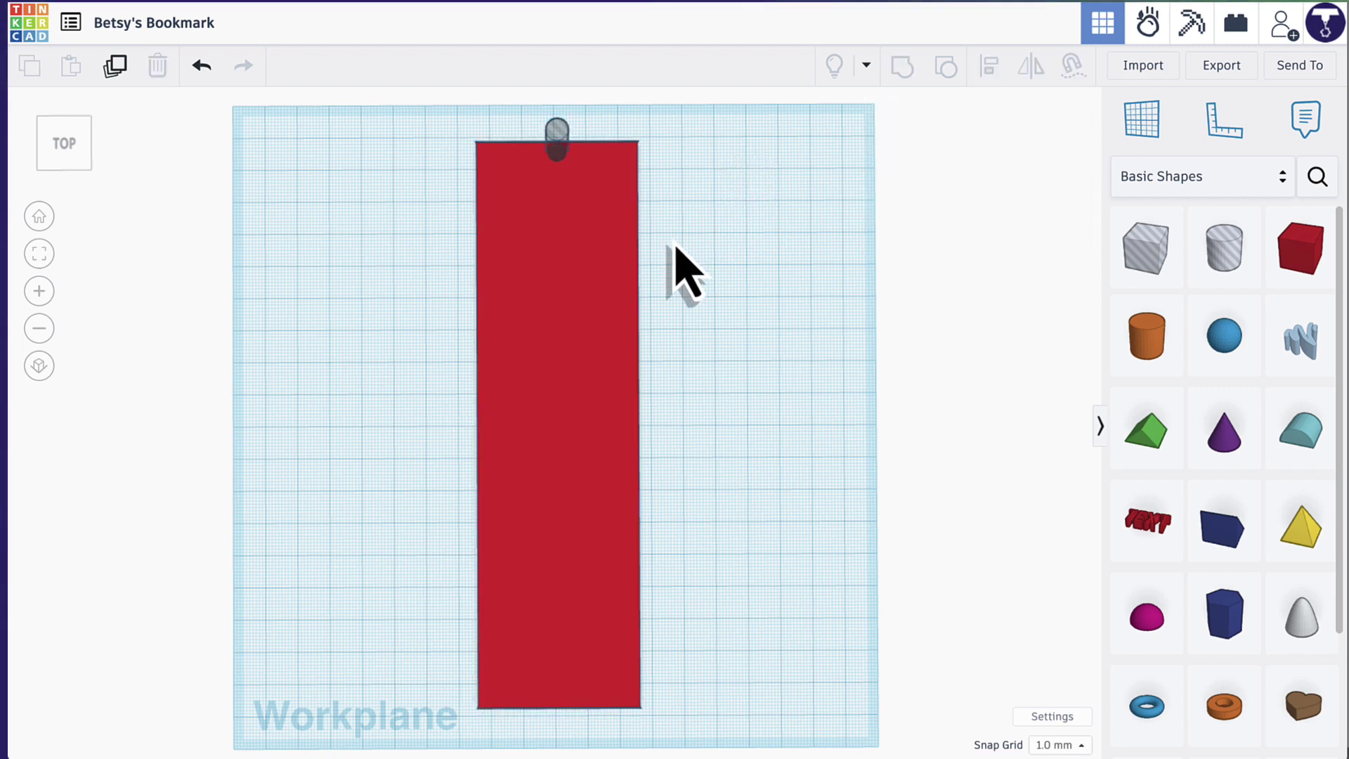
Nudge the cylinder hole inward from the box's back edge, keeping it centred across the width.
left_click(557, 137)
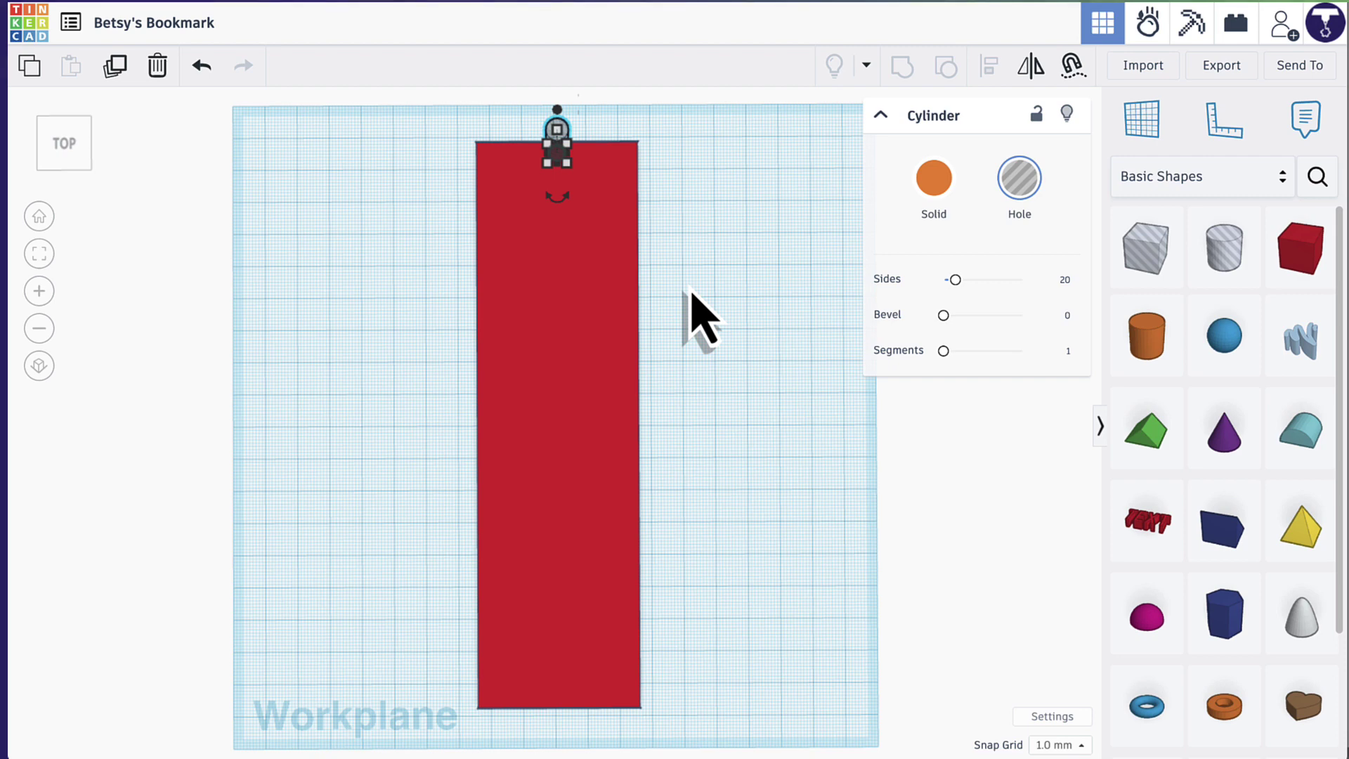
key("Down")
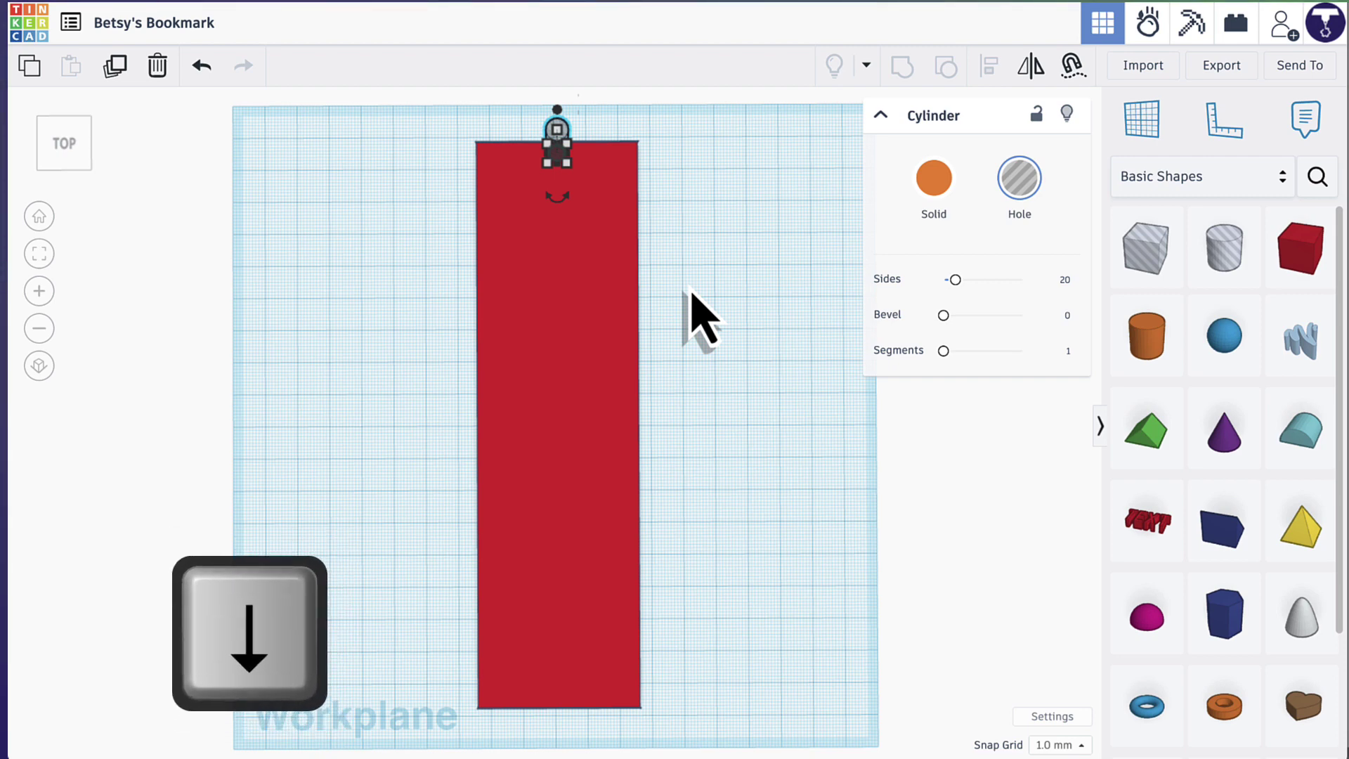
key("Down")
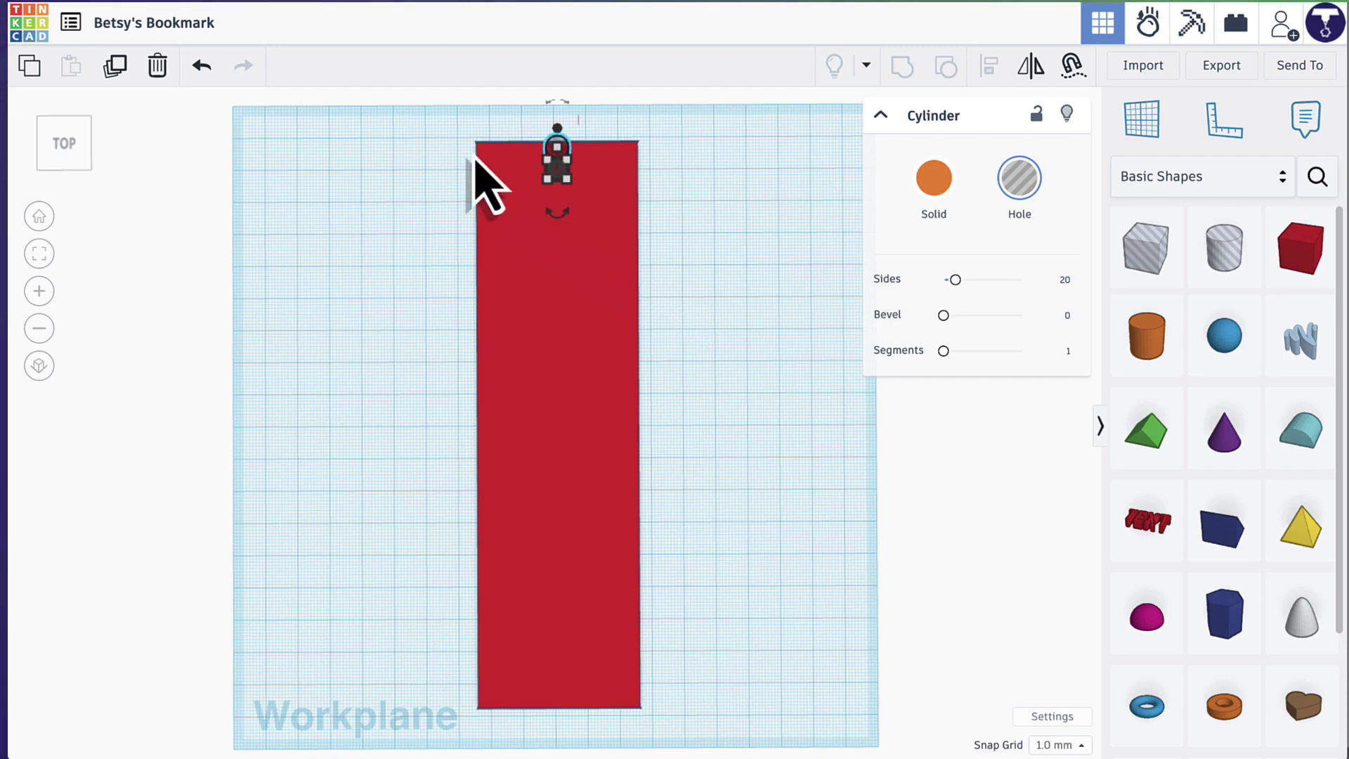
left_click_drag(556, 211, 546, 199)
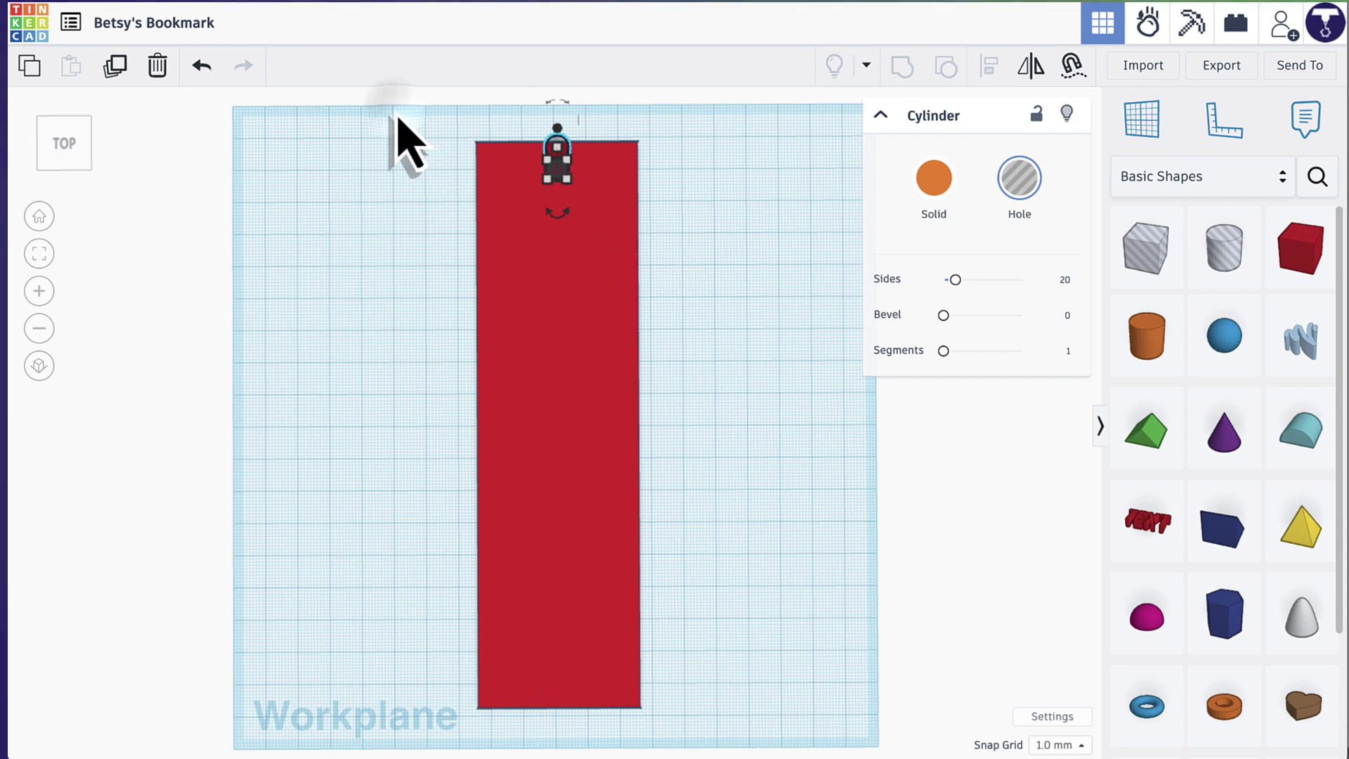
Group the box and the cylinder hole to cut the hole through the bookmark.
left_click_drag(402, 124, 726, 302)
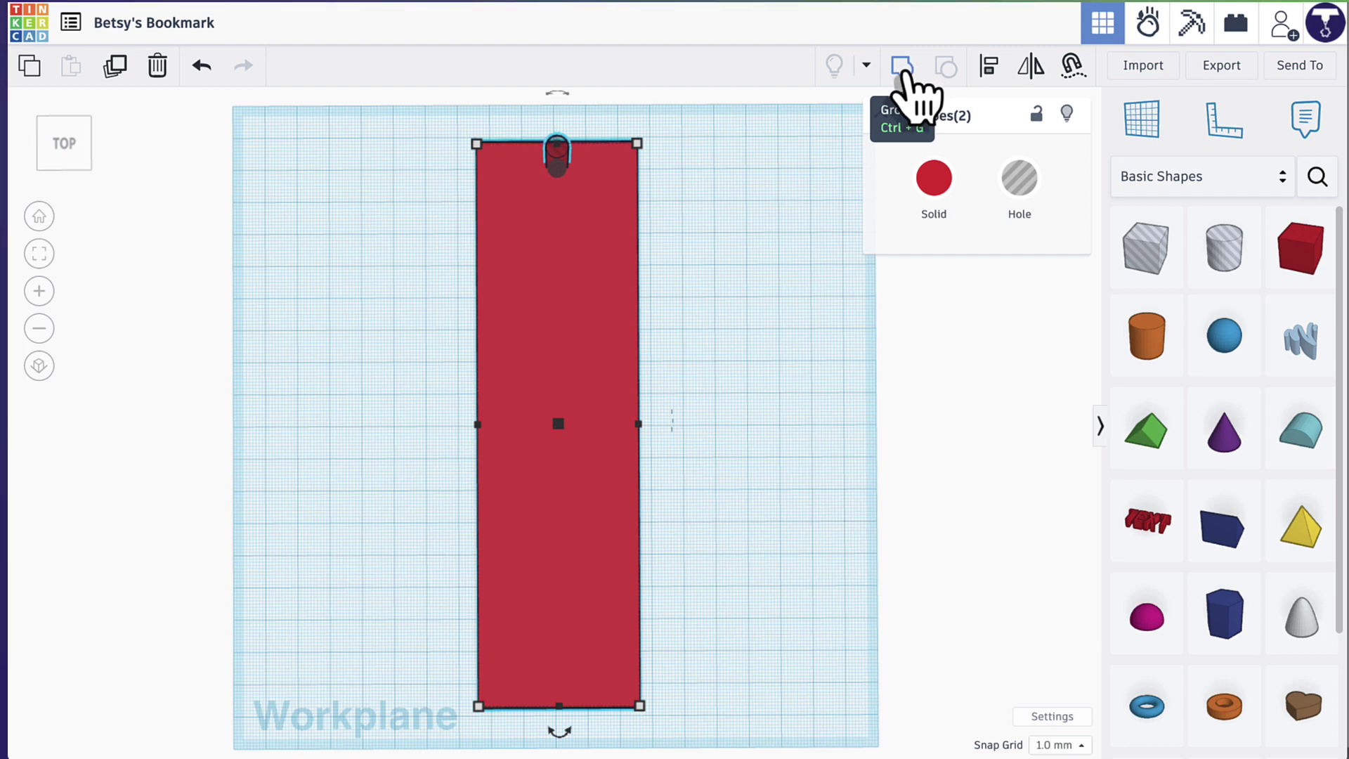
left_click(906, 73)
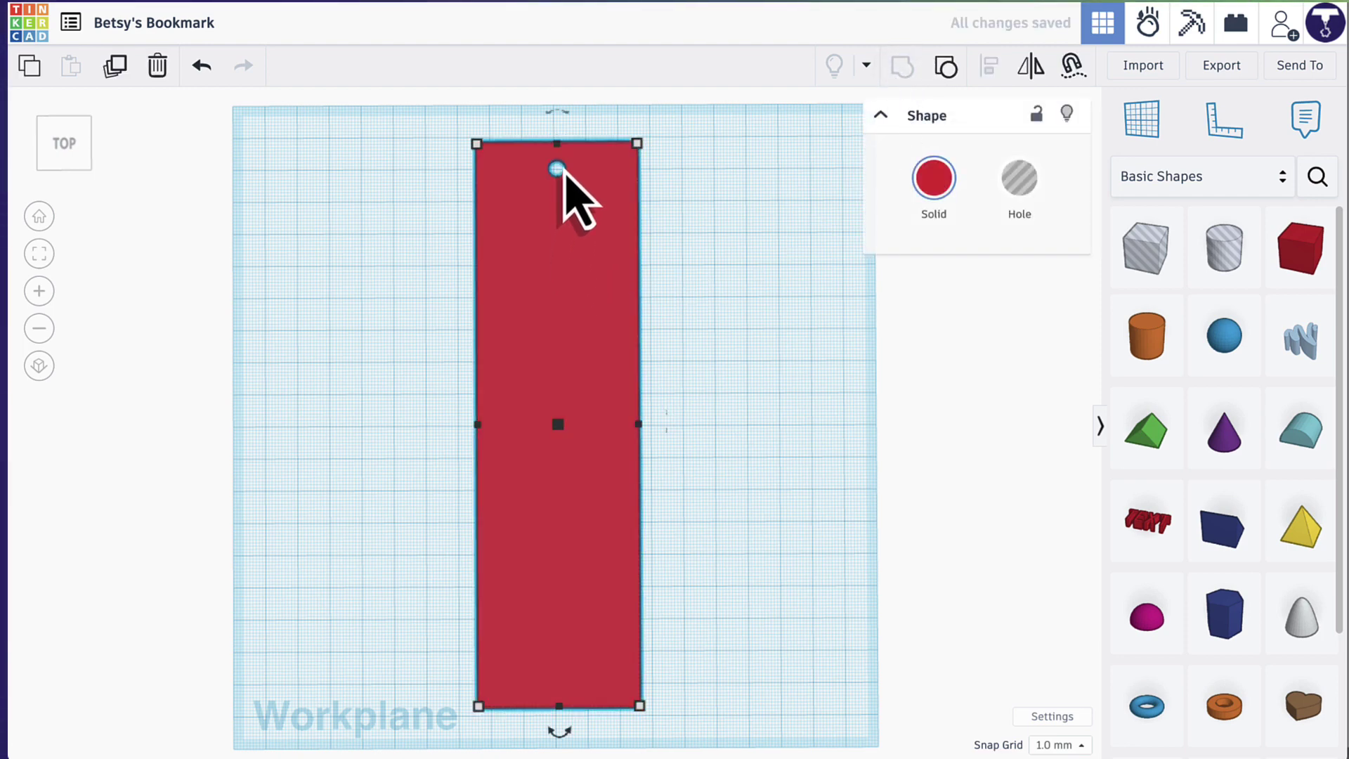
left_click(708, 294)
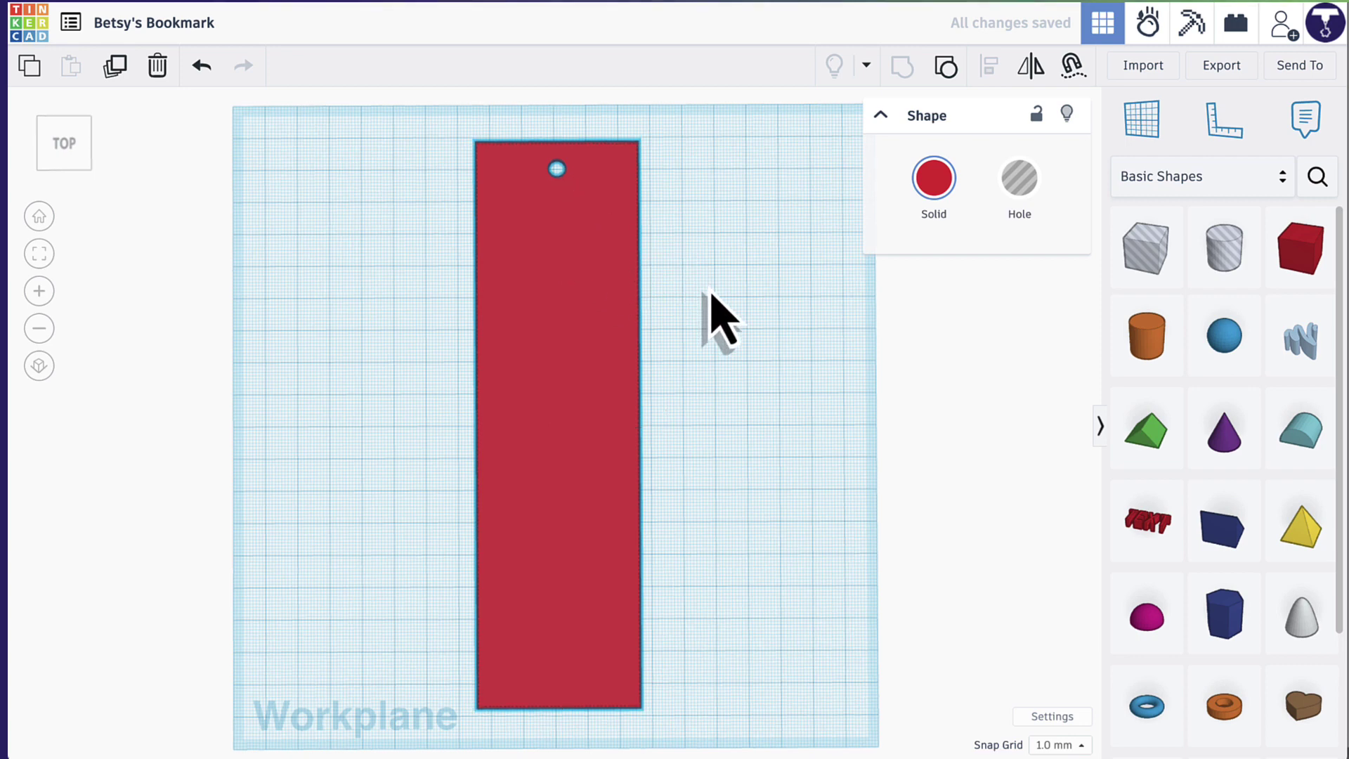
mouse_move(710, 293)
right_mouse_down()
mouse_move(714, 243)
mouse_move(711, 286)
right_mouse_up()
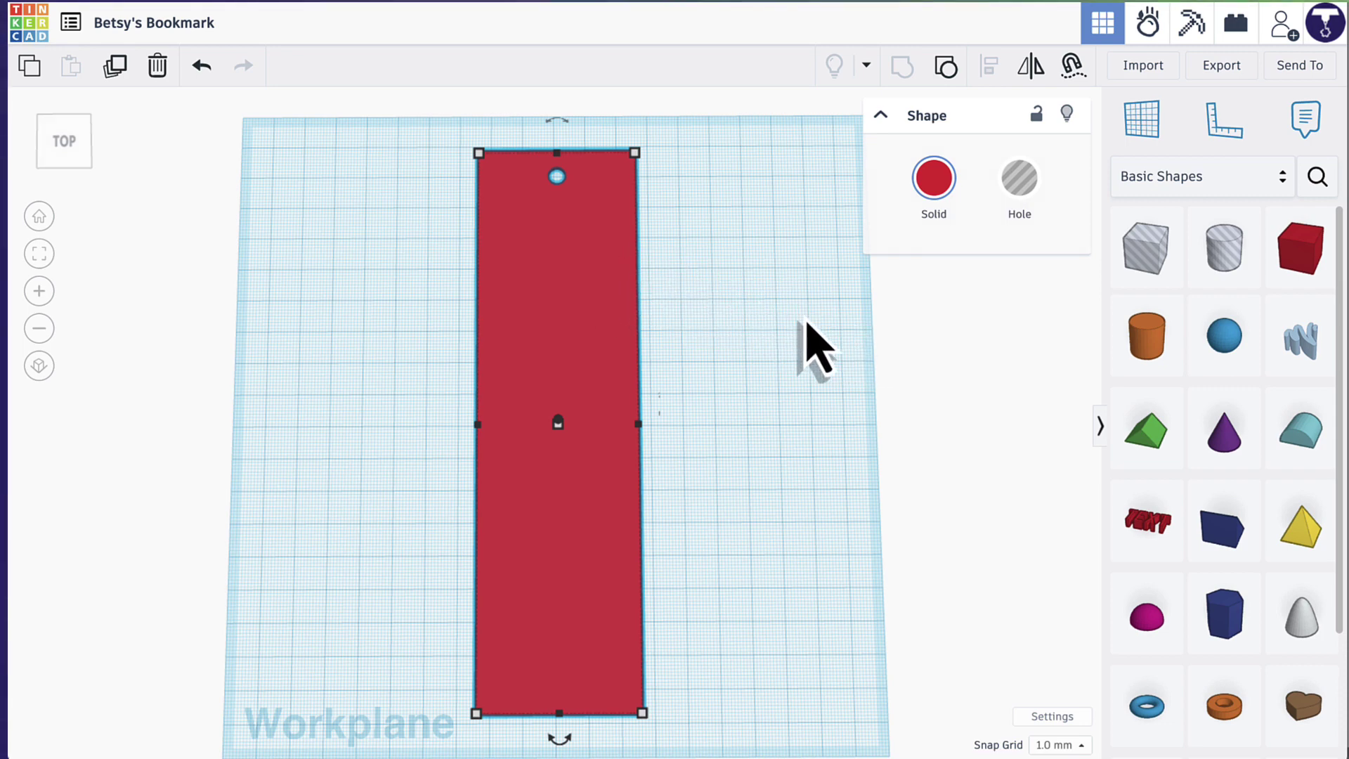
Place a new workplane on the top face of the bookmark.
left_click(1134, 126)
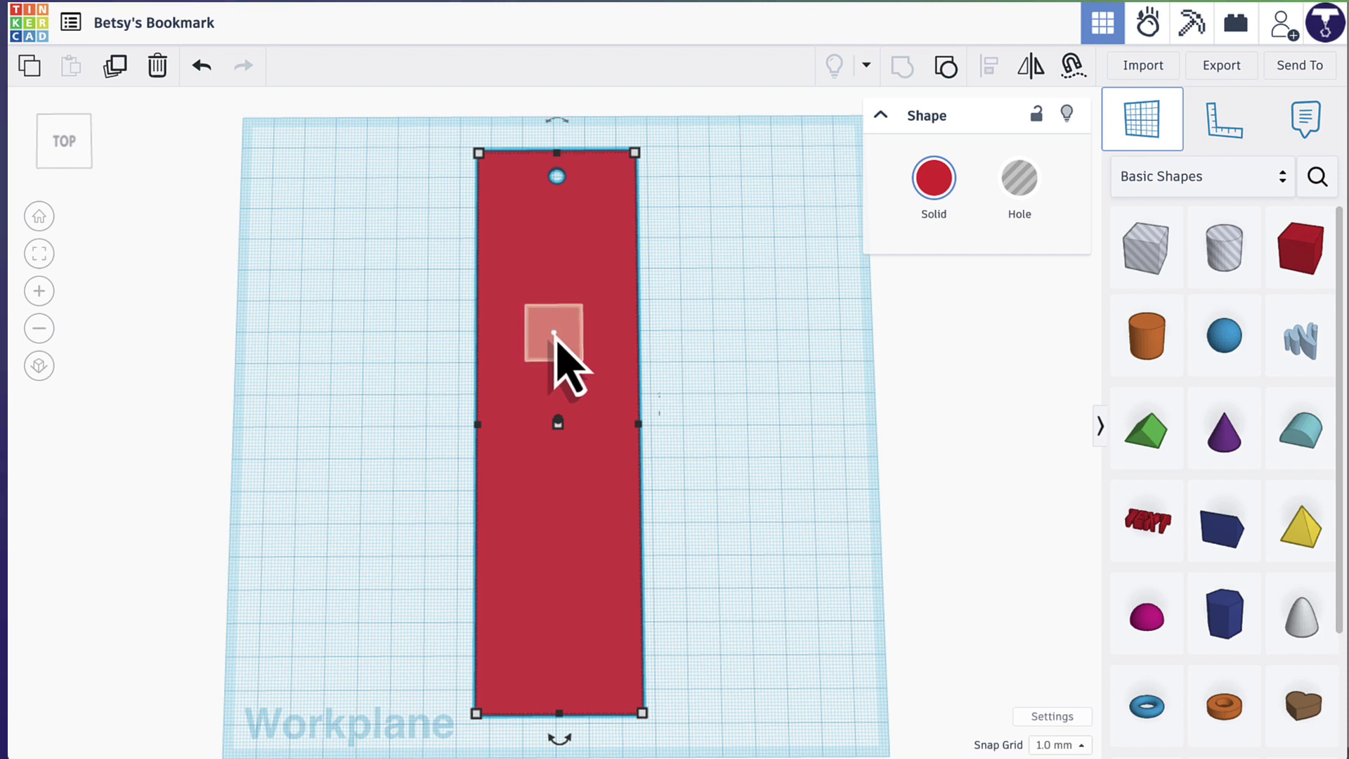
left_click(555, 333)
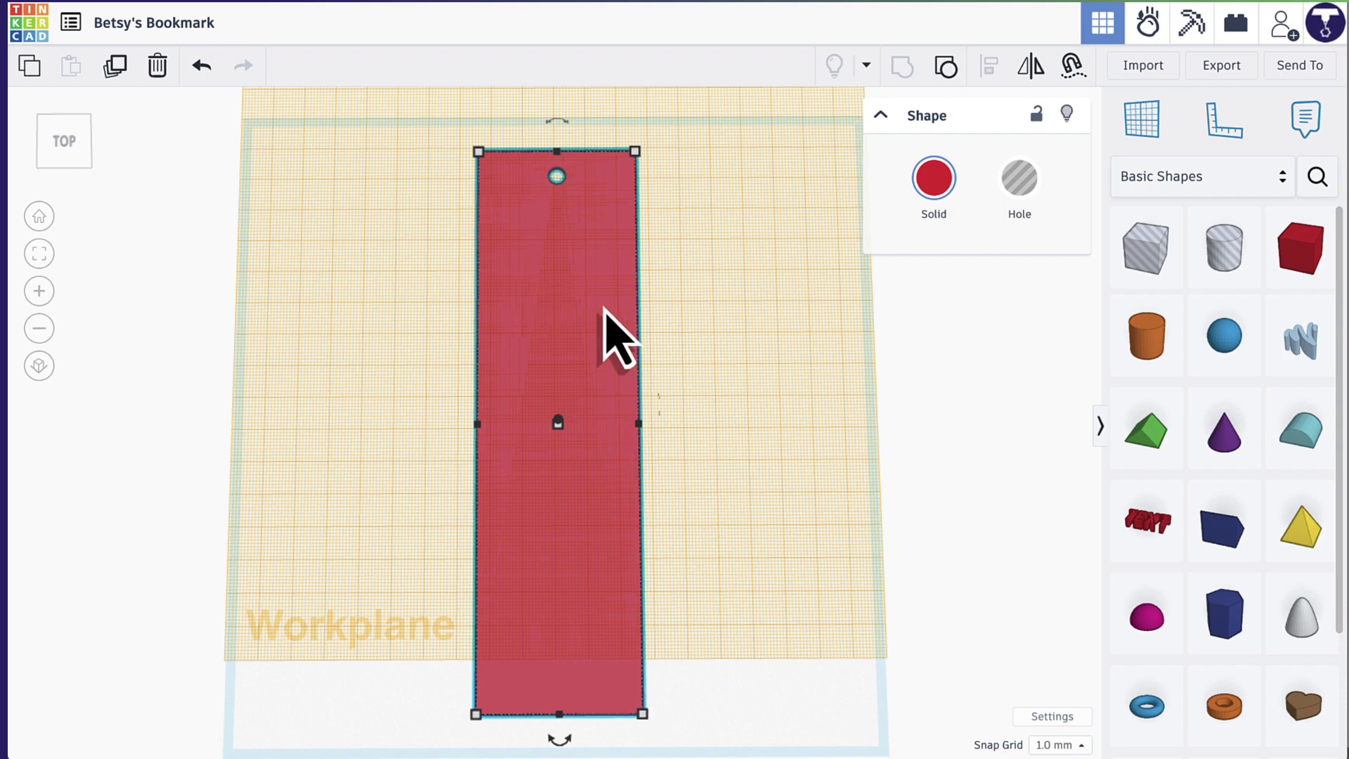
right_click_drag(723, 482, 715, 432)
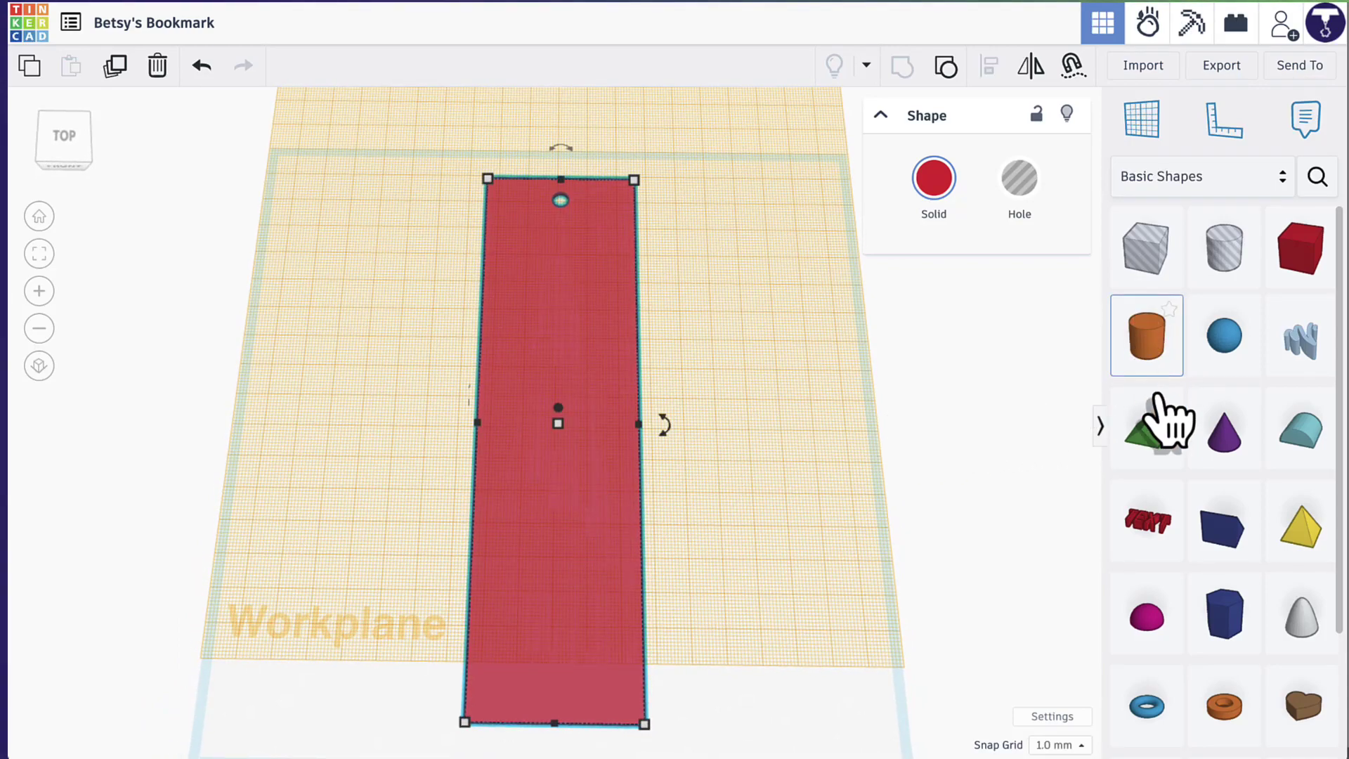
Place a Text shape on the middle of the bookmark and colour it dark blue.
left_click(1151, 527)
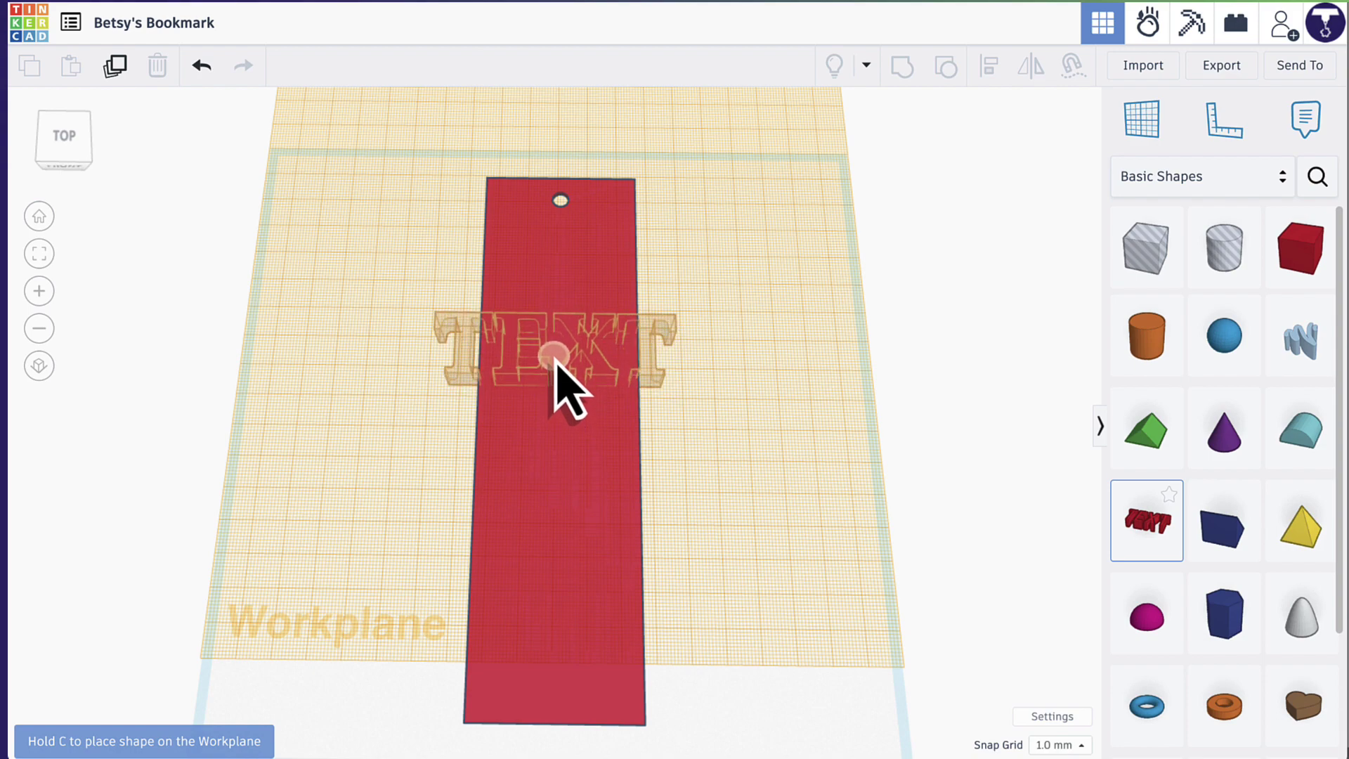
left_click(555, 372)
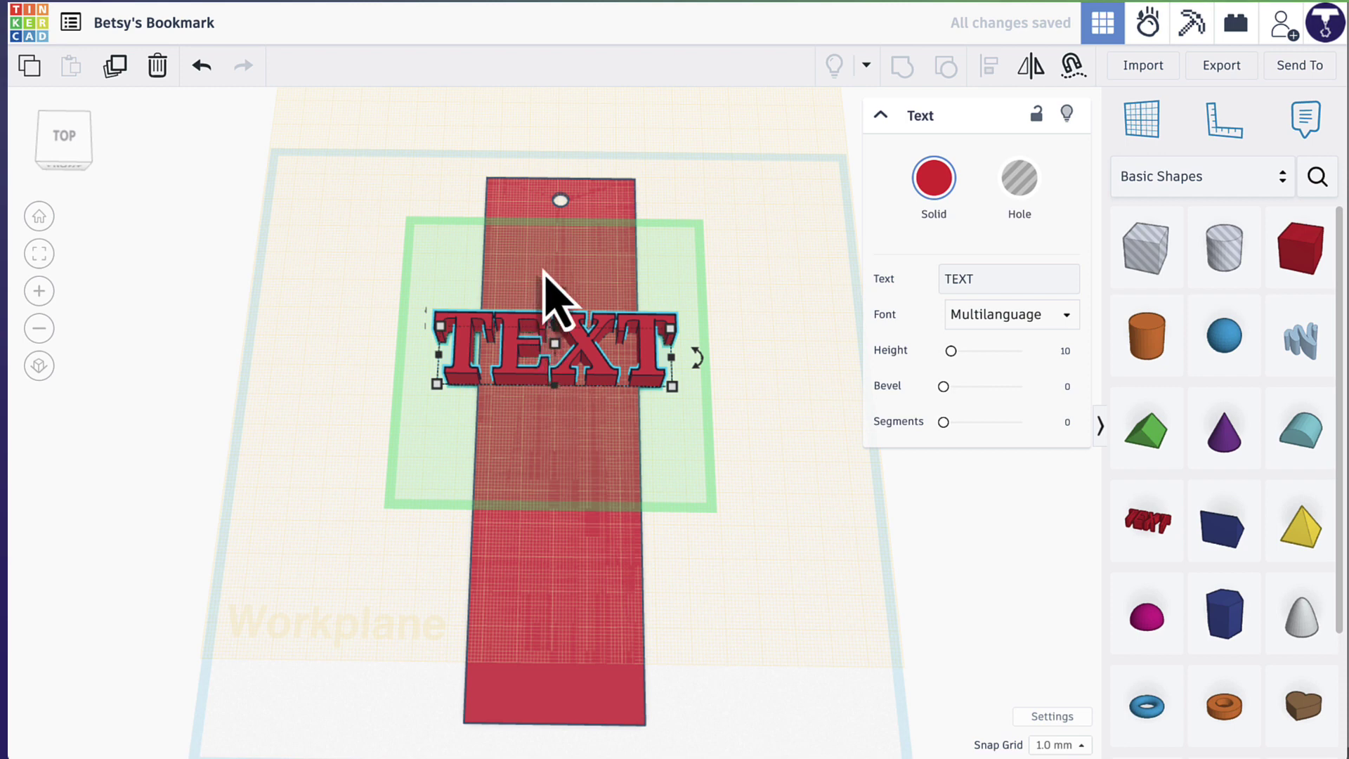
left_click(933, 182)
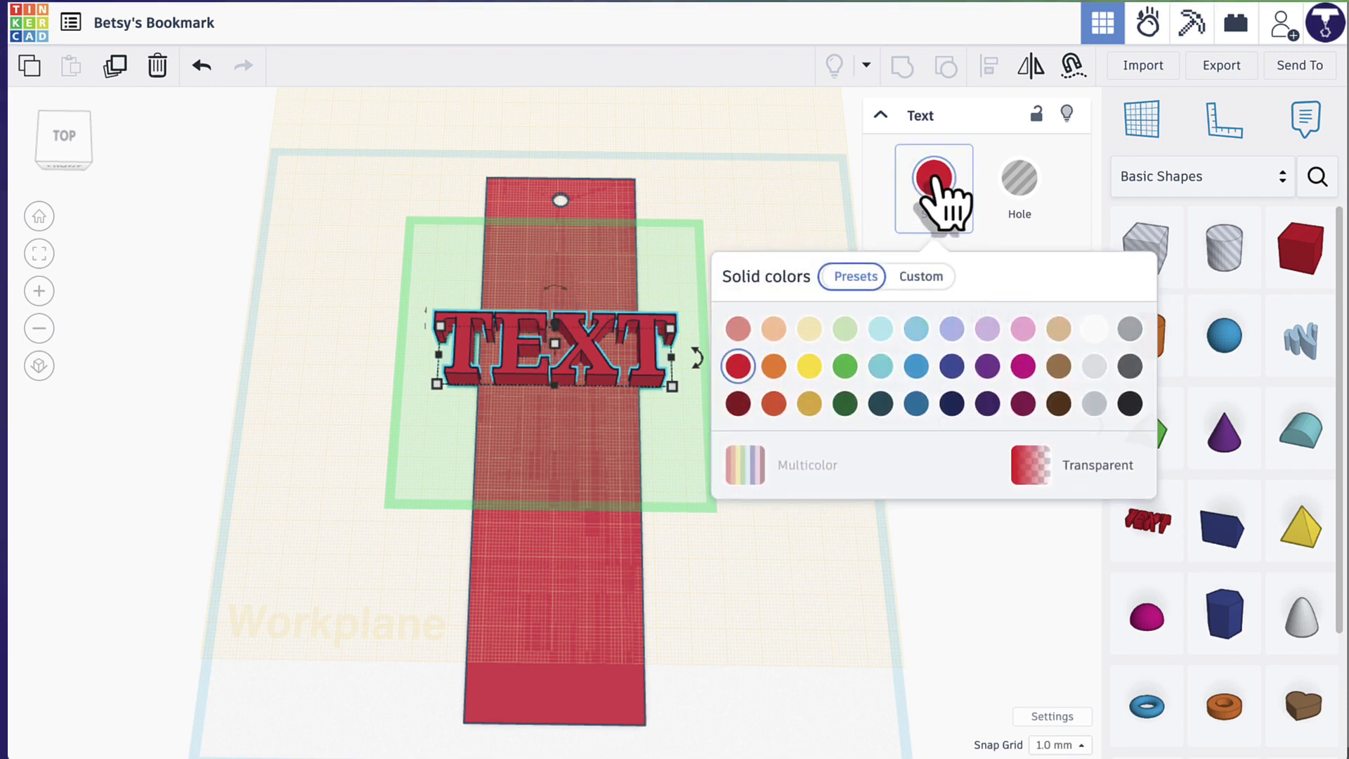
left_click(916, 403)
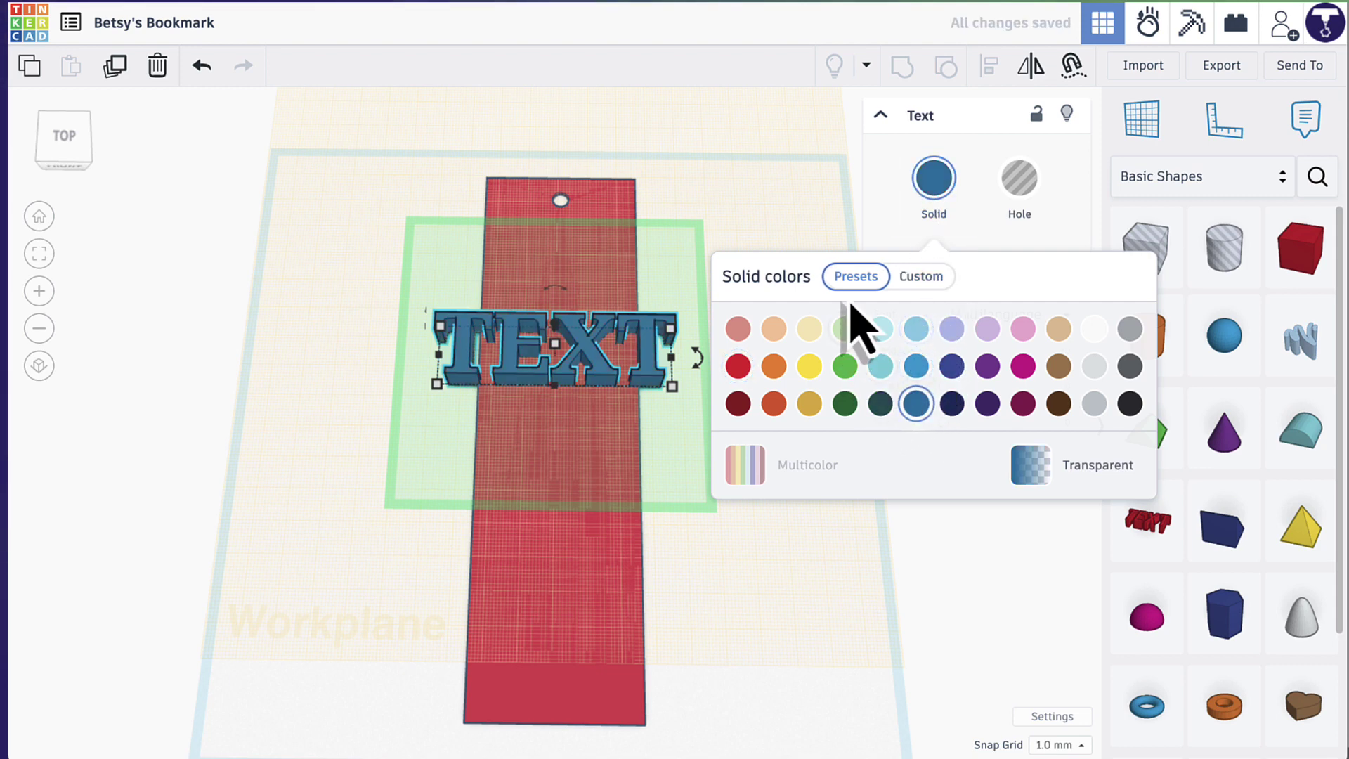
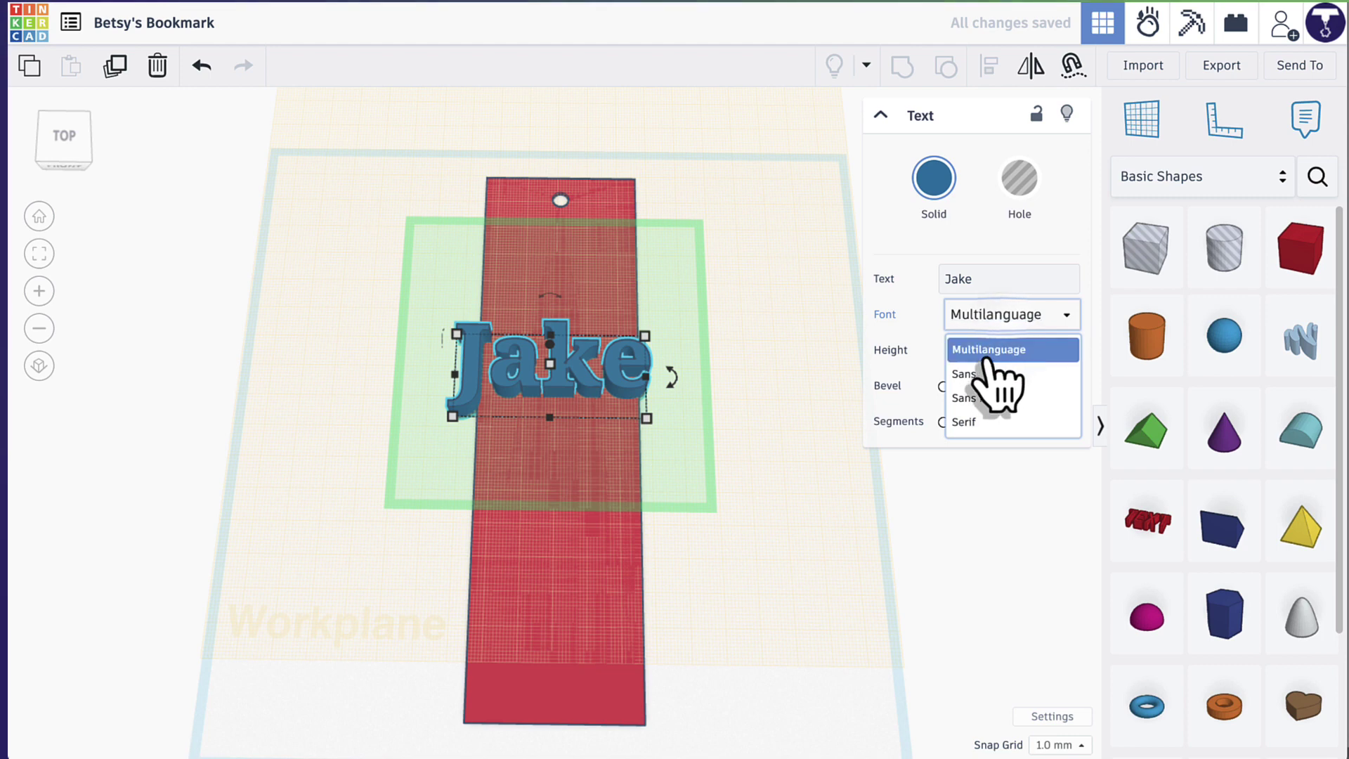
Try the Sans, Sans Mono and Serif fonts on the name text and return to Multilanguage.
left_click(983, 374)
left_click(983, 316)
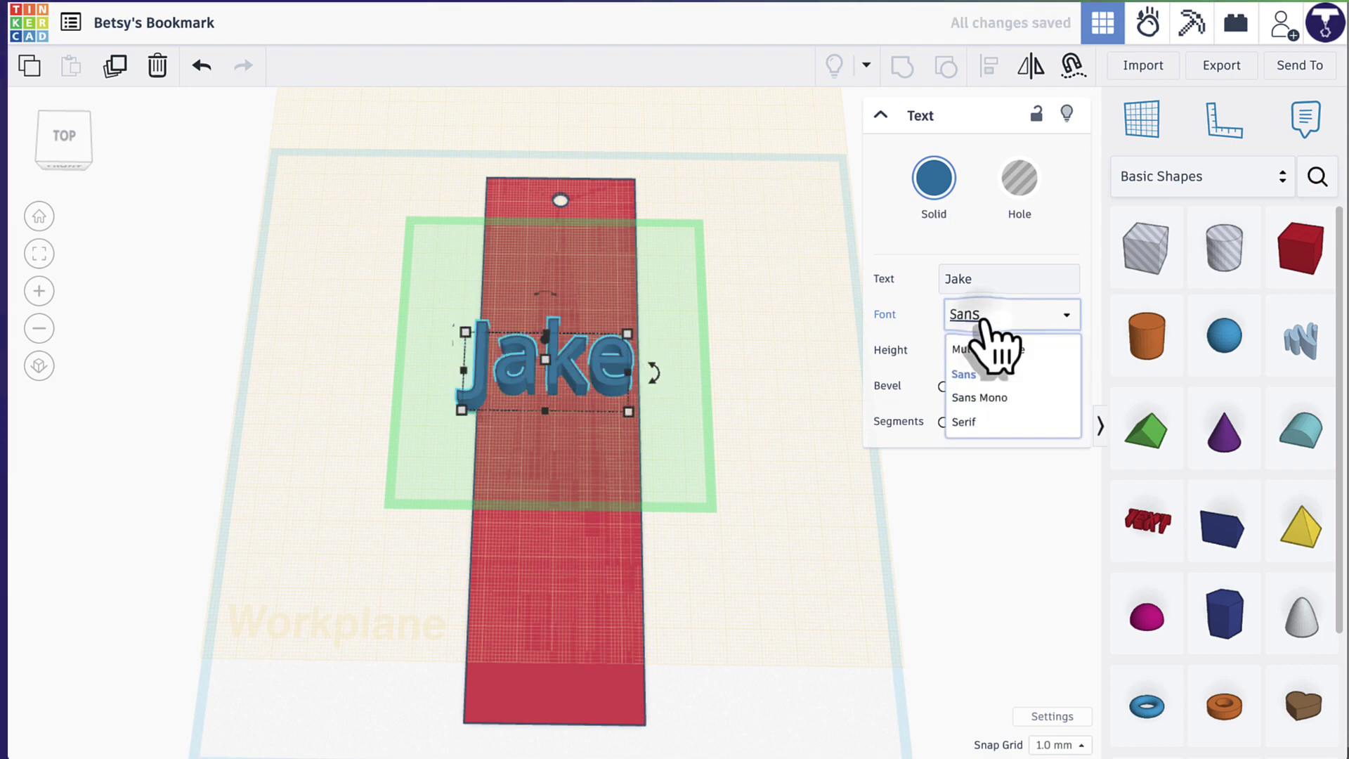
left_click(983, 397)
left_click(987, 317)
left_click(986, 422)
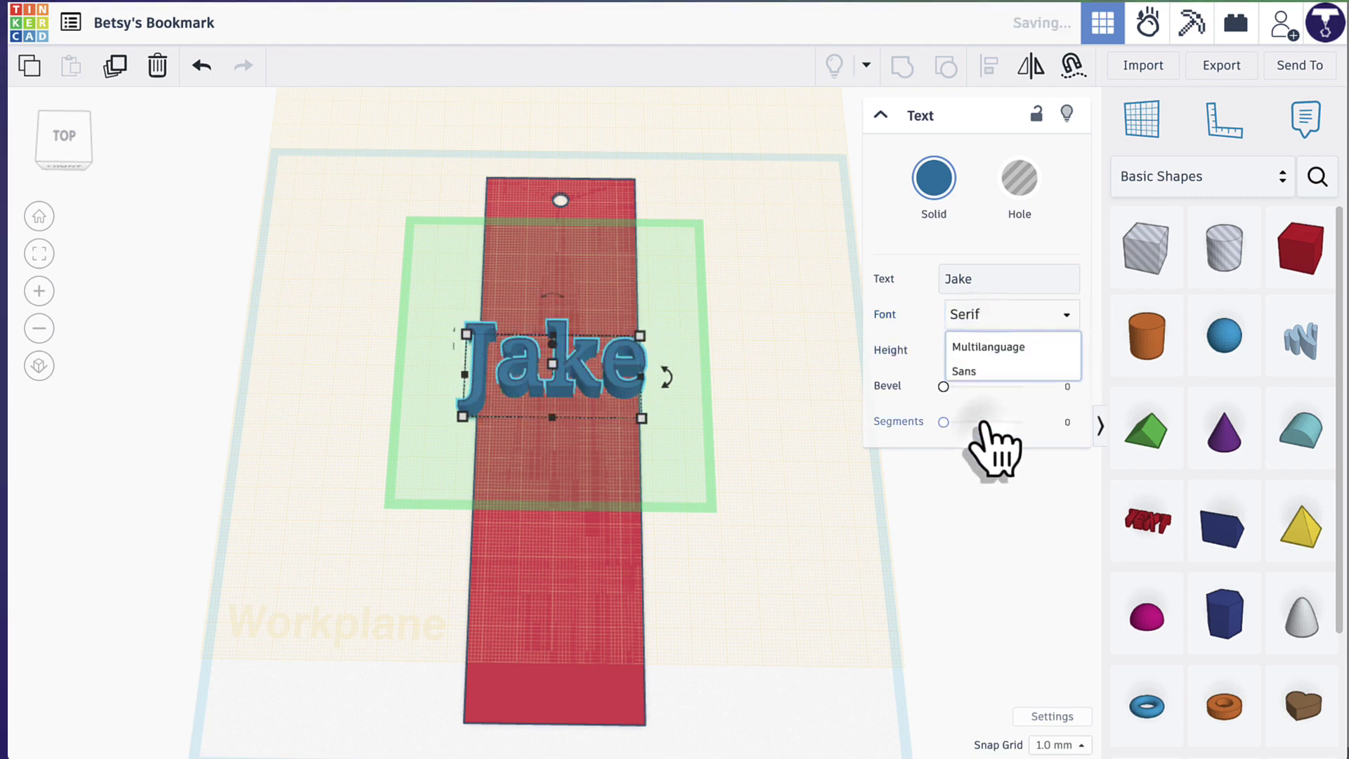
left_click(977, 320)
left_click(985, 349)
left_click(985, 349)
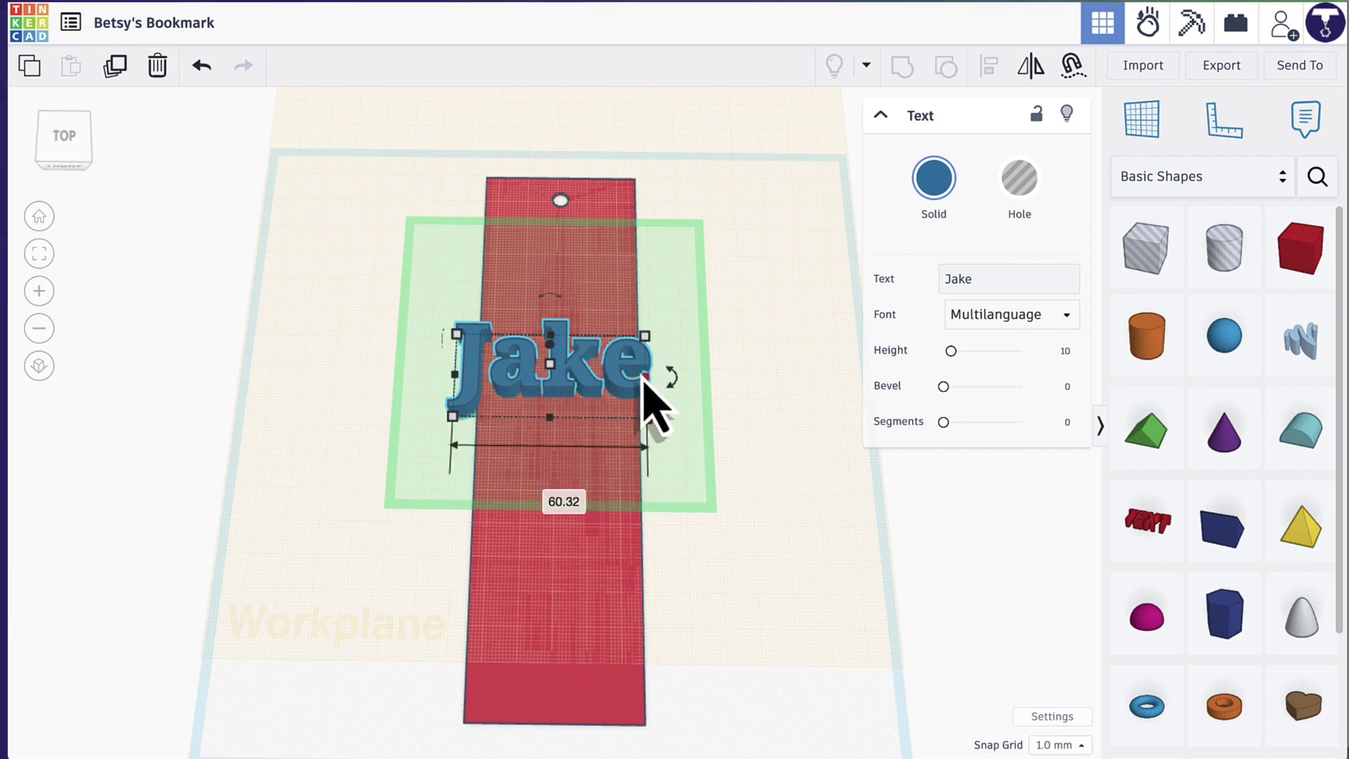
Rotate the name text 90° counterclockwise so that it runs along the bookmark's length.
left_click_drag(669, 379, 676, 382)
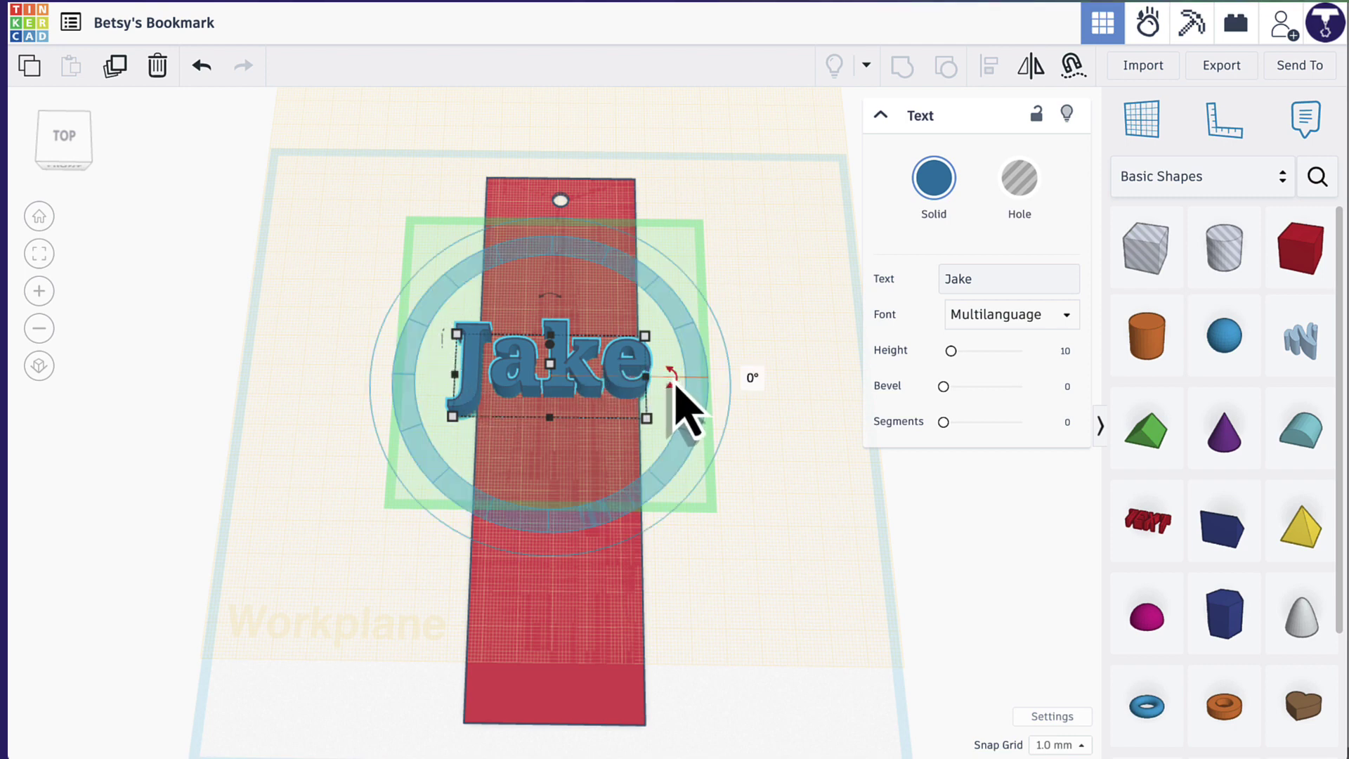
left_click_drag(676, 385, 669, 379)
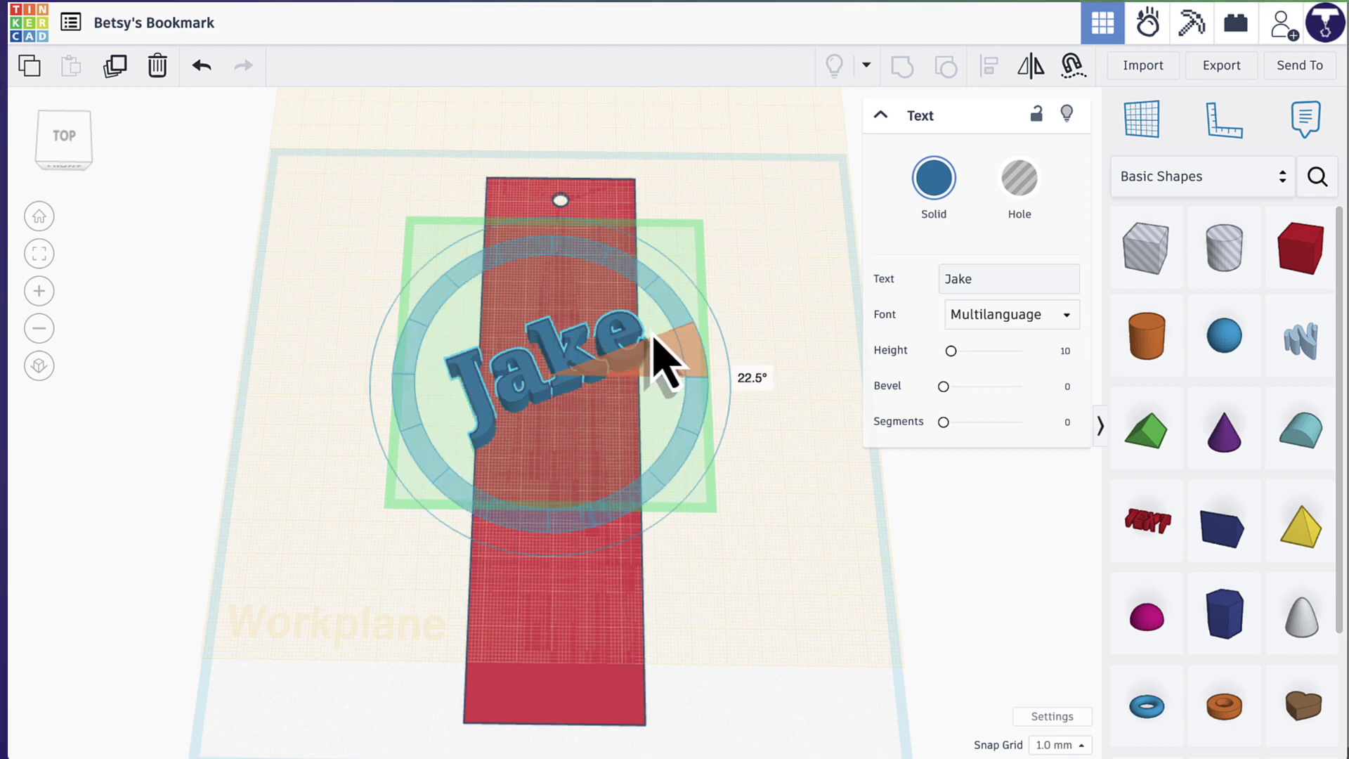
left_click_drag(641, 330, 577, 309)
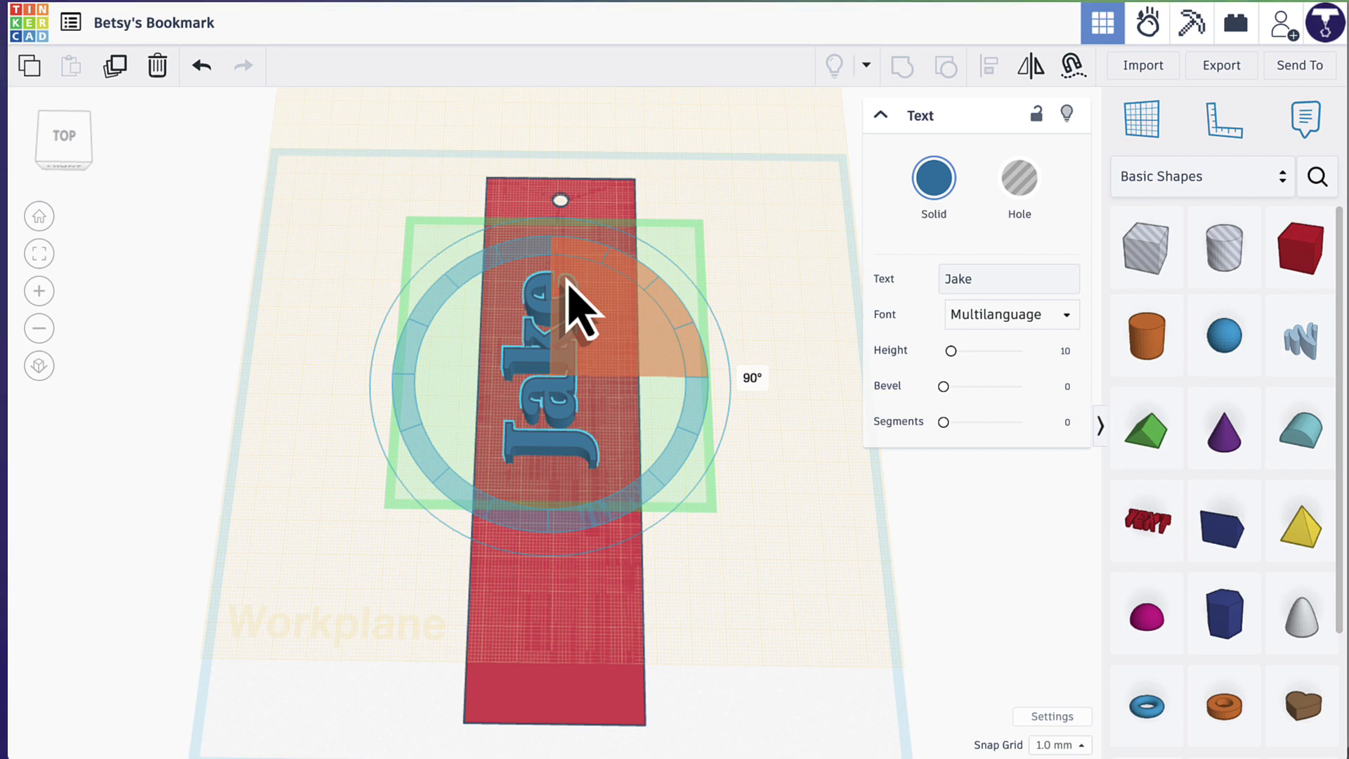
left_click_drag(567, 282, 568, 282)
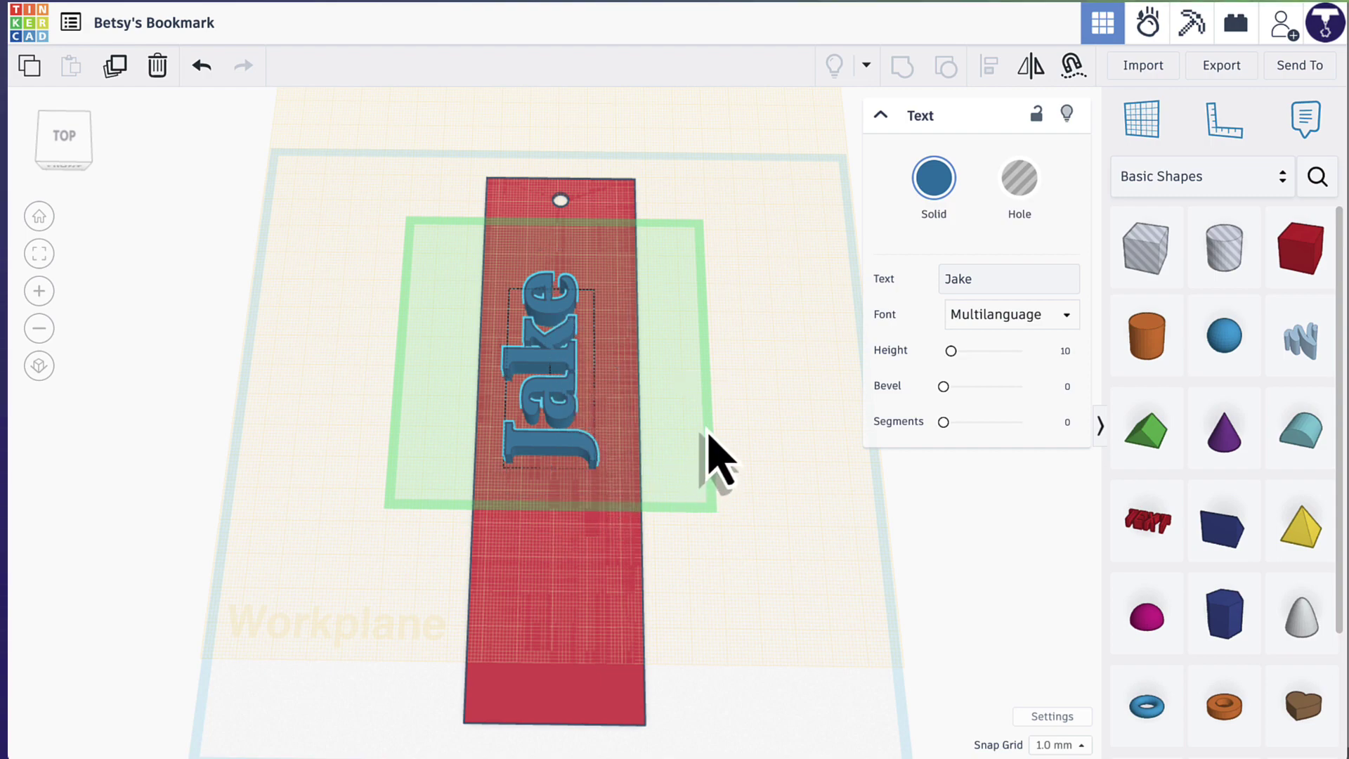
Enlarge the name text proportionally within the bookmark's width and set its height to 1 mm.
key("ctrl+Up")
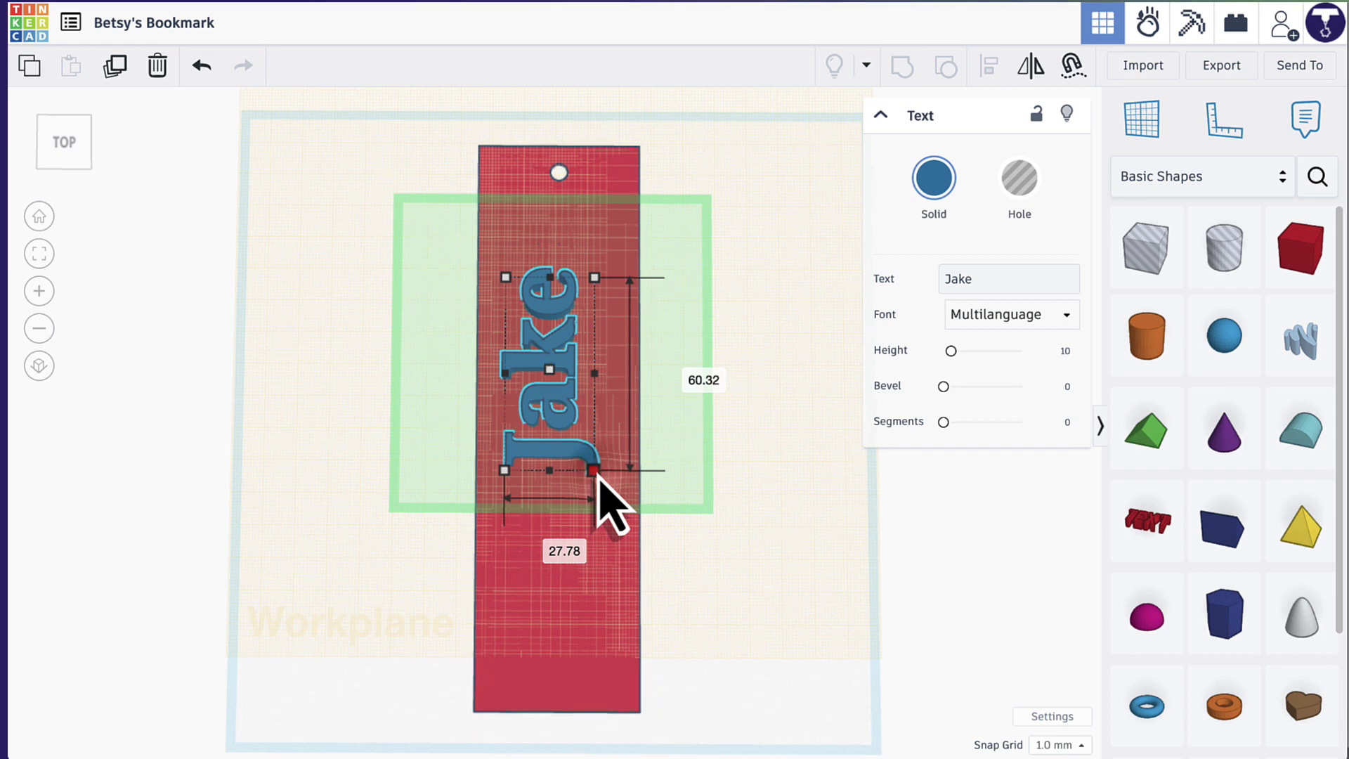
left_click_drag(602, 487, 617, 522)
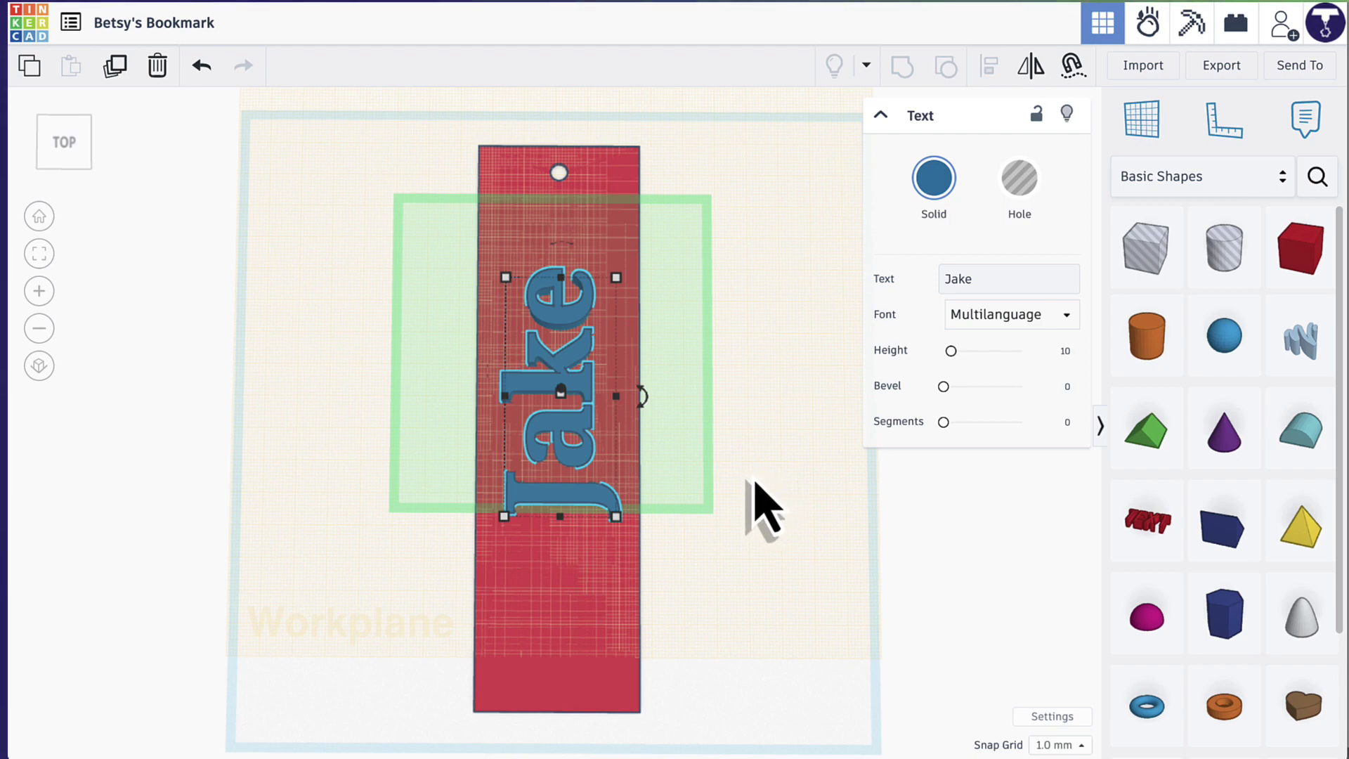
right_click_drag(748, 486, 710, 389)
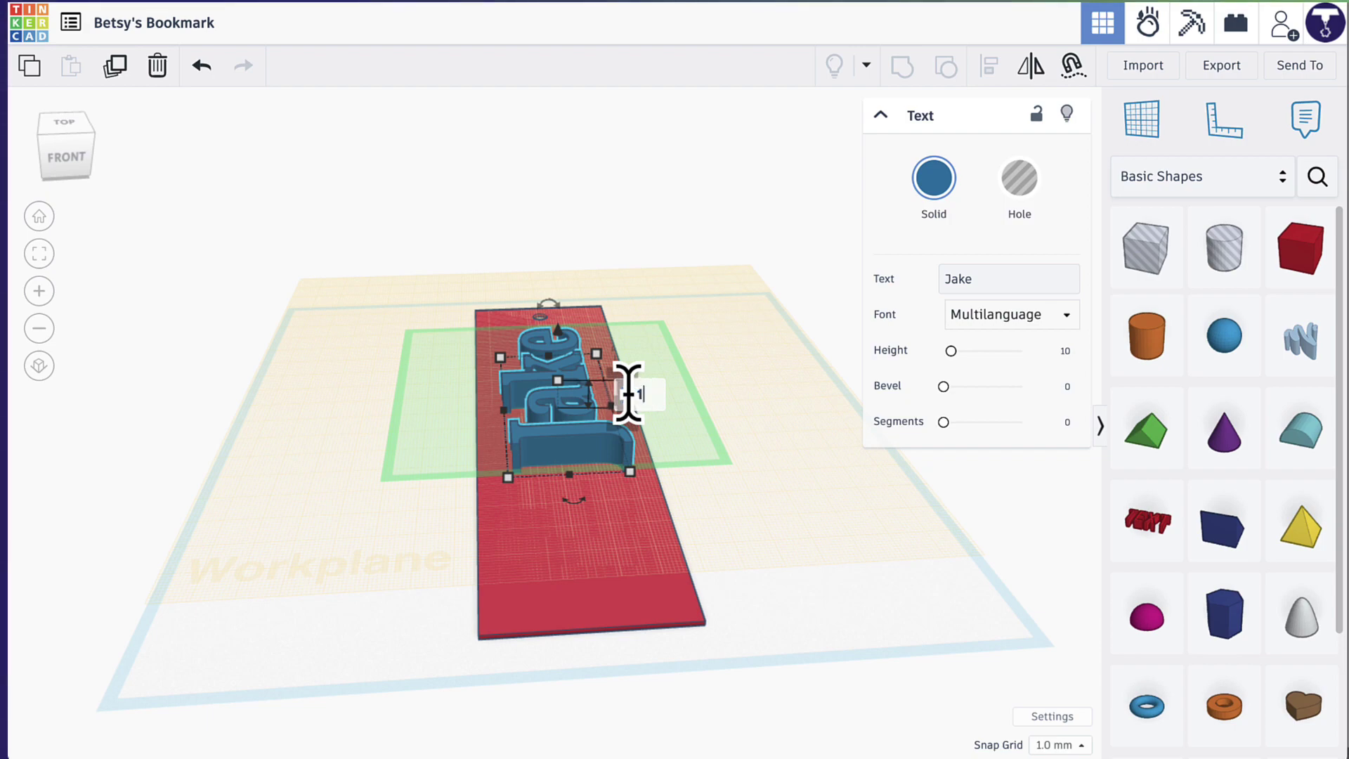
key("Return")
right_click_drag(677, 311, 653, 399)
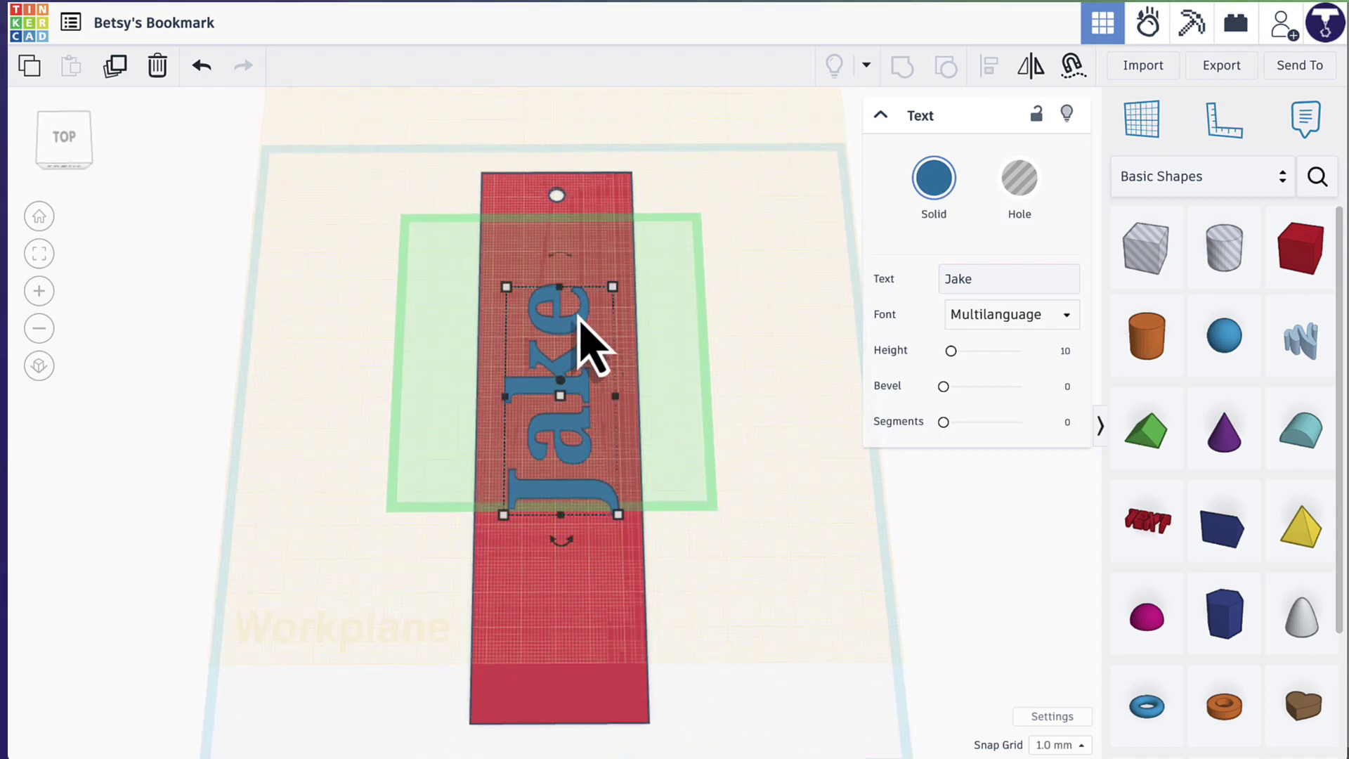
left_click(753, 408)
right_click_drag(742, 413, 741, 441)
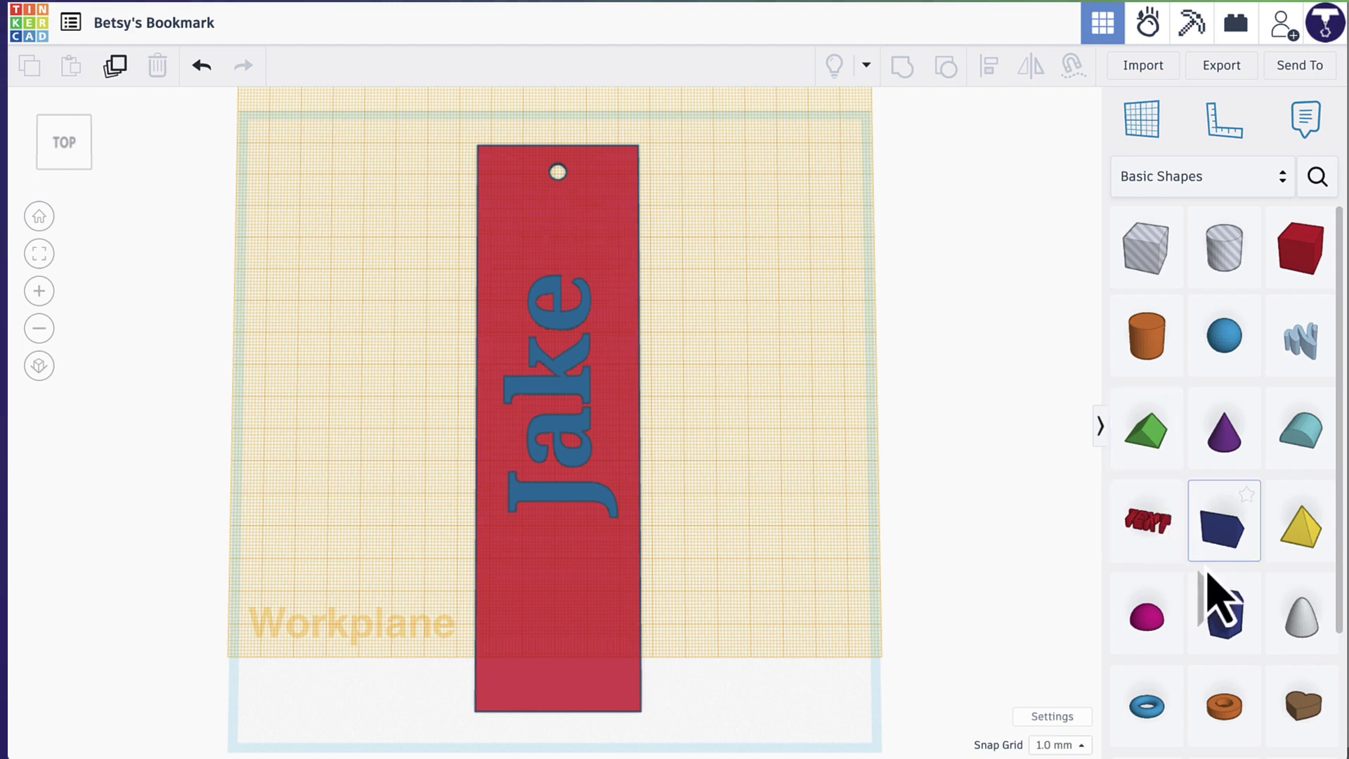
Place a yellow Star shape on the bookmark between the start of the name and the end without the hole.
scroll(1223, 597, "down", 2)
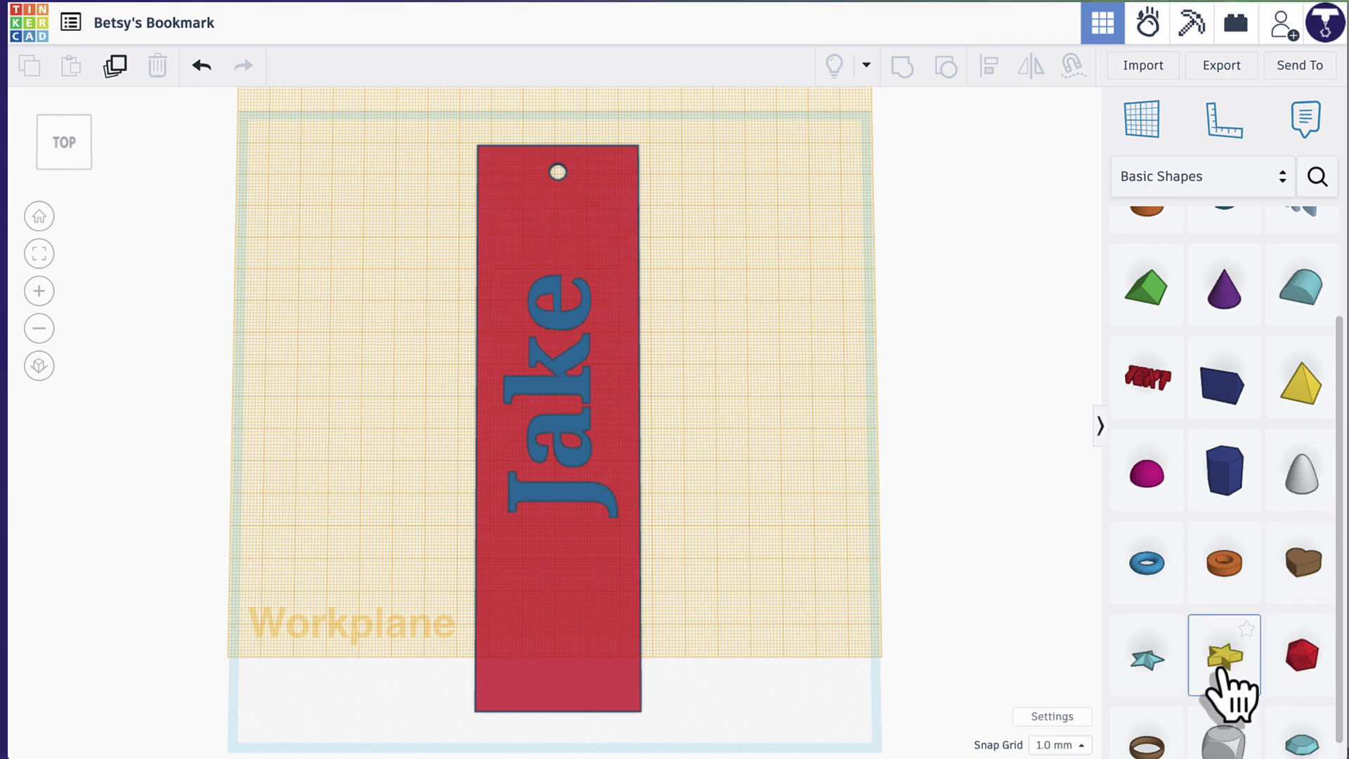
left_click_drag(1222, 671, 560, 621)
right_click_drag(724, 663, 746, 533)
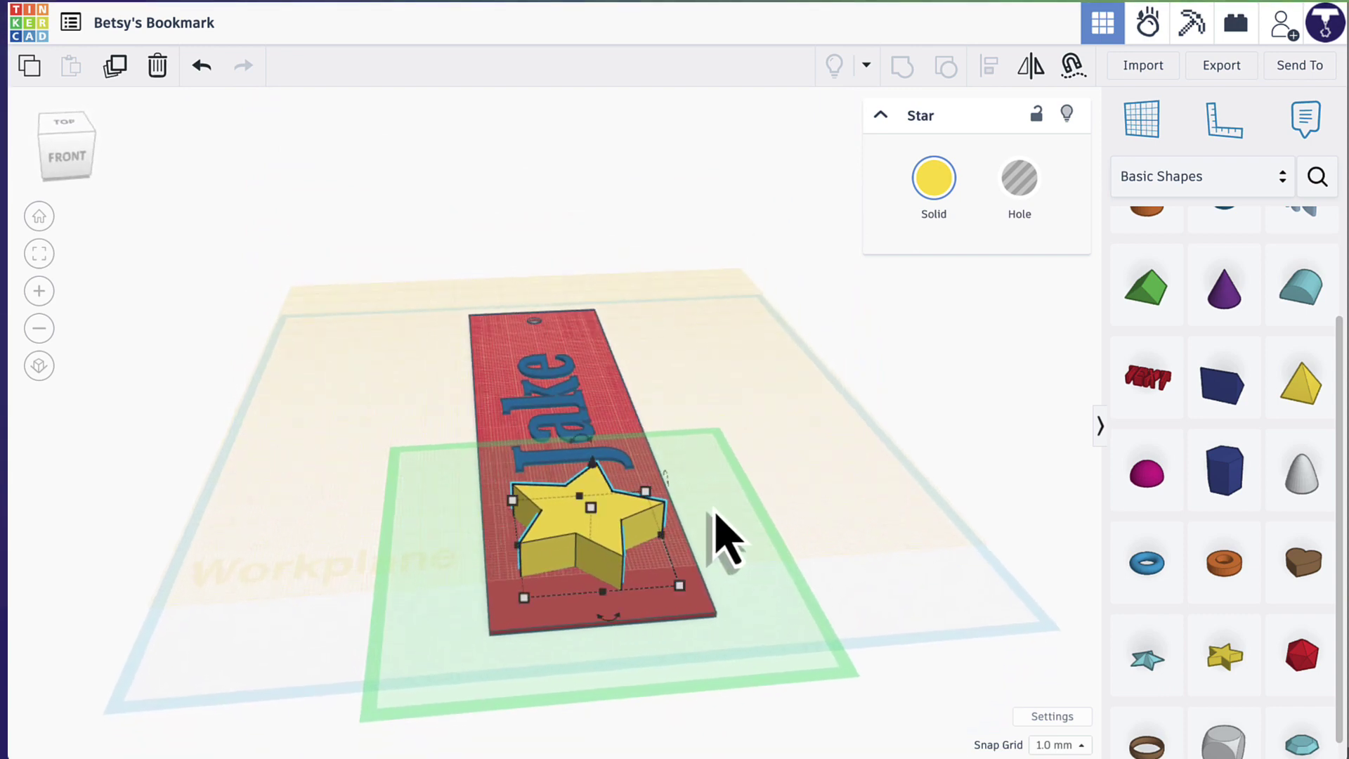
right_click_drag(717, 537, 647, 551)
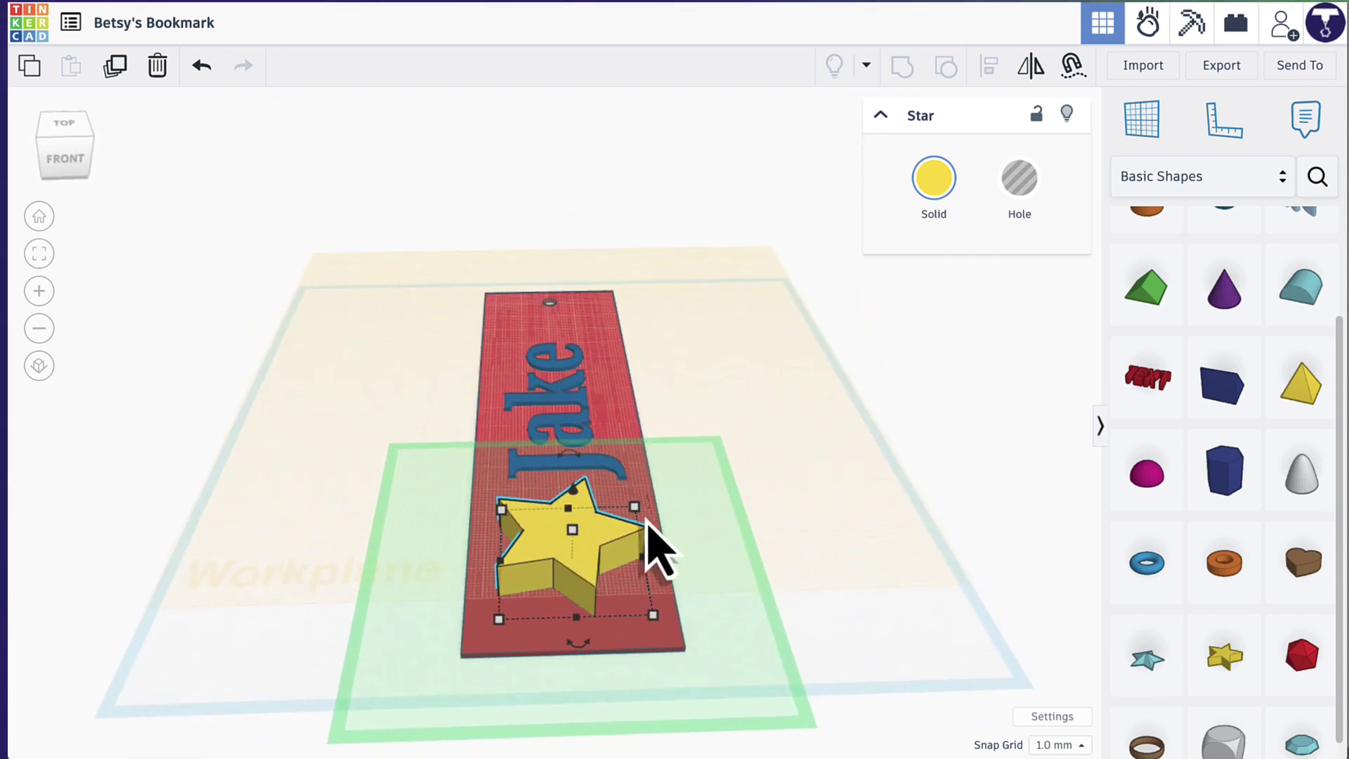
Scale the star down proportionally to about 27 × 29 mm so that it fits within the bookmark's width.
mouse_move(637, 516)
left_mouse_down()
mouse_move(606, 518)
mouse_move(596, 544)
mouse_move(560, 531)
mouse_move(616, 532)
left_mouse_up()
left_click(202, 65)
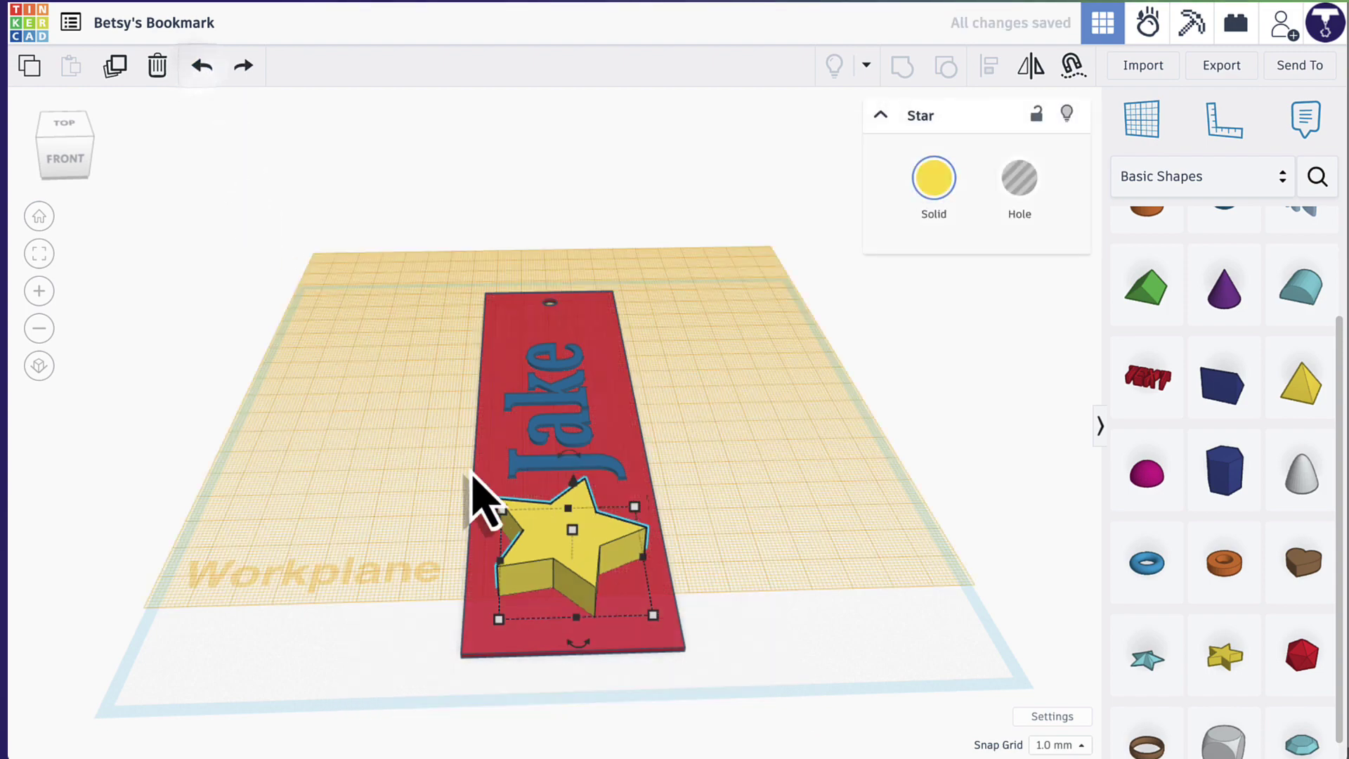
right_click_drag(704, 512, 681, 536)
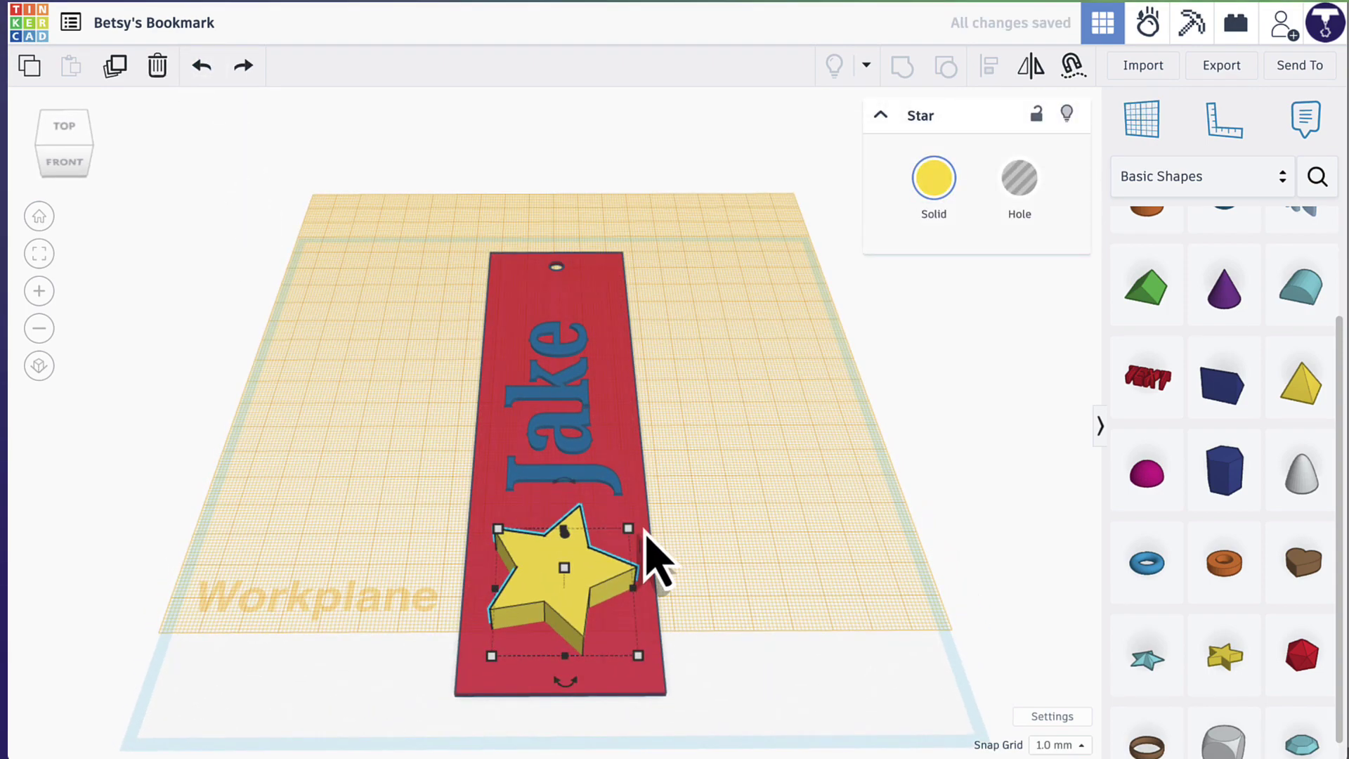
left_click_drag(631, 531, 568, 565)
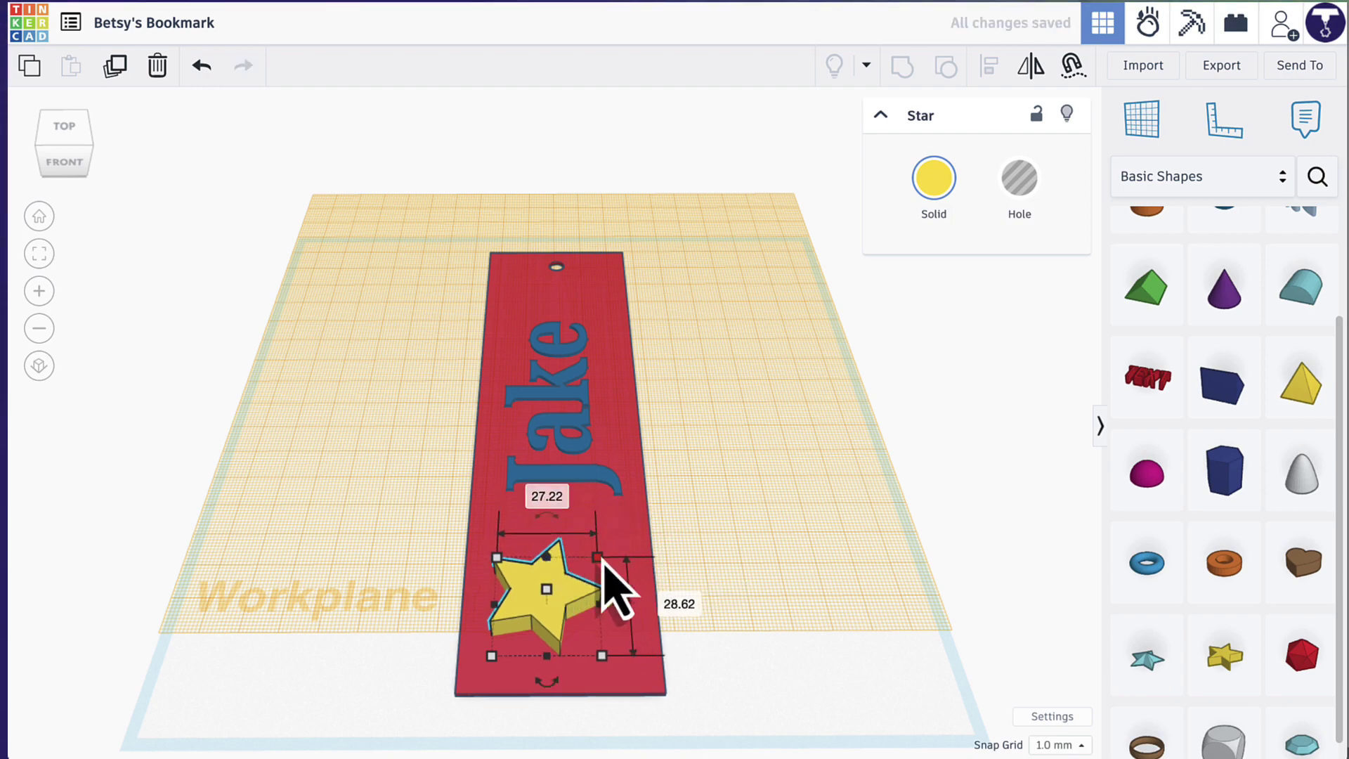
scroll(748, 492, "up", 1)
right_click_drag(743, 472, 736, 495)
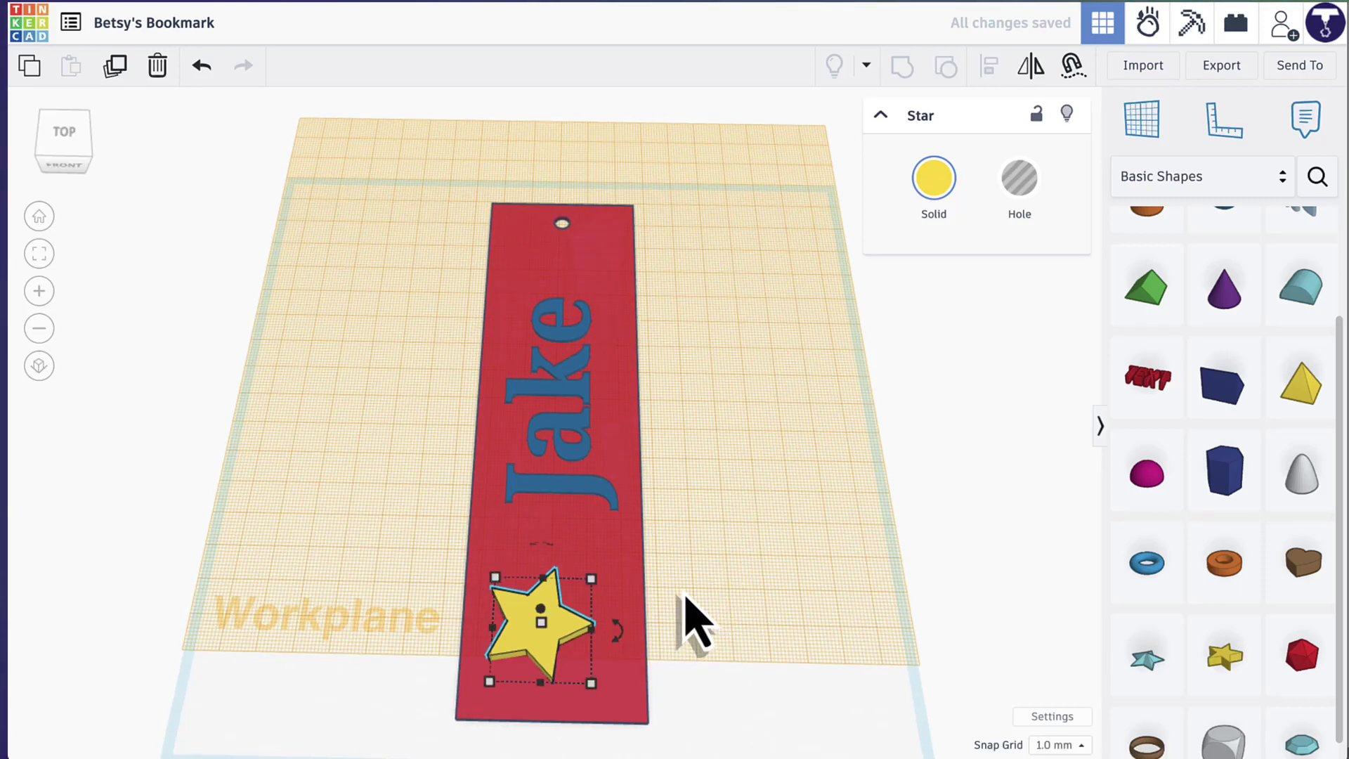
Move the star closer to the name and align it to the centre of the bookmark's width.
left_click(604, 632)
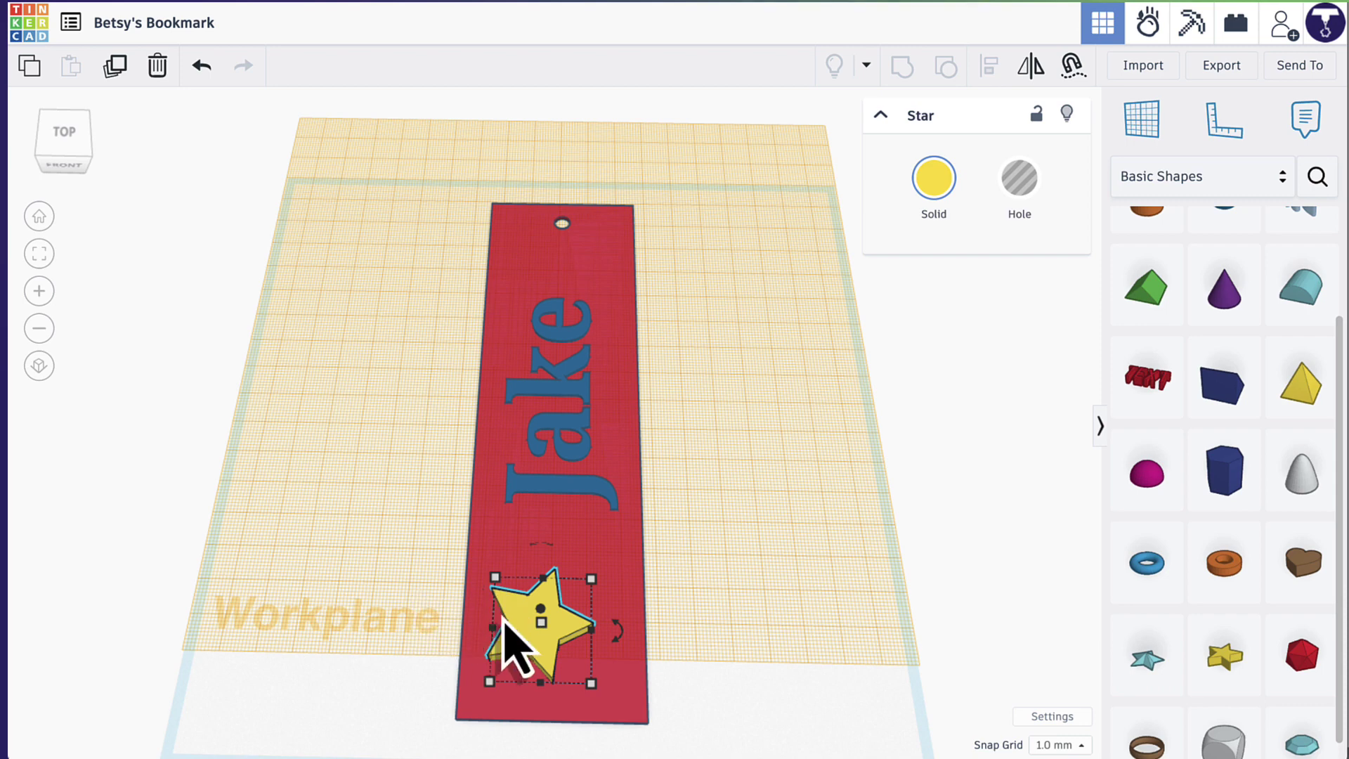
left_click_drag(538, 652, 559, 631)
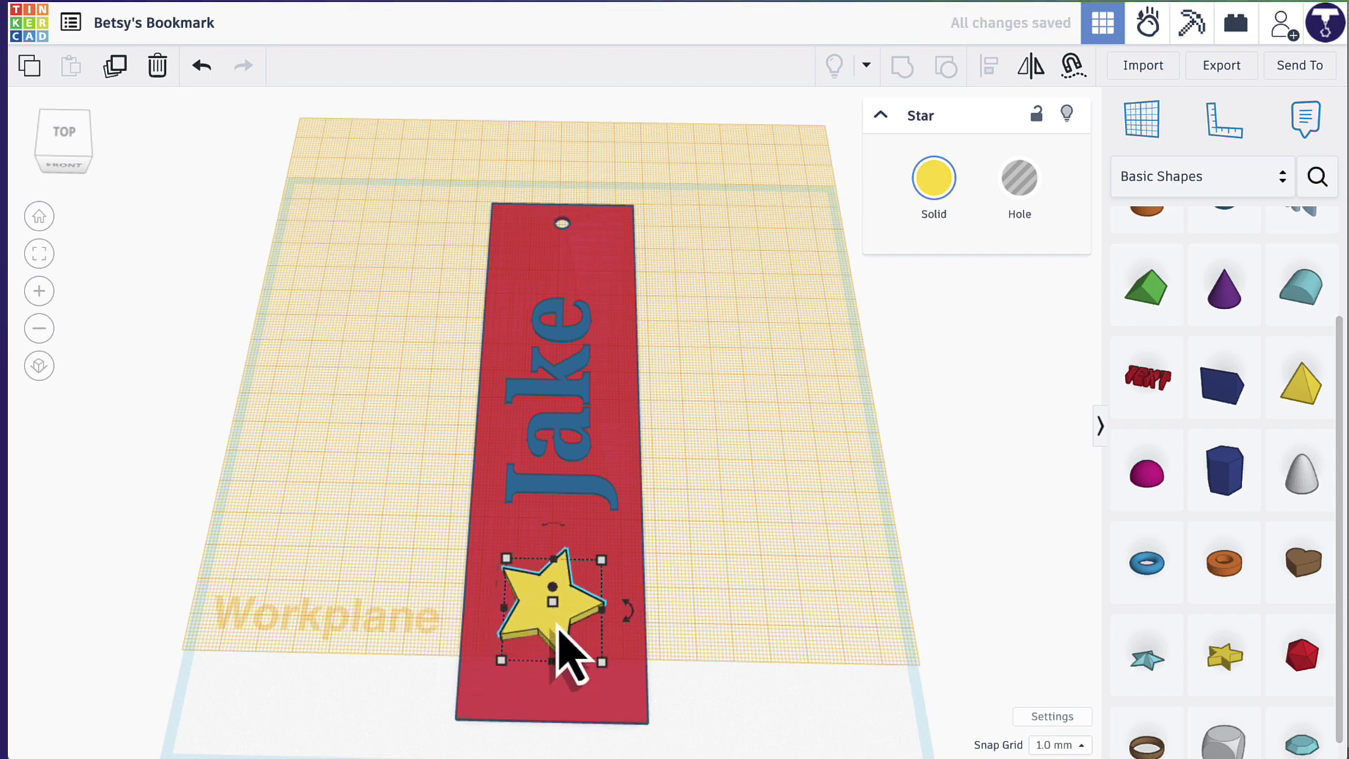
left_click(604, 676)
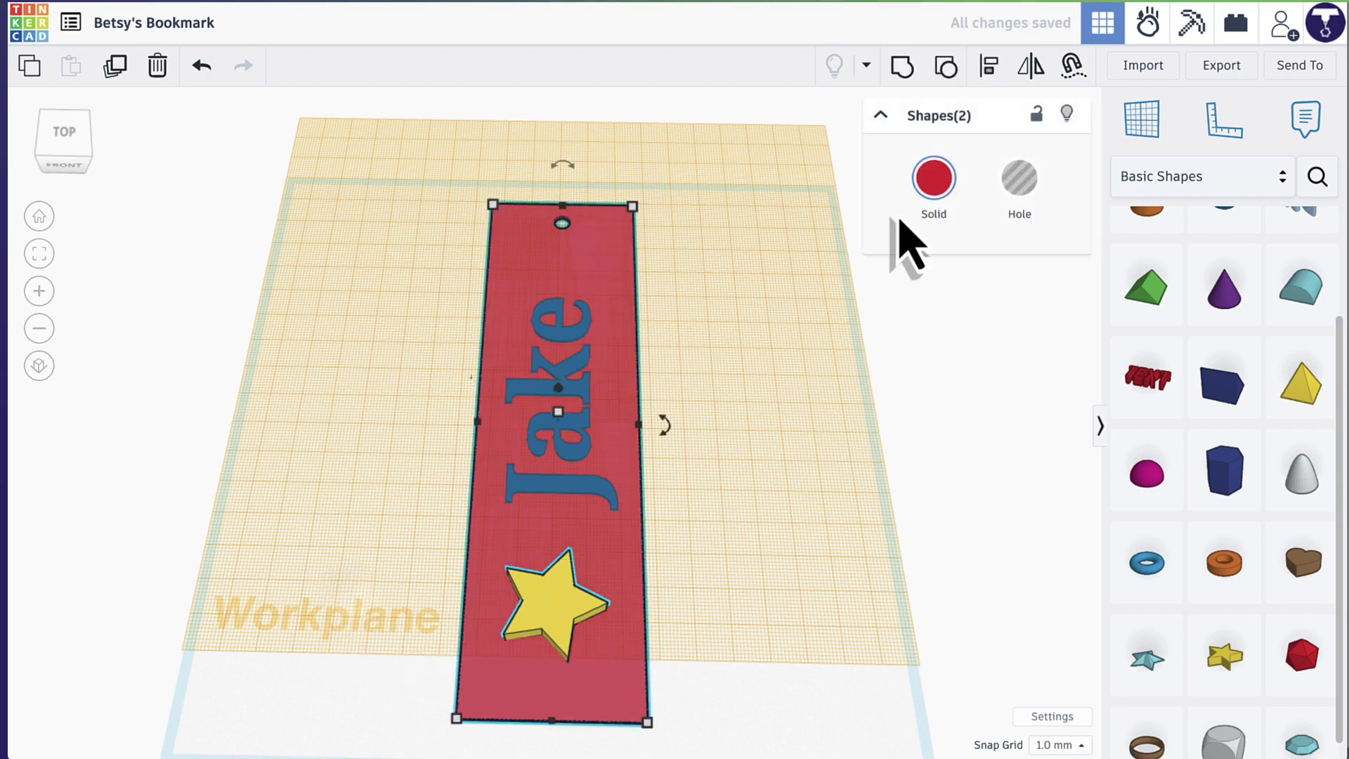
left_click(991, 66)
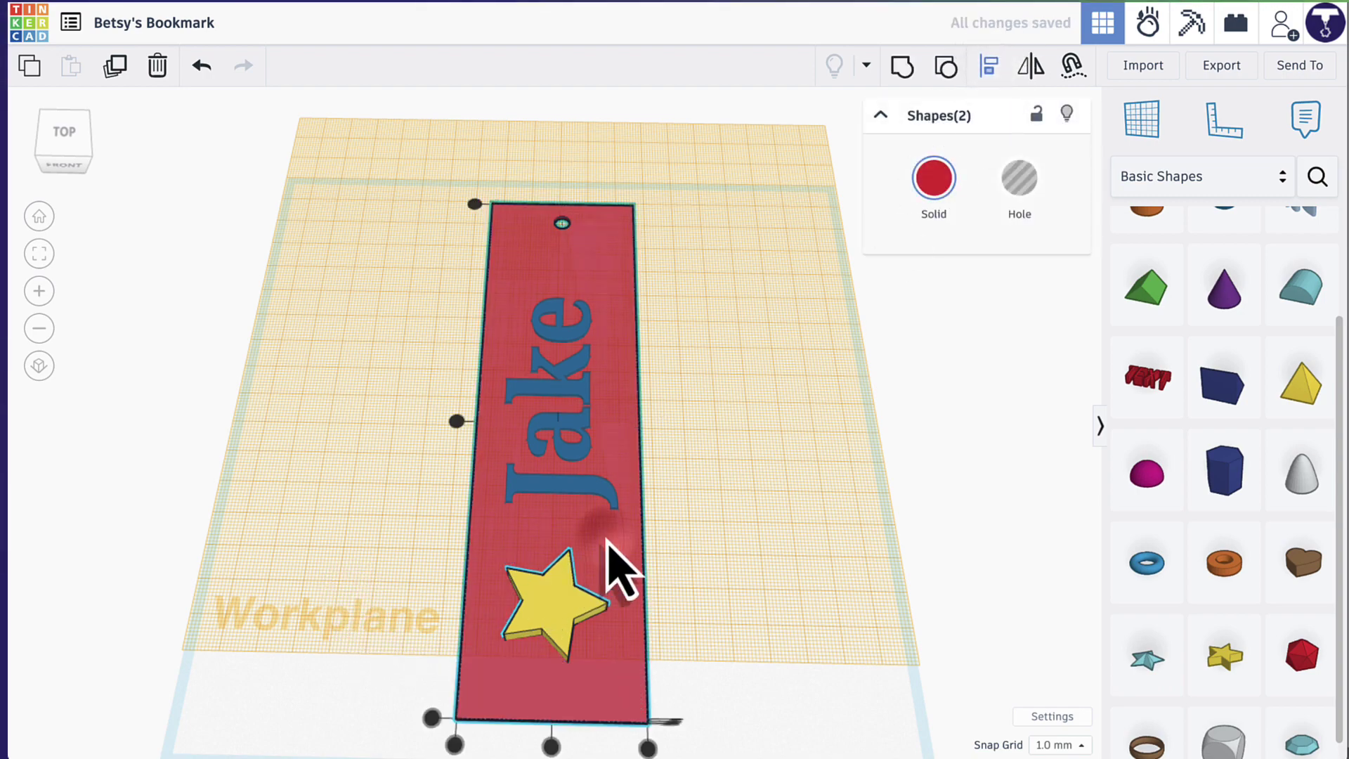
right_click_drag(752, 517, 758, 424)
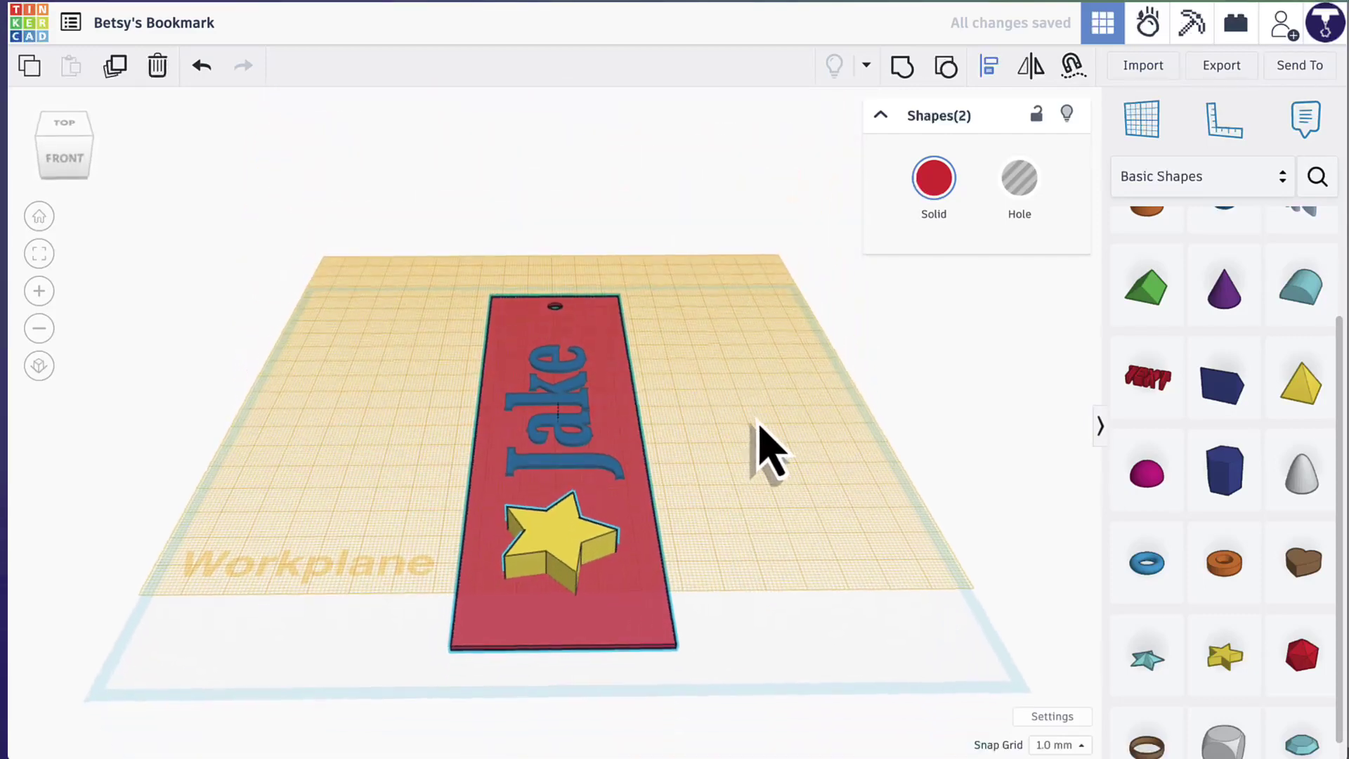
left_click(710, 524)
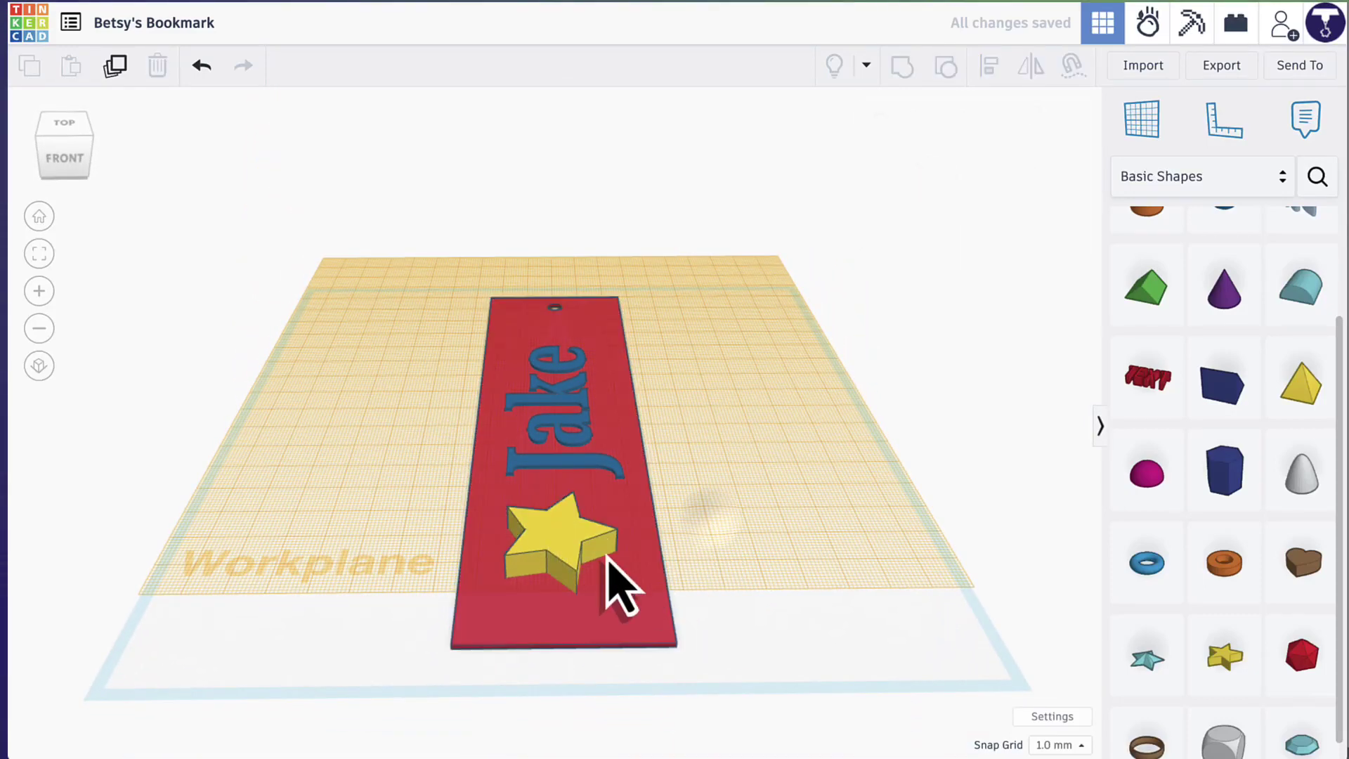
Set the star's height to 1 mm.
left_click(558, 544)
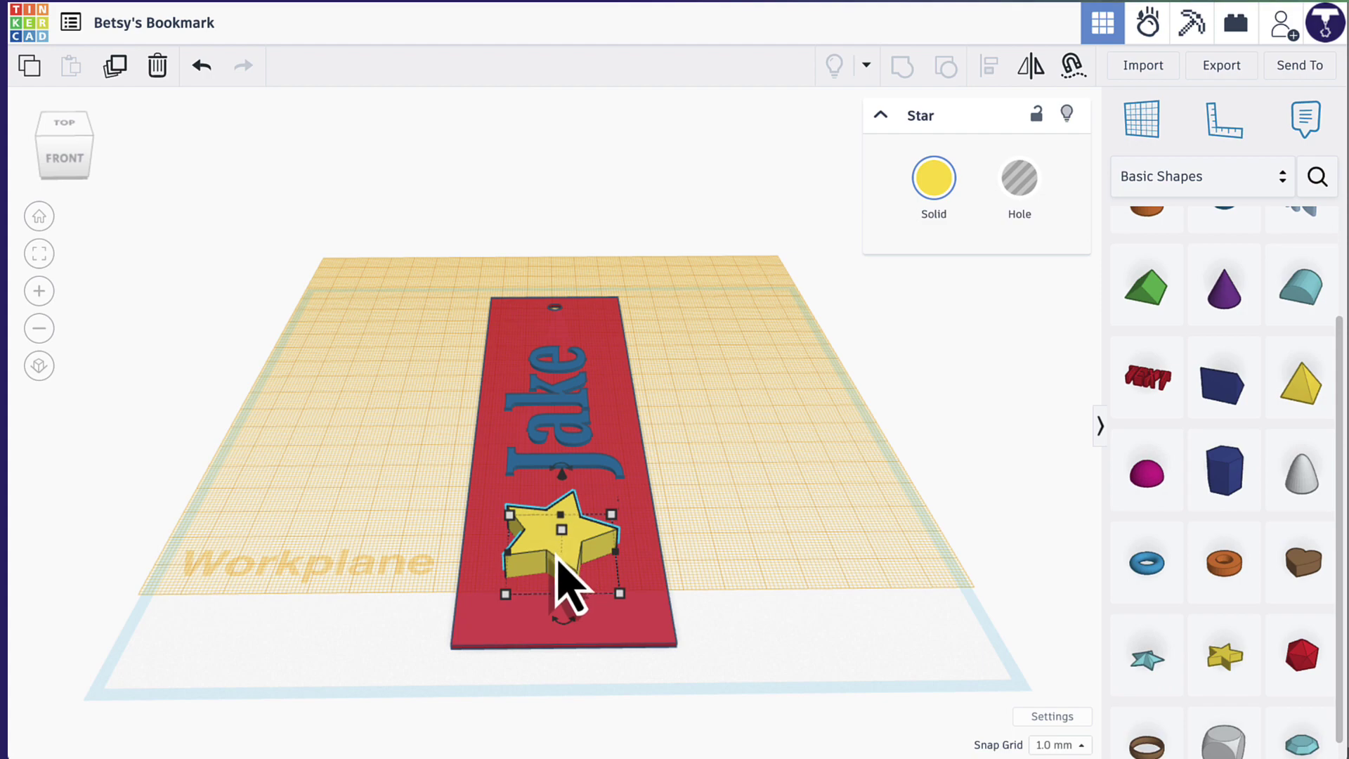
right_click_drag(668, 566, 668, 597)
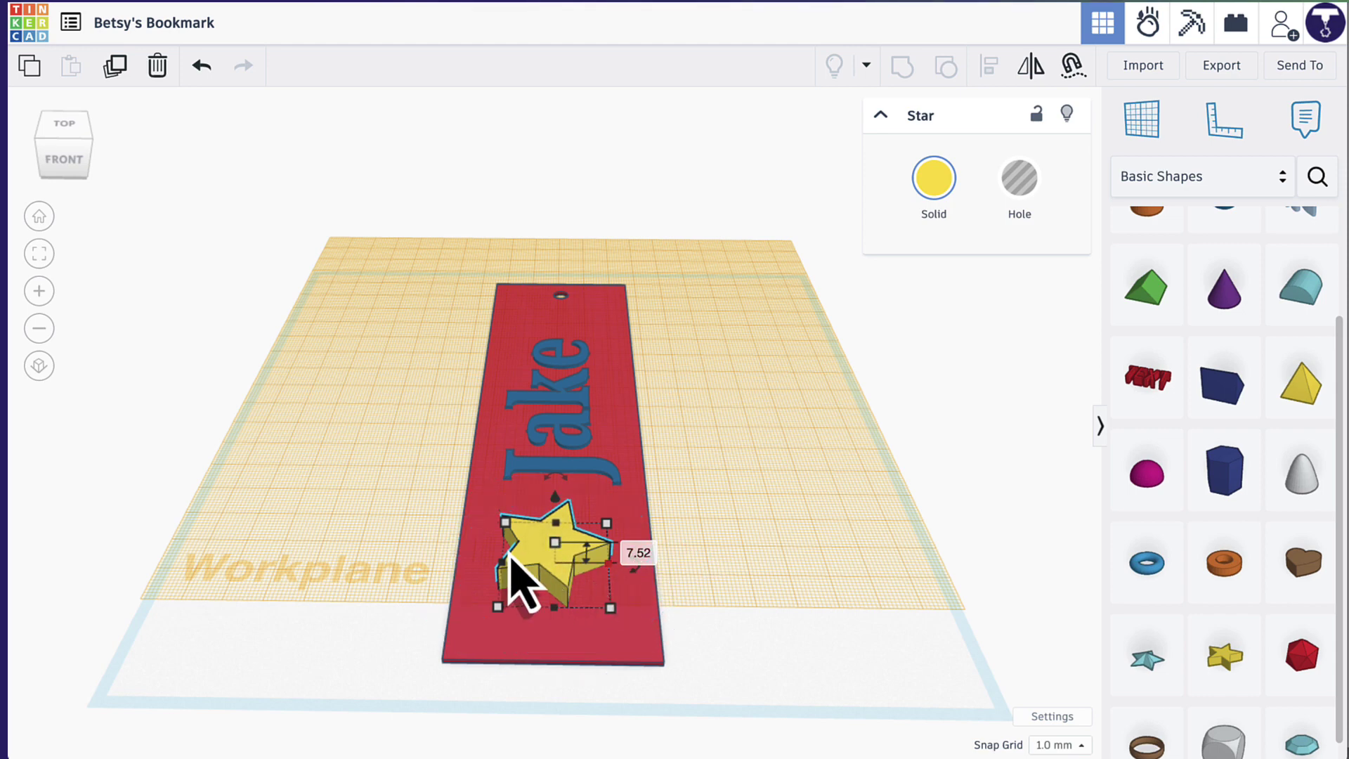
left_click(636, 553)
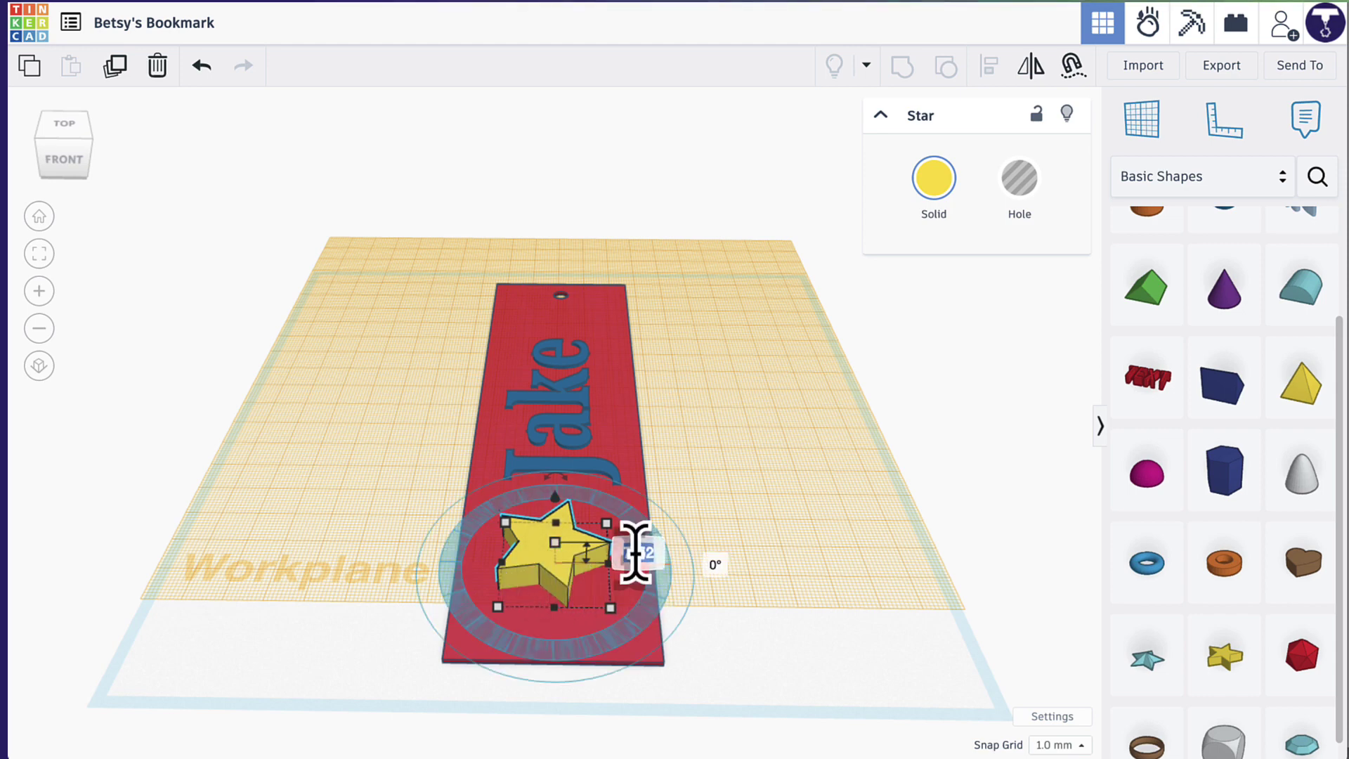
type("1")
key("Return")
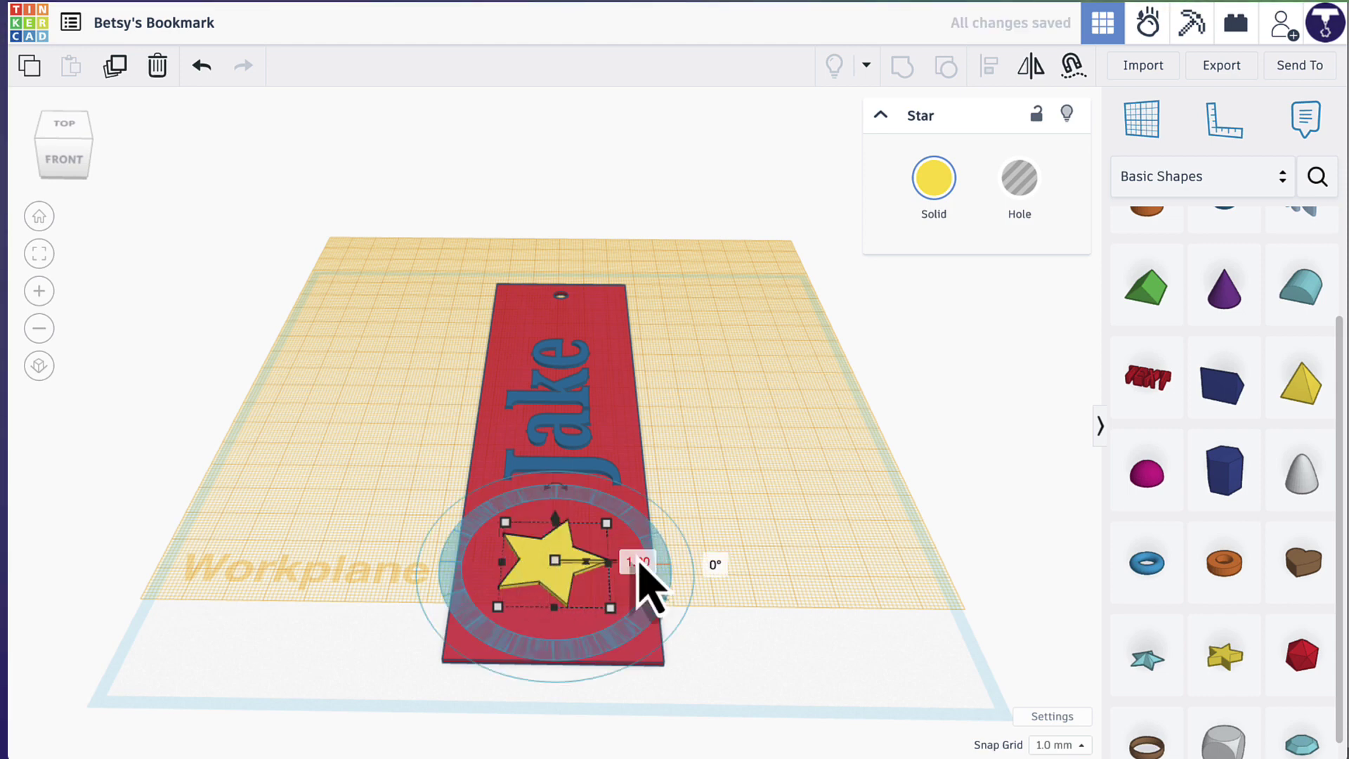
Nudge the name text along the bookmark's length towards the star.
right_click_drag(687, 386, 689, 445)
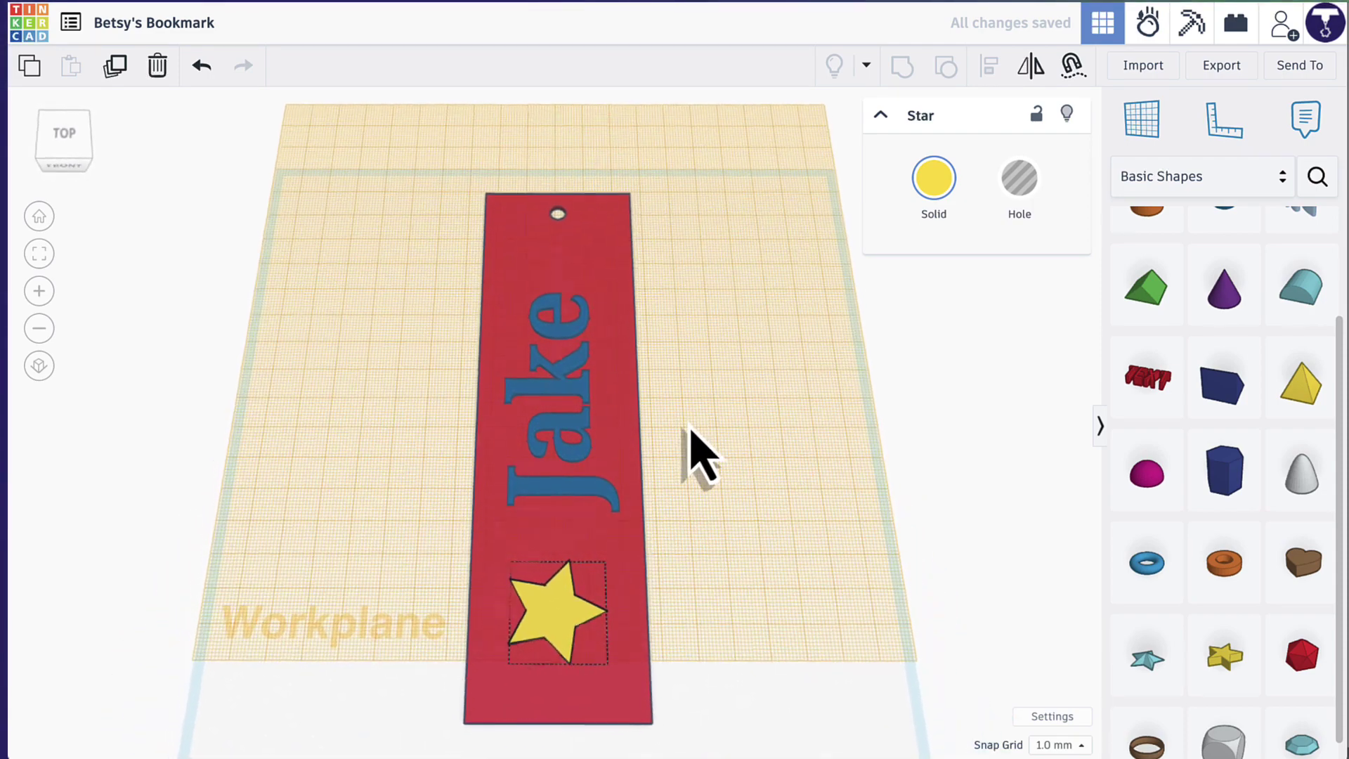
left_click(576, 429)
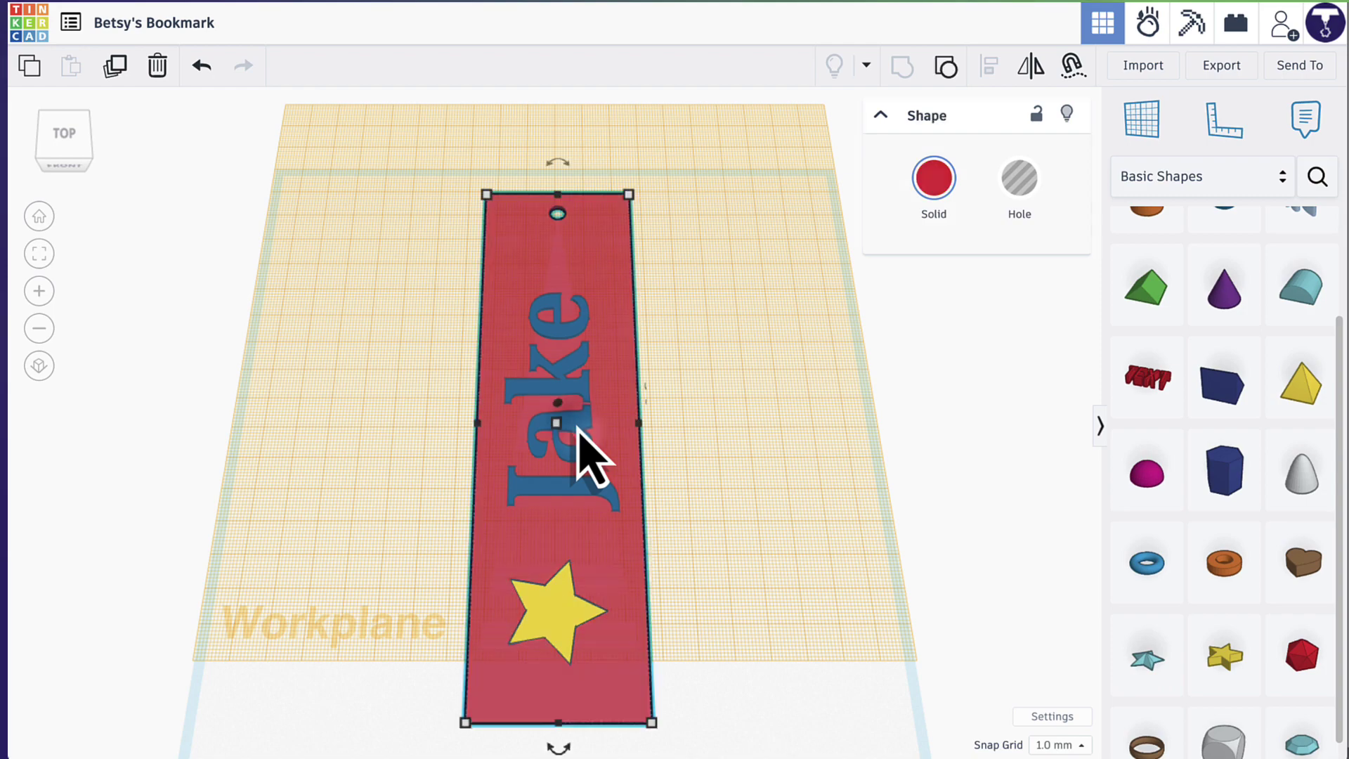
scroll(555, 465, "up", 3)
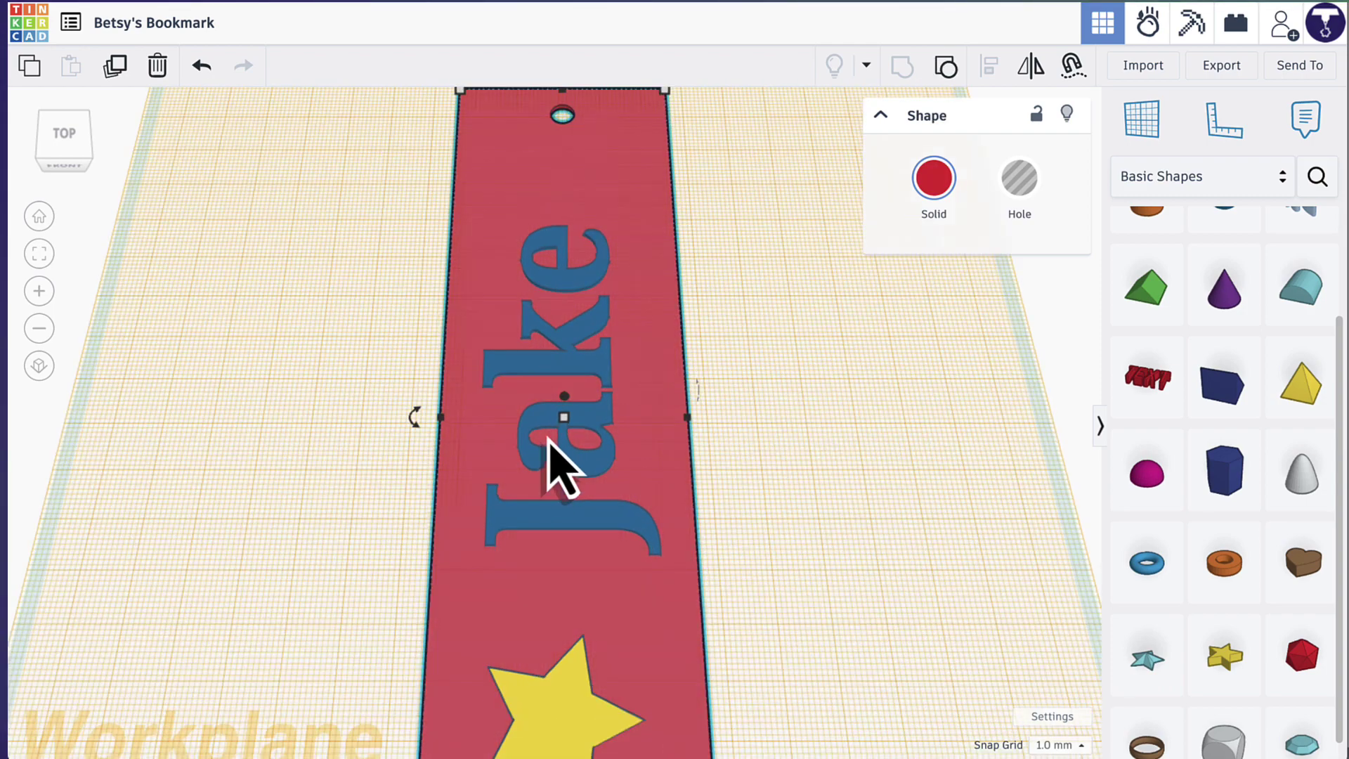
key("f")
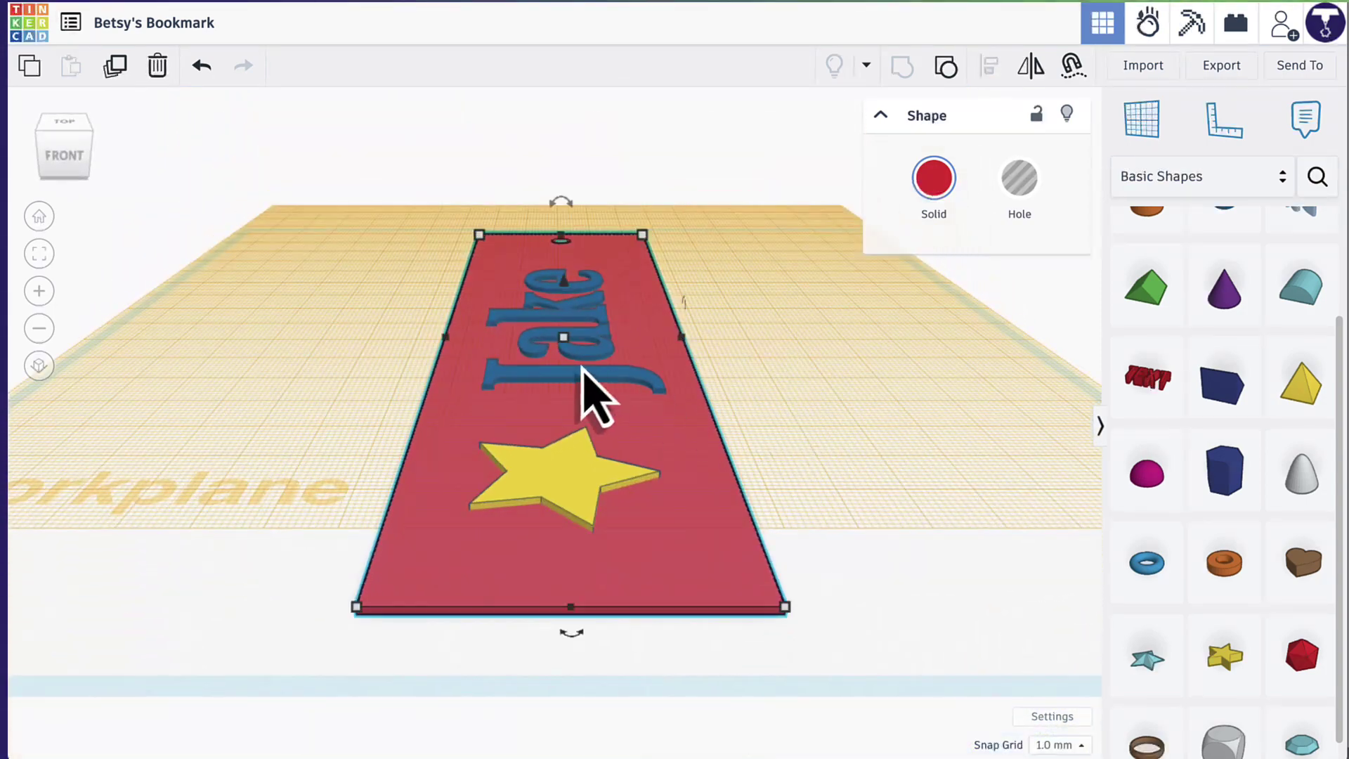
left_click(566, 377)
key("f")
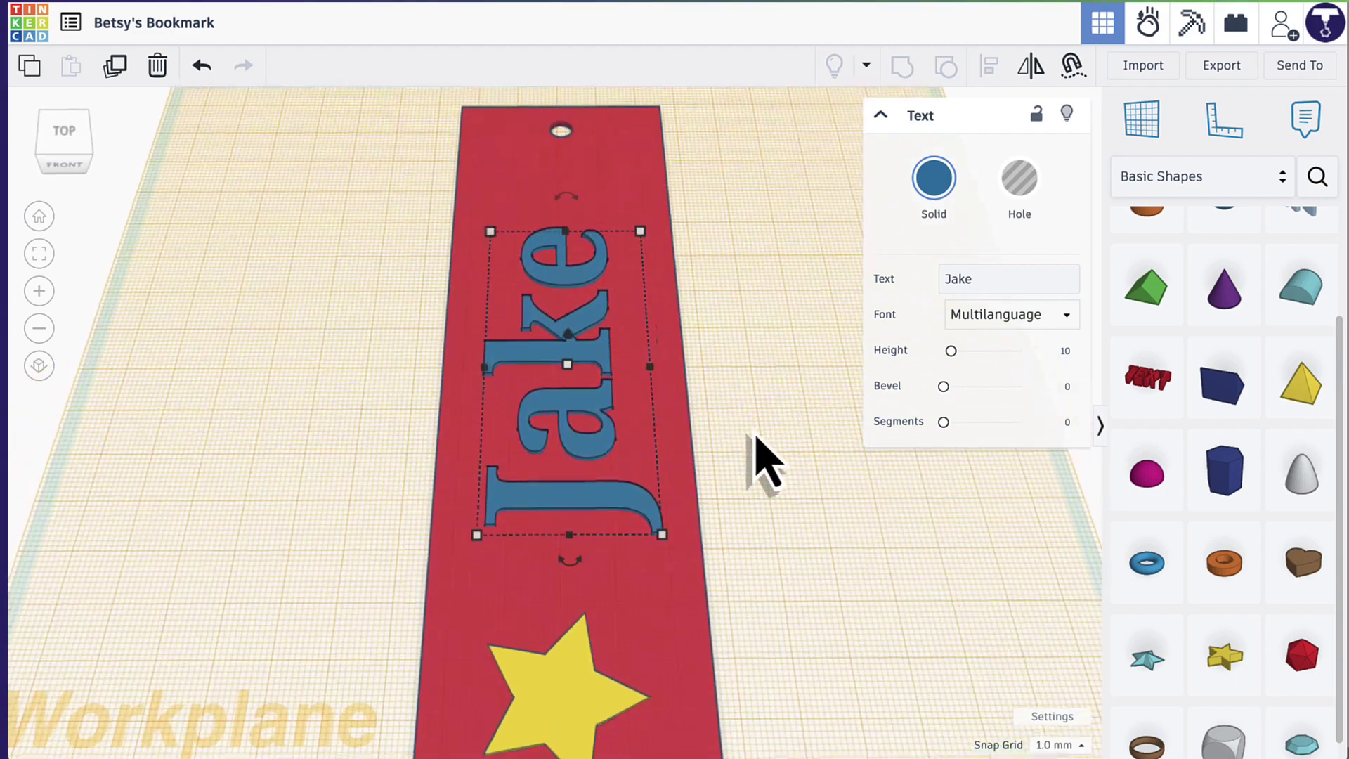
scroll(758, 460, "down", 2)
key("Down")
key("Down")
key("Down")
key("Down")
key("Down")
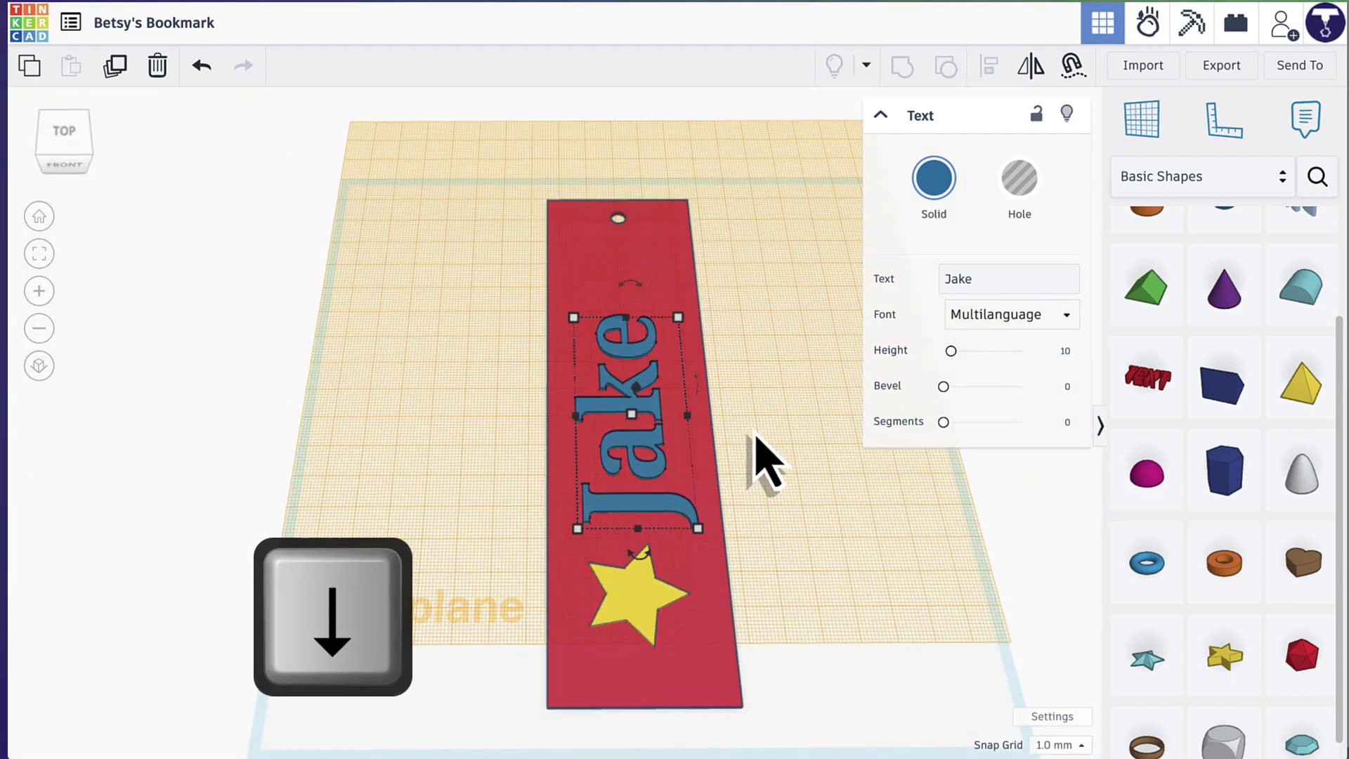
left_click(776, 555)
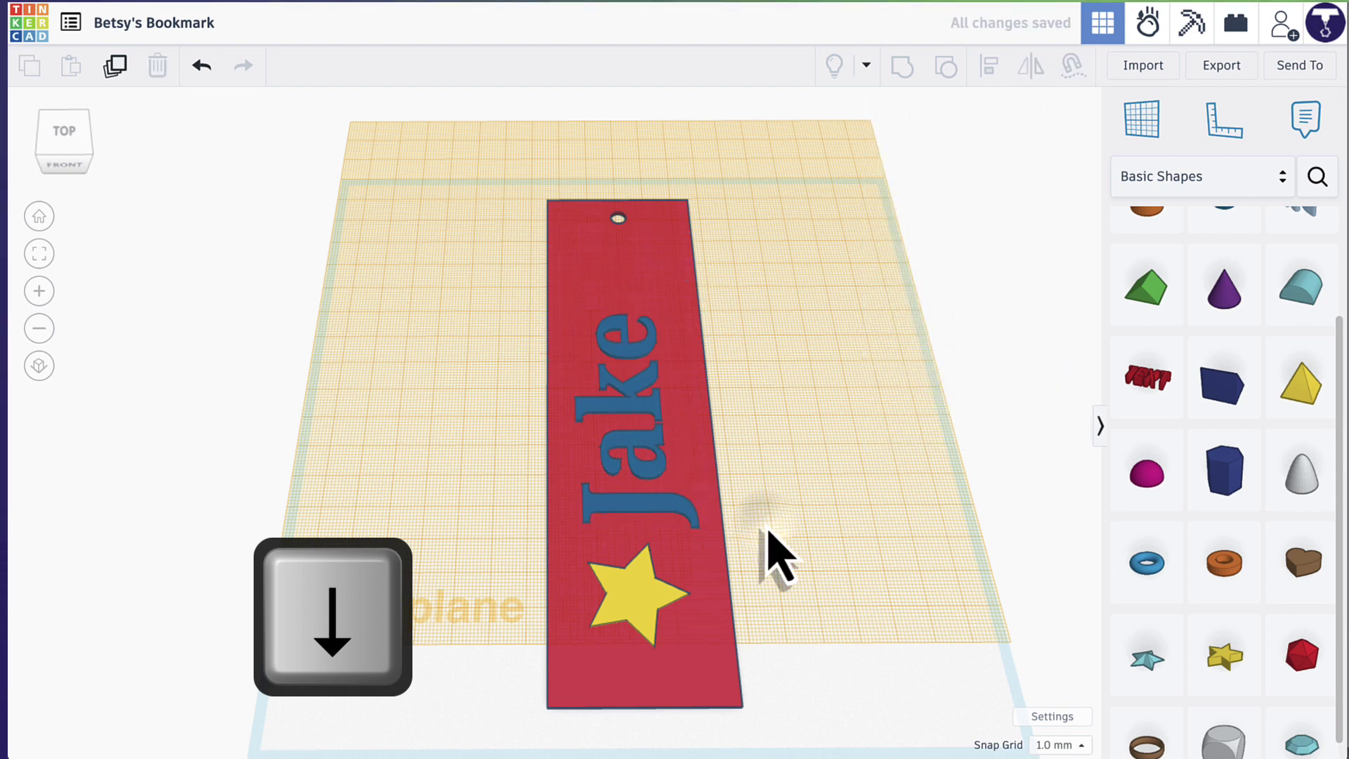
Duplicate the star and move the copy straight along the bookmark into the space between the name and the hole.
left_click(632, 616)
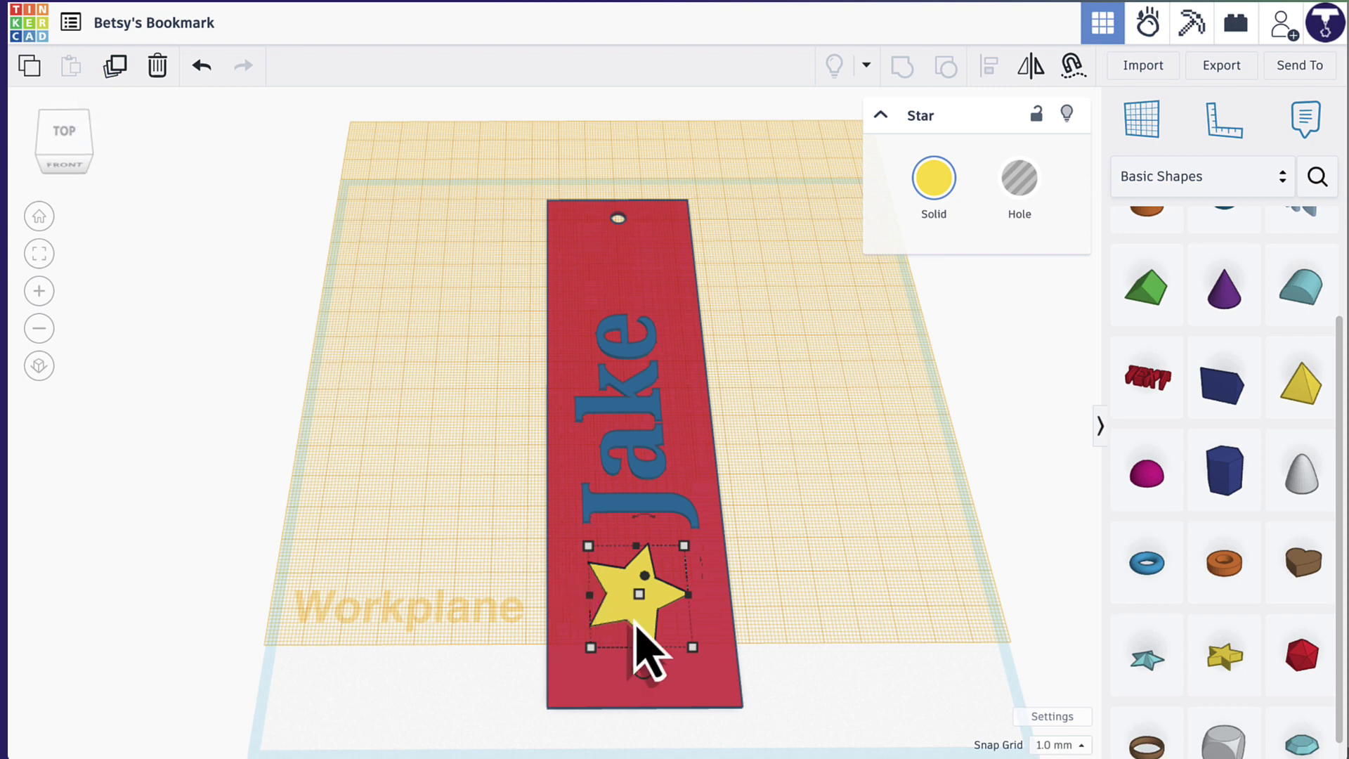
left_click(117, 68)
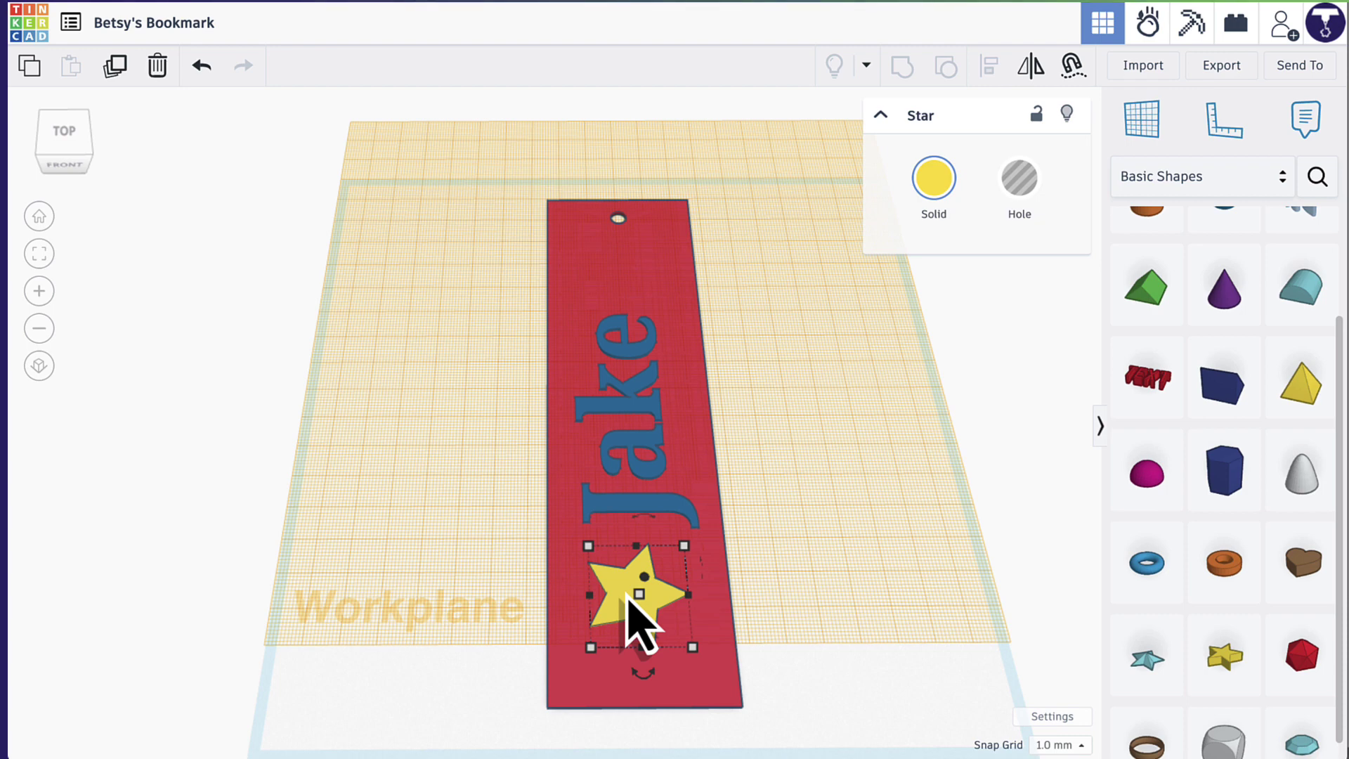
key("Up")
key("Up")
key("Up")
key("Up")
key("Up")
key("Up")
key("Up")
key("Up")
key("Up")
key("Up")
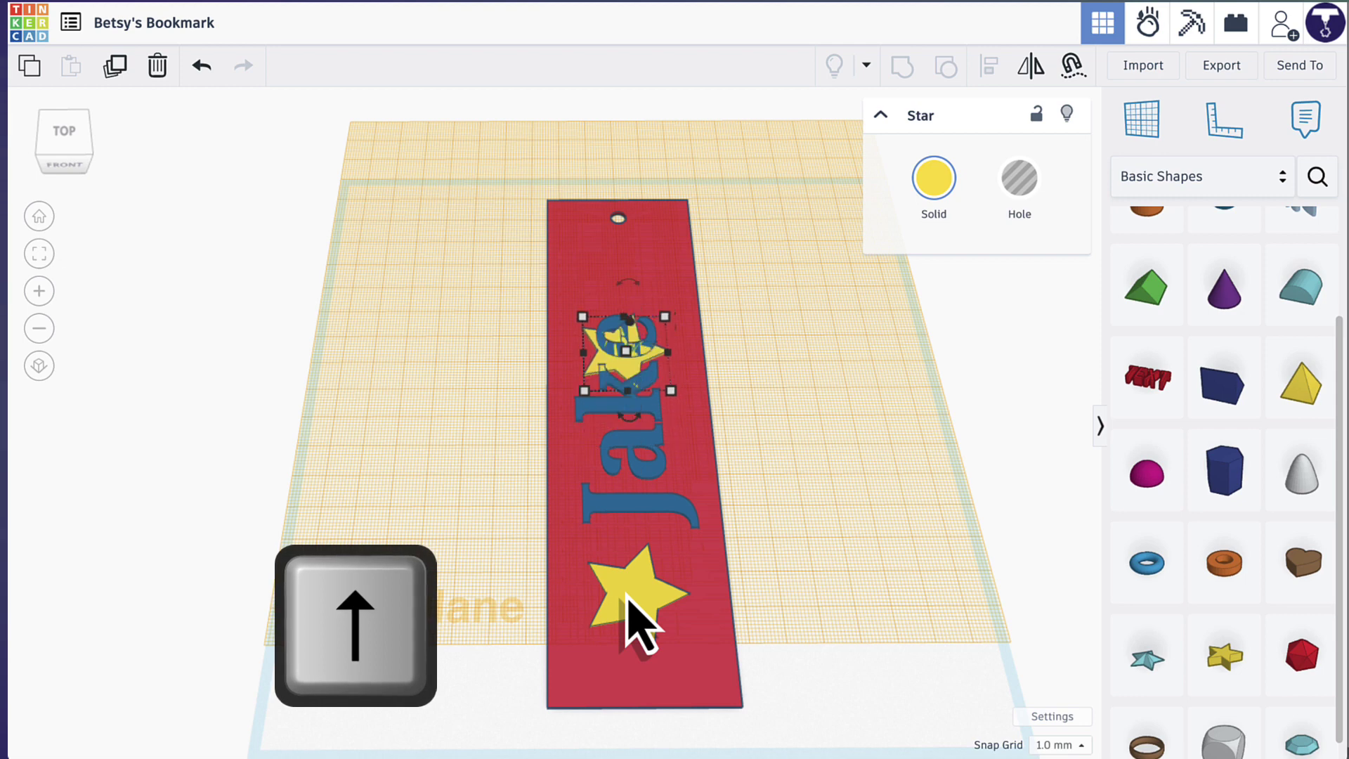
key("Up")
key("Up")
key("Up")
key("Up")
key("Up")
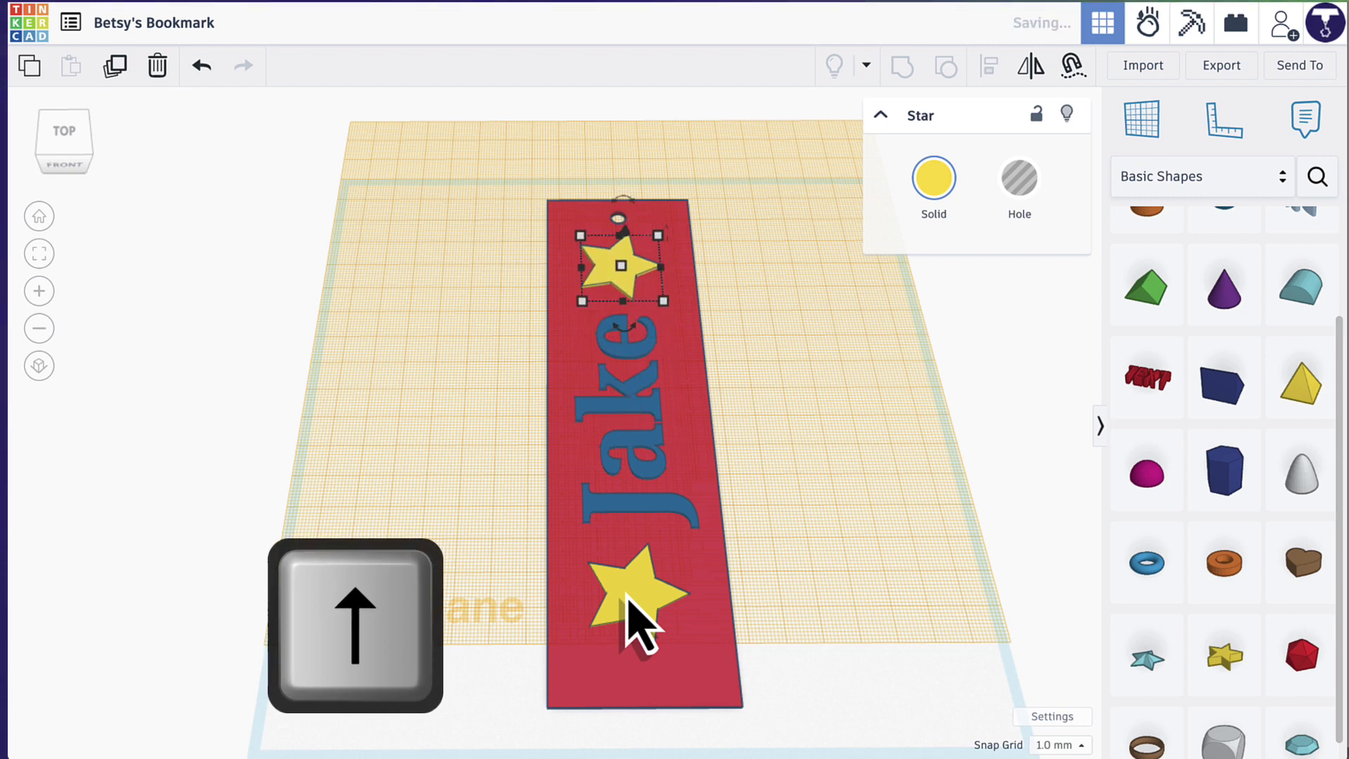
Examine the whole bookmark from above and up close to check the spacing of the name and both stars.
left_click(777, 506)
mouse_move(777, 506)
right_mouse_down()
mouse_move(796, 492)
mouse_move(798, 518)
mouse_move(779, 503)
mouse_move(807, 506)
mouse_move(793, 505)
right_mouse_up()
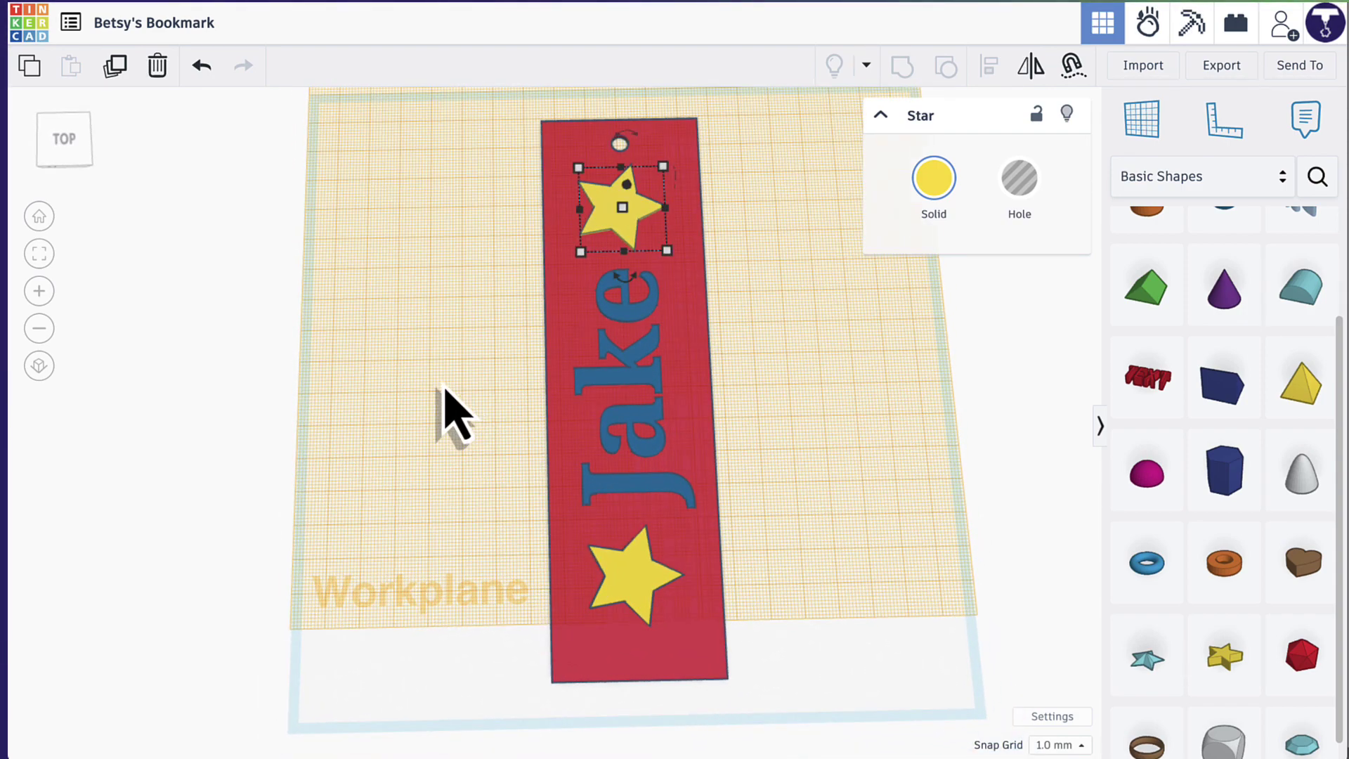
left_click(64, 139)
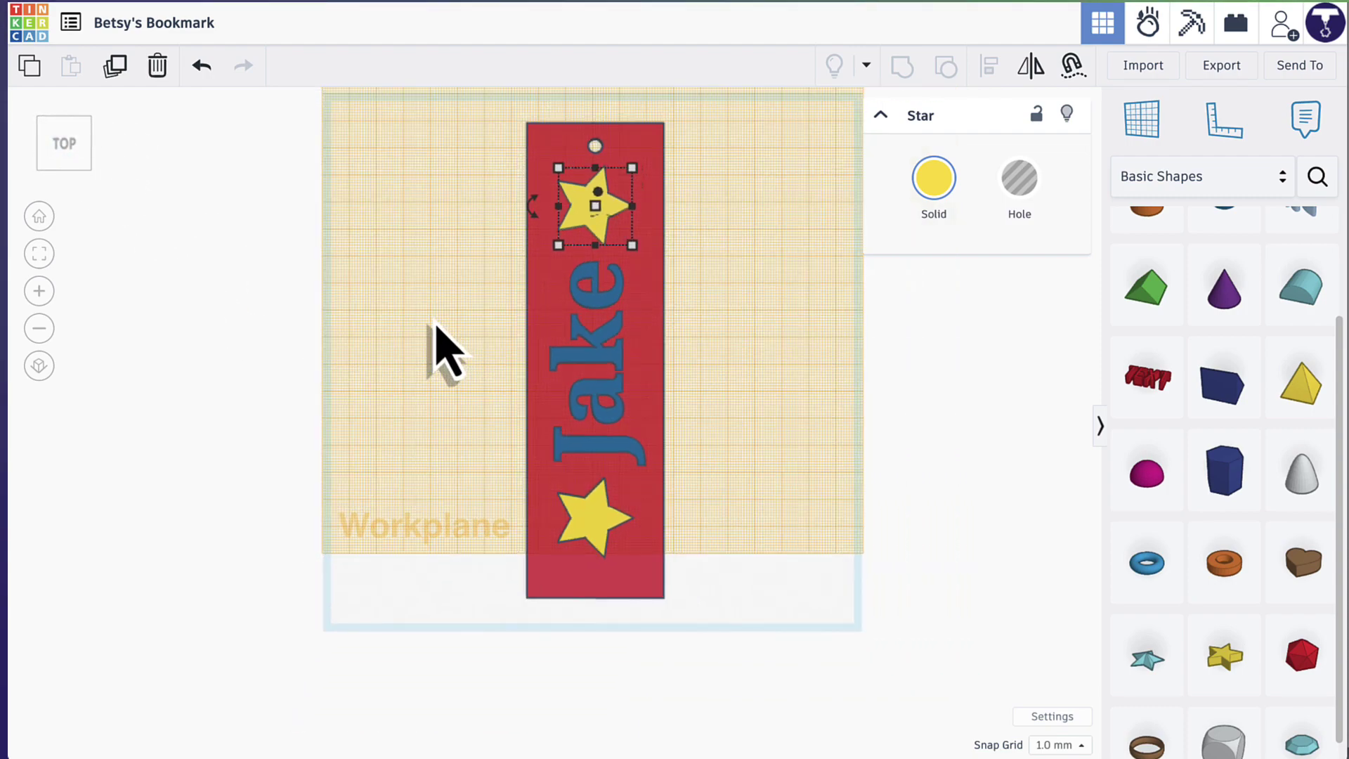
left_click(731, 368)
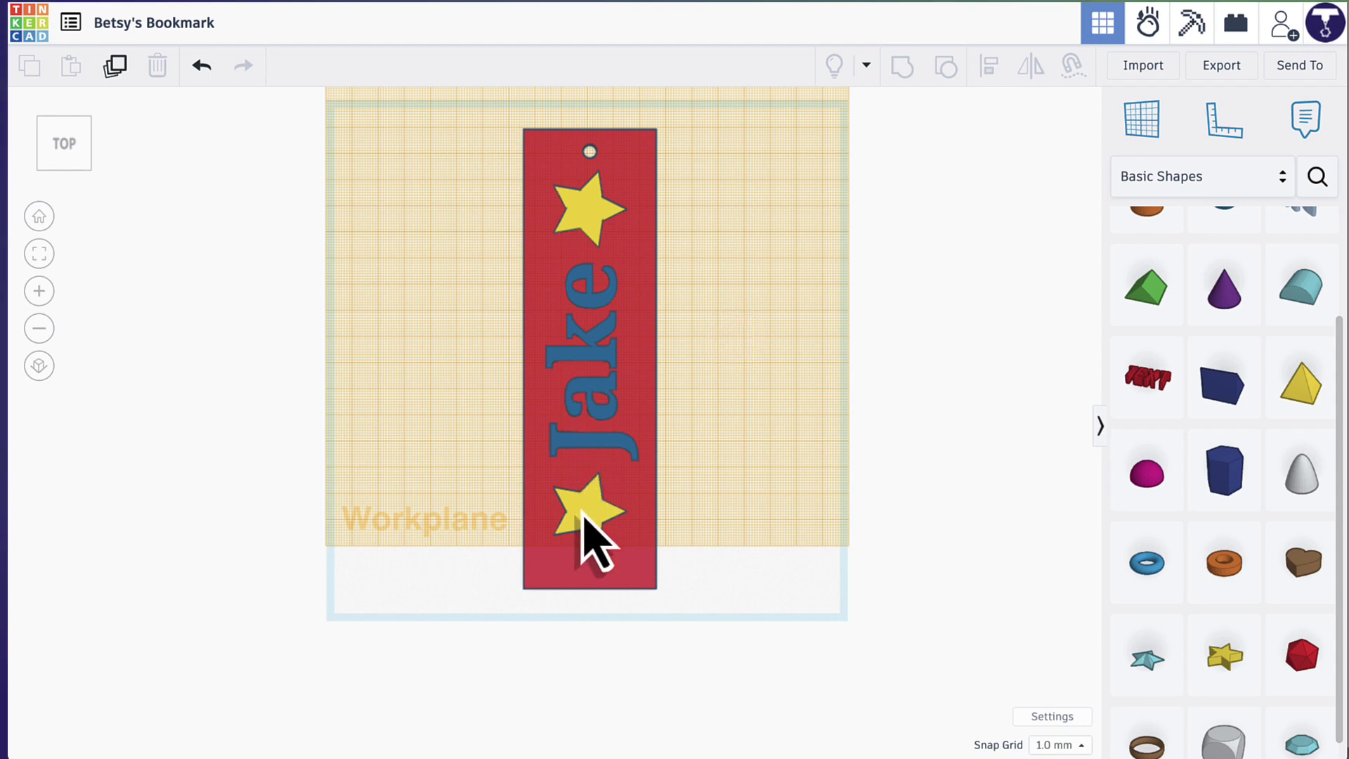
right_click_drag(431, 482, 340, 496)
scroll(574, 416, "up", 2)
scroll(331, 494, "up", 2)
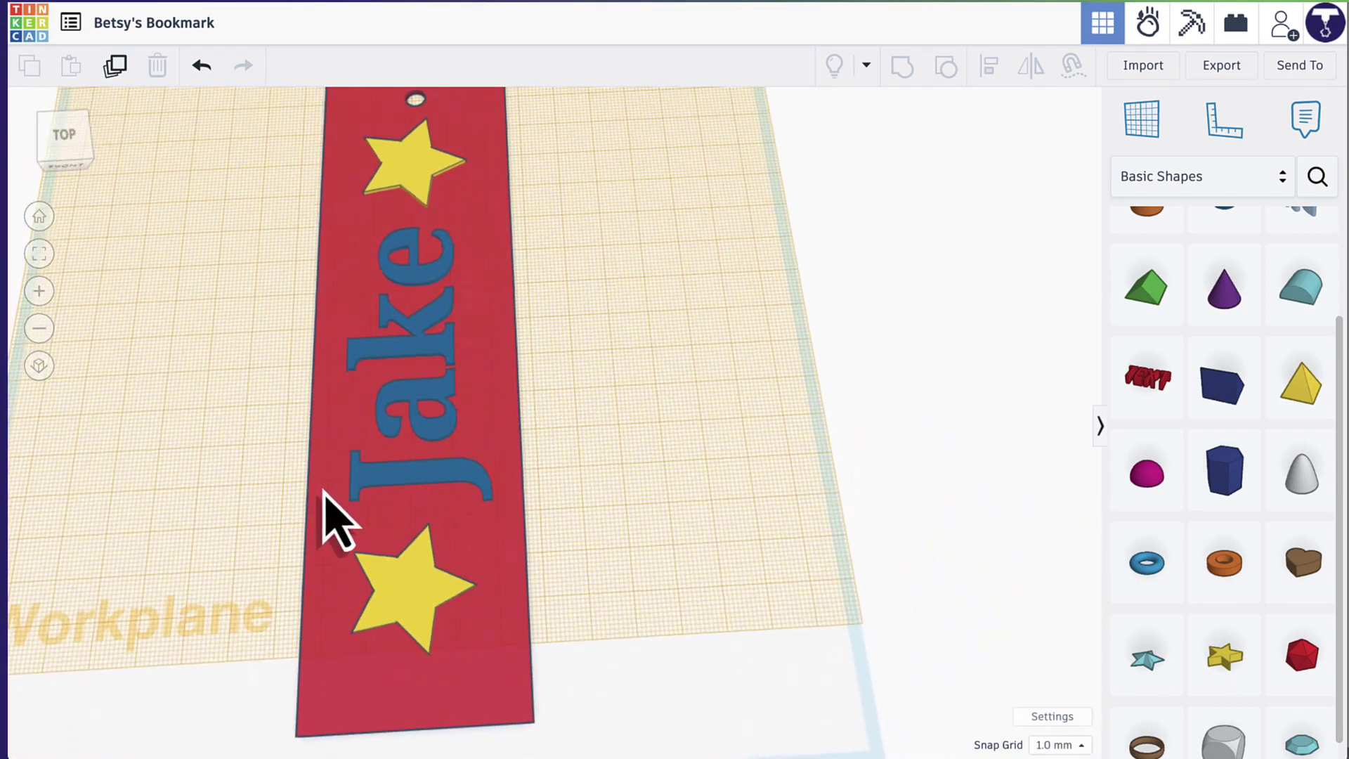
scroll(337, 505, "down", 4)
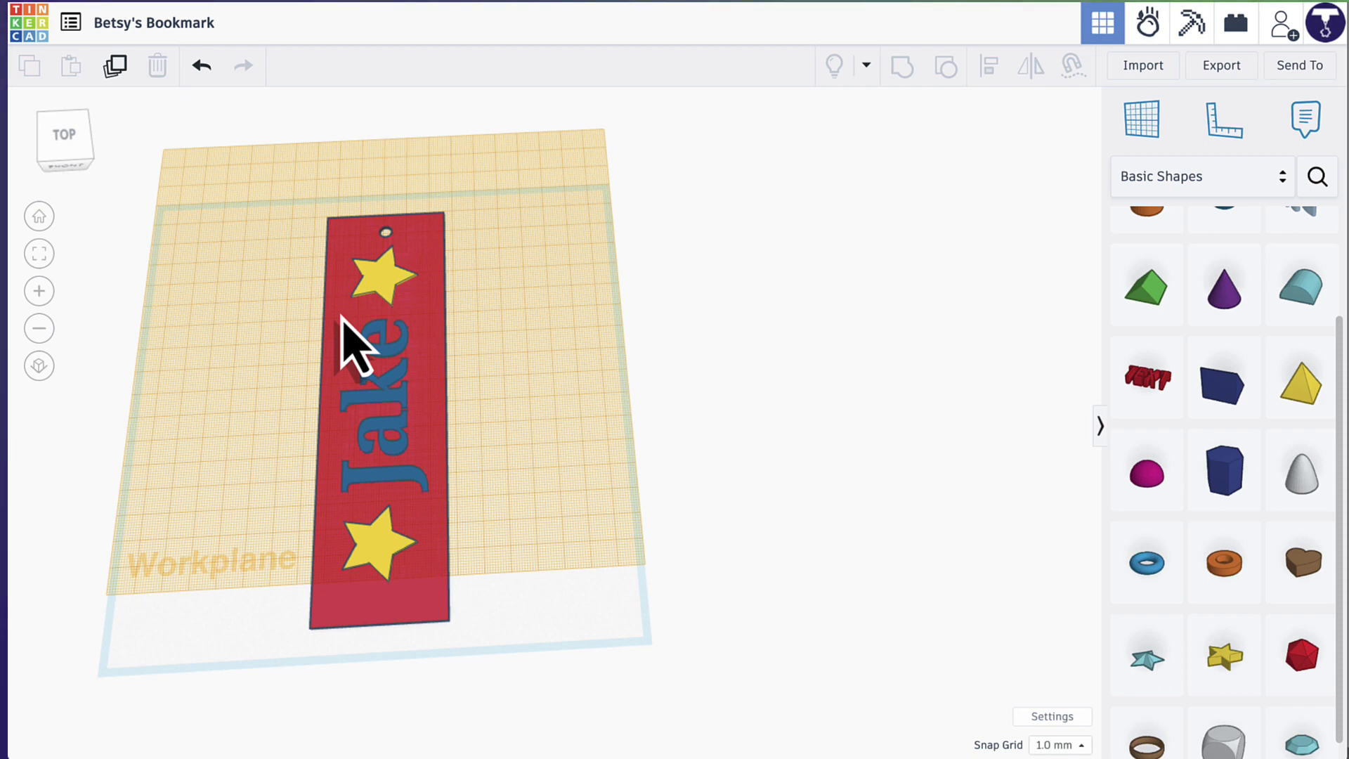
Recolour the bookmark base from the preset colours to dark blue.
left_click(343, 318)
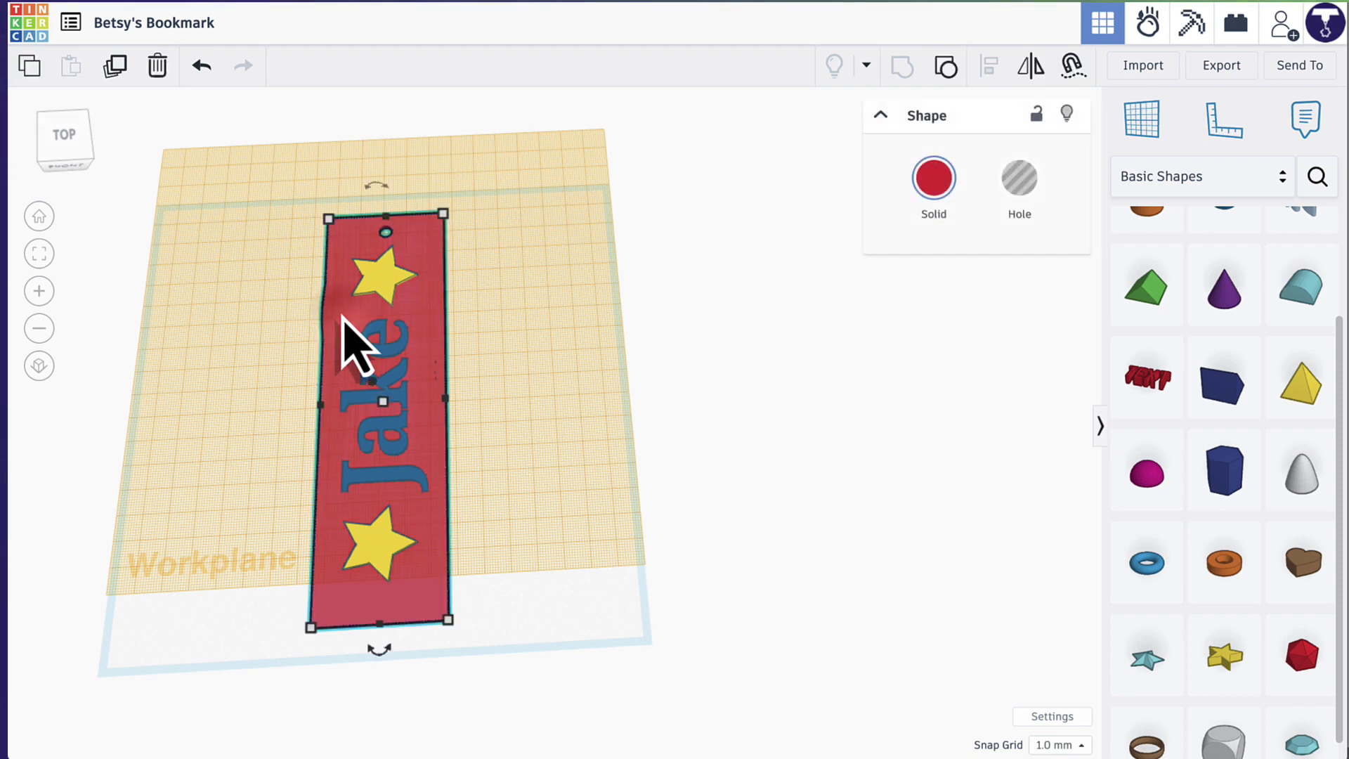
left_click(936, 197)
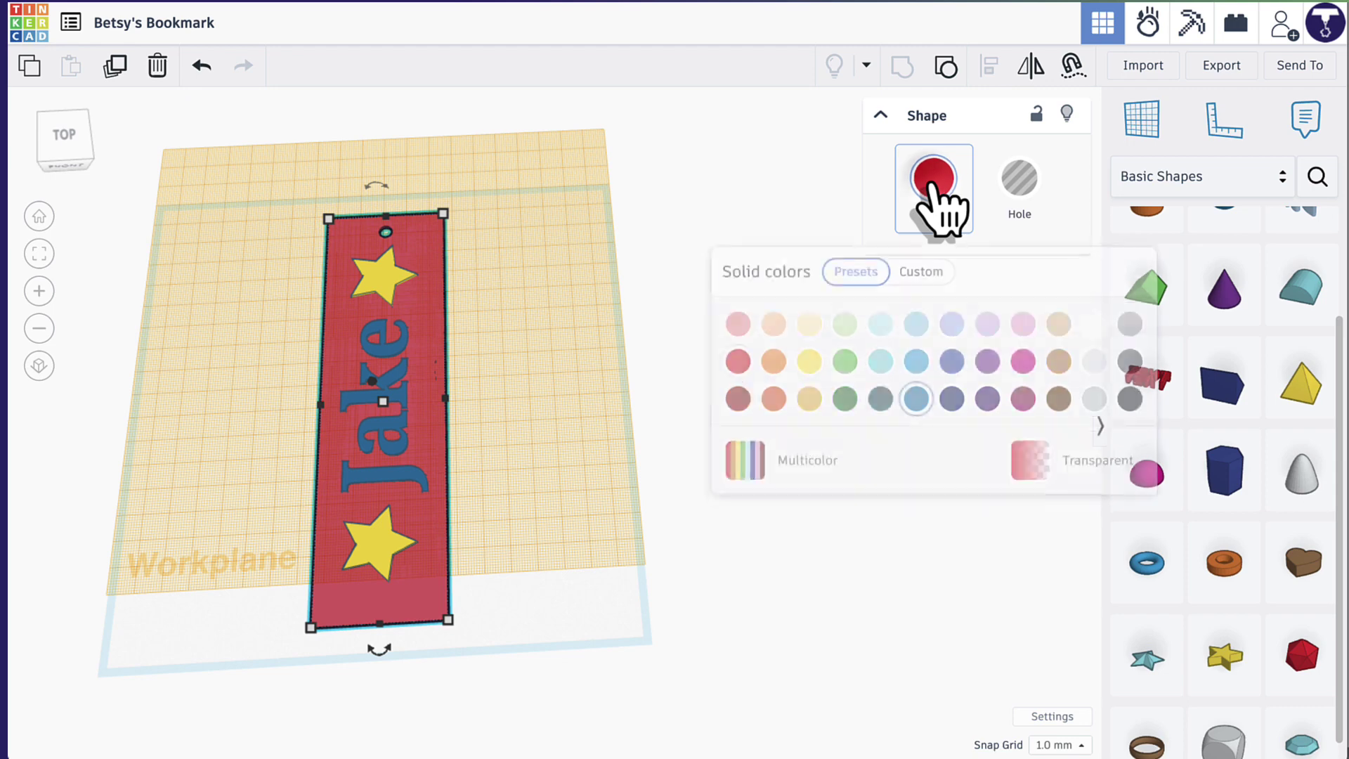
left_click(916, 403)
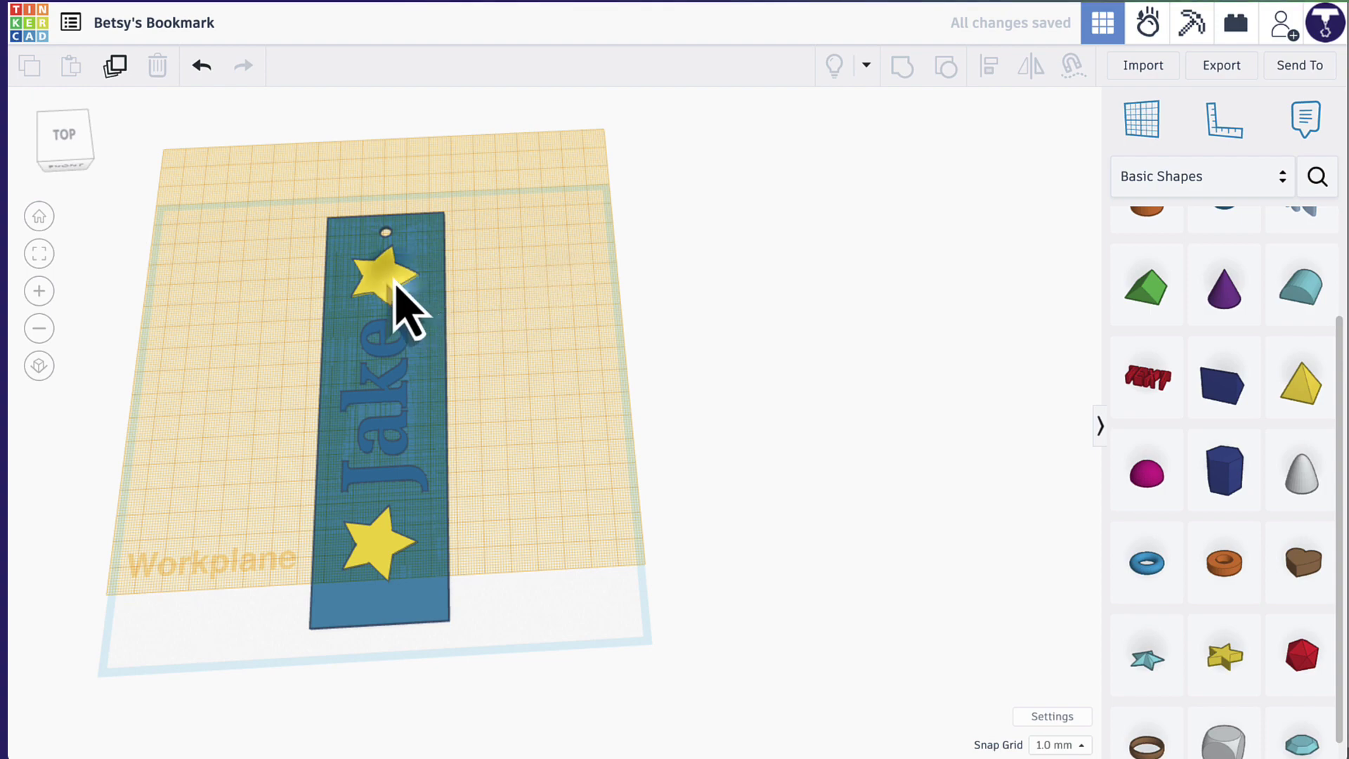
Select both stars and the name text together and recolour them white.
right_click_drag(512, 400, 413, 359)
left_click(413, 360)
scroll(397, 435, "up", 3)
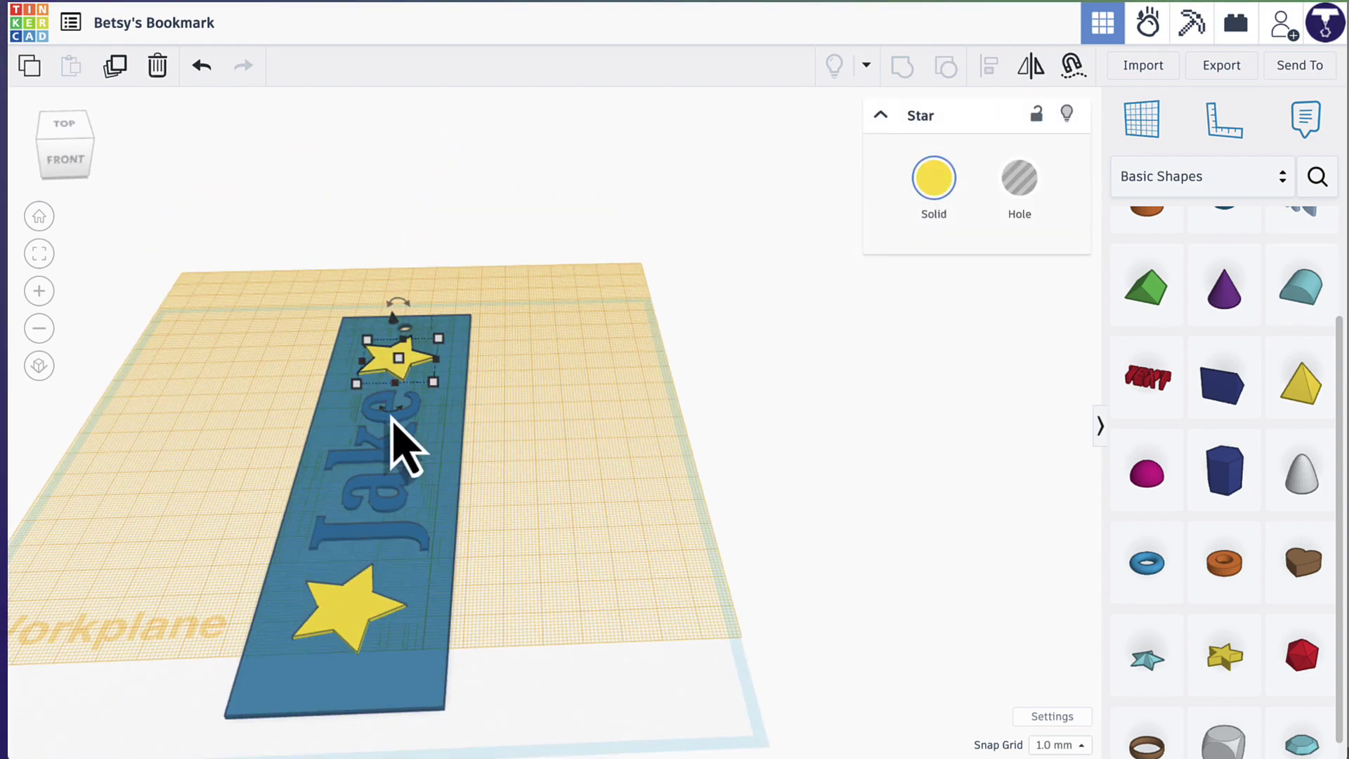
left_click(388, 495, "shift")
left_click(349, 695, "shift")
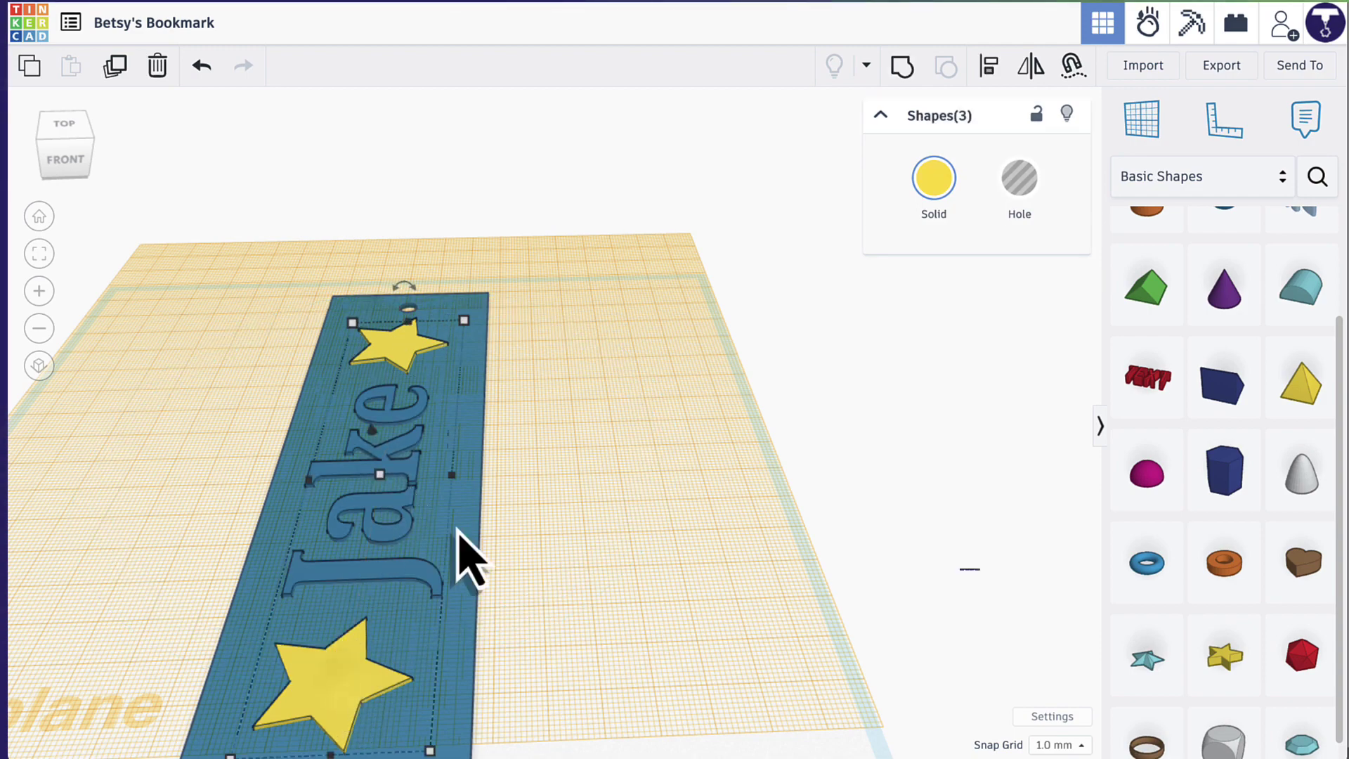
left_click(938, 186)
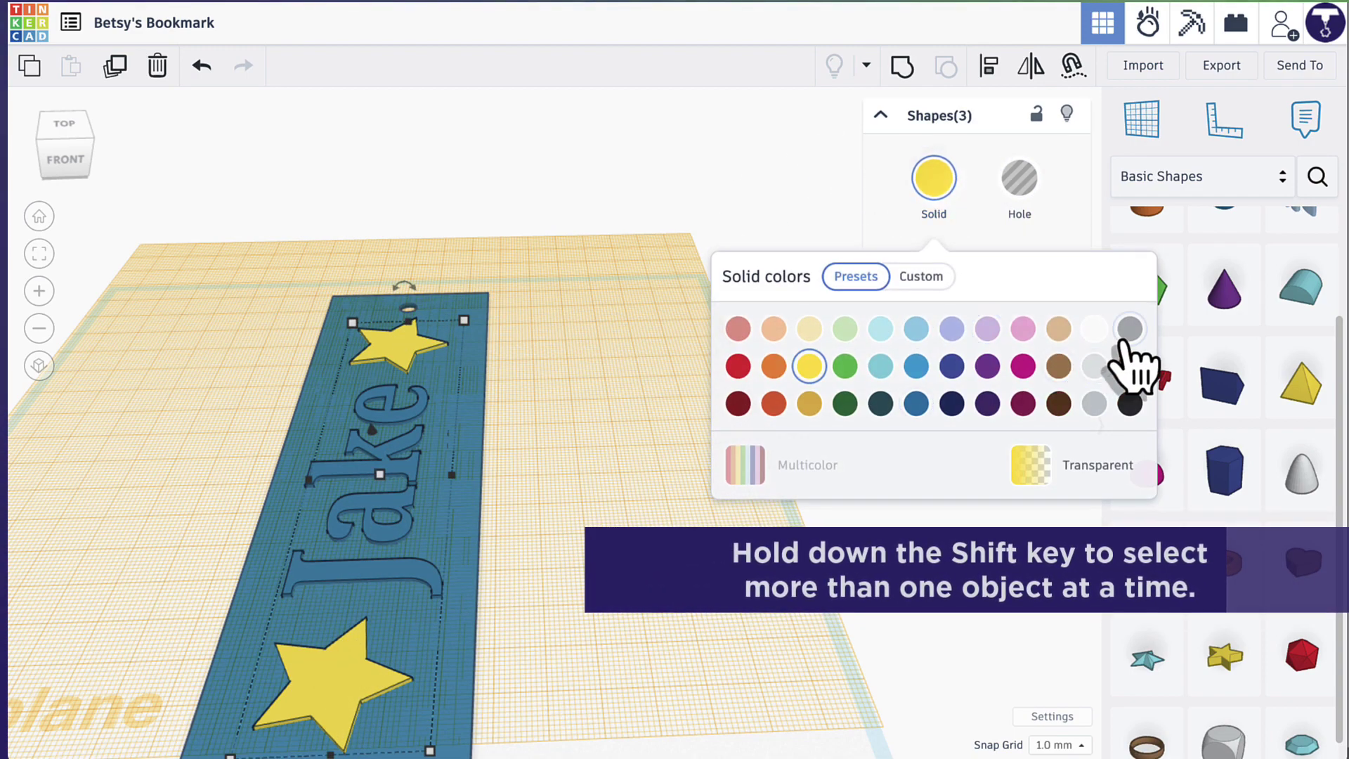
left_click(1093, 328)
scroll(643, 442, "down", 2)
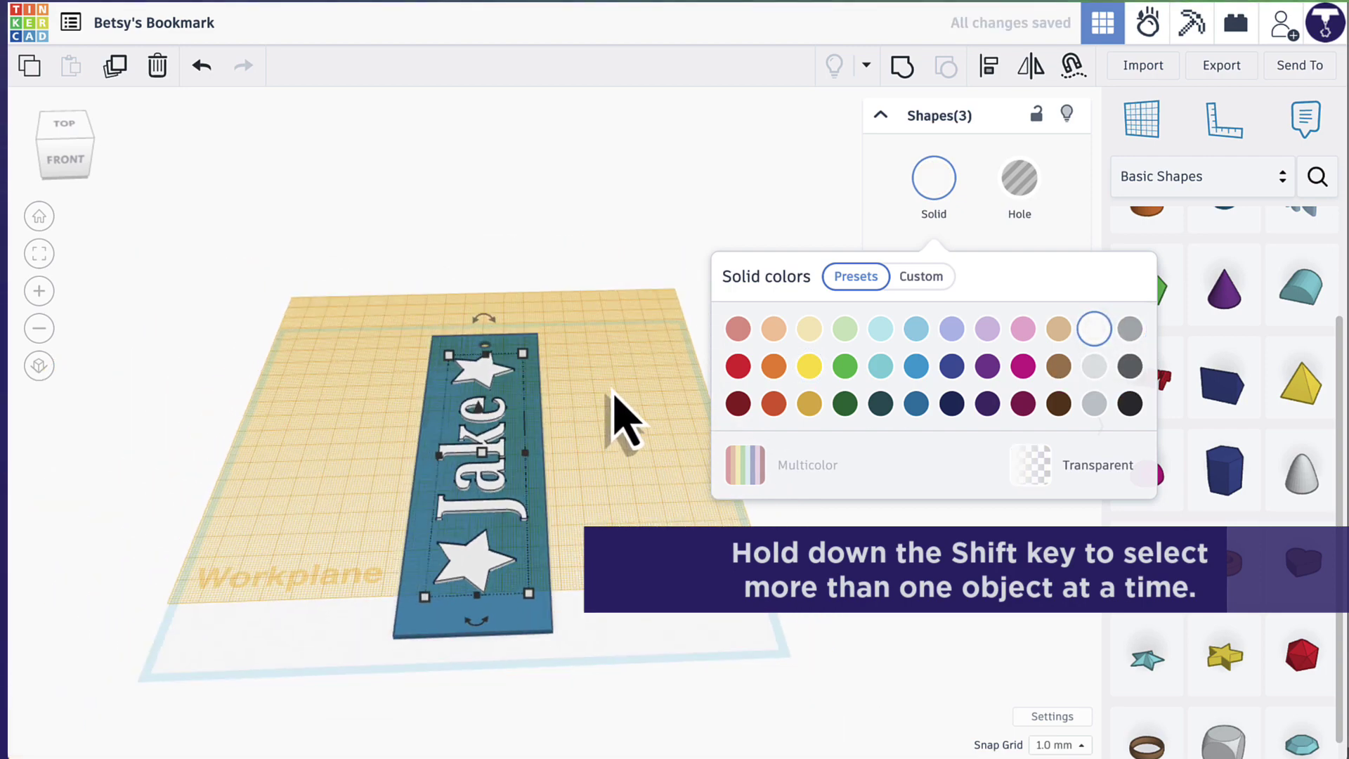
left_click(617, 442)
right_click_drag(617, 443, 597, 478)
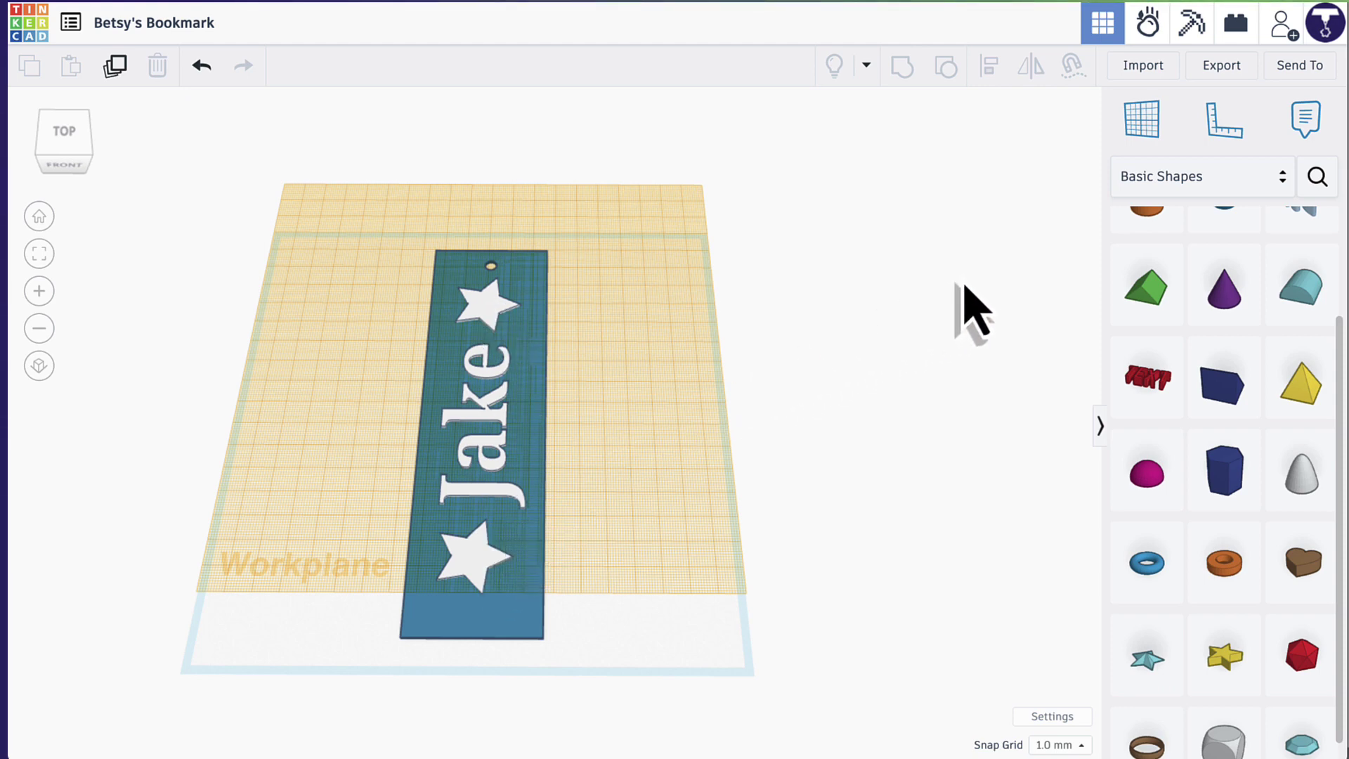
Reset the workplane from the bookmark's surface to the default base grid.
left_click(1143, 125)
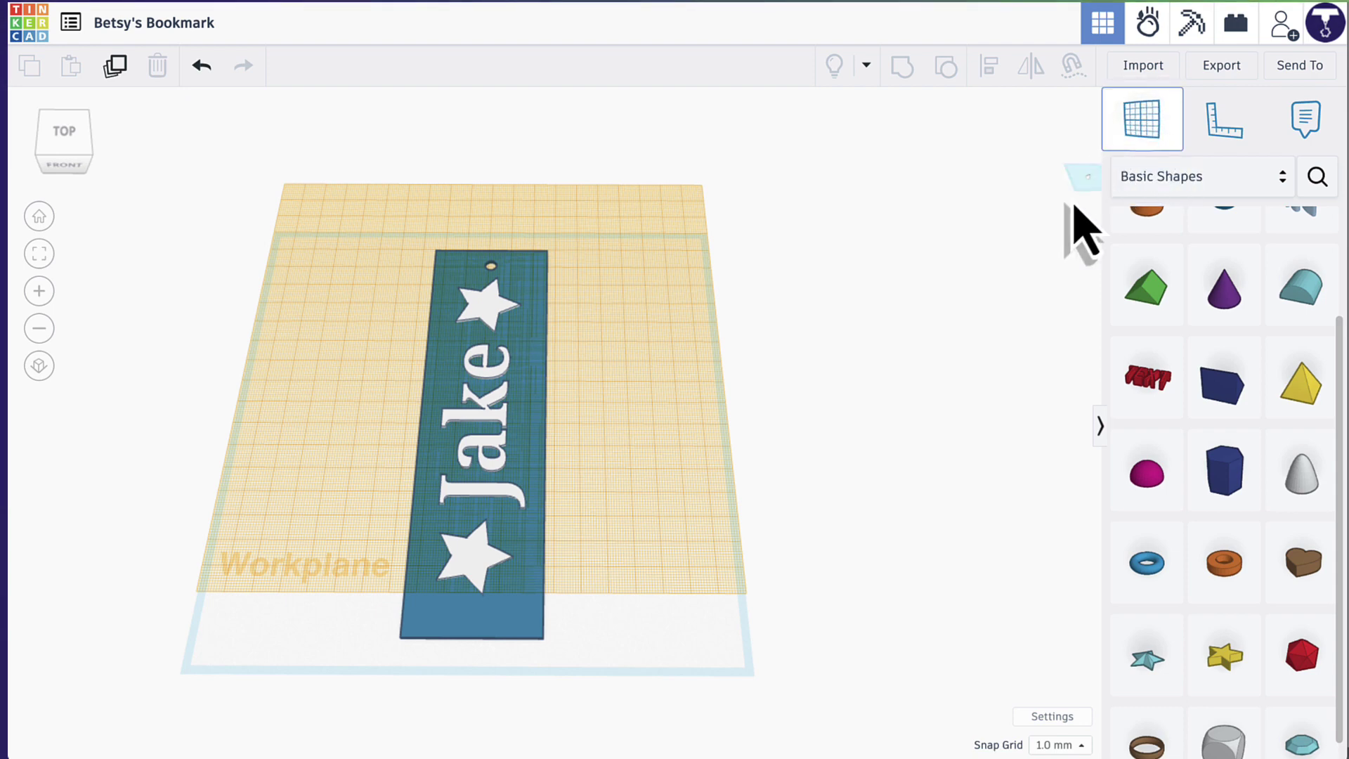
left_click(682, 421)
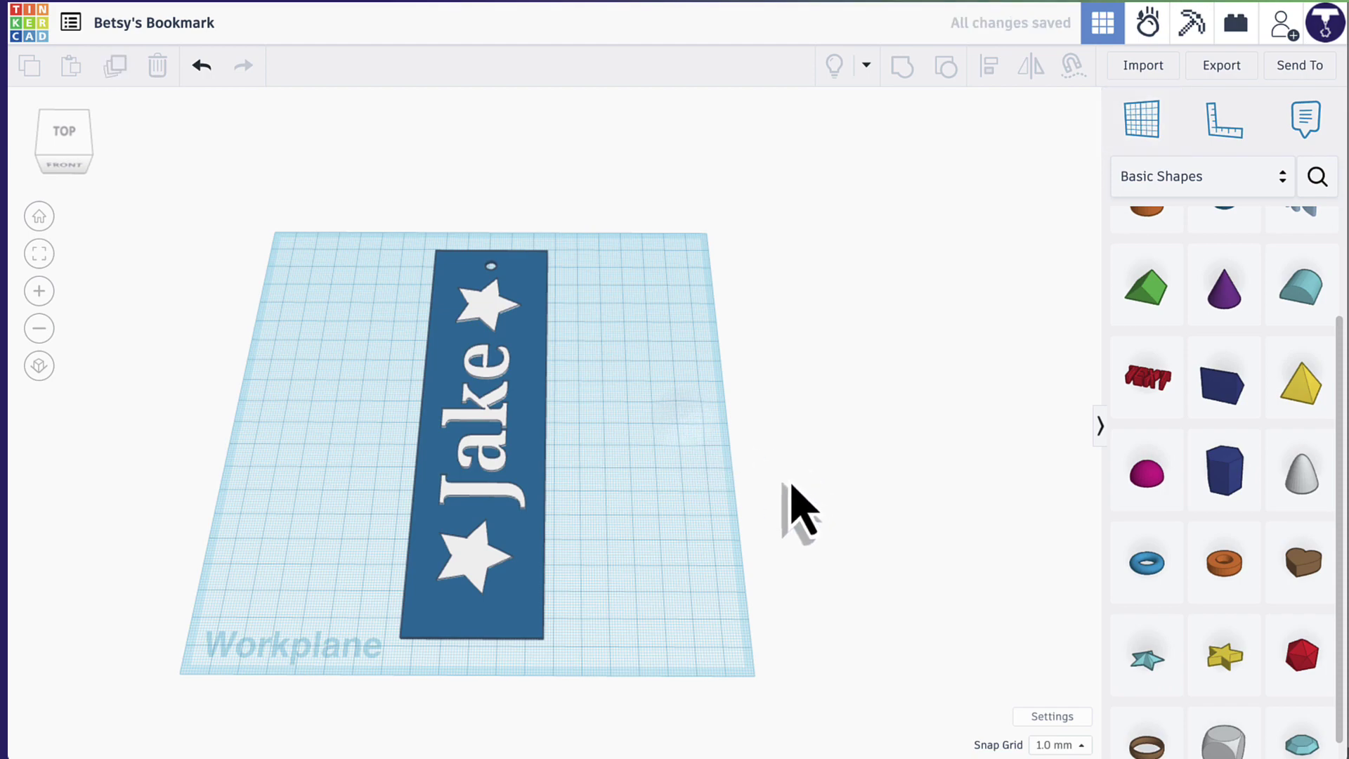
mouse_move(789, 477)
right_mouse_down()
mouse_move(819, 288)
mouse_move(797, 492)
mouse_move(765, 460)
mouse_move(674, 452)
mouse_move(744, 452)
mouse_move(816, 476)
mouse_move(828, 496)
mouse_move(815, 473)
right_mouse_up()
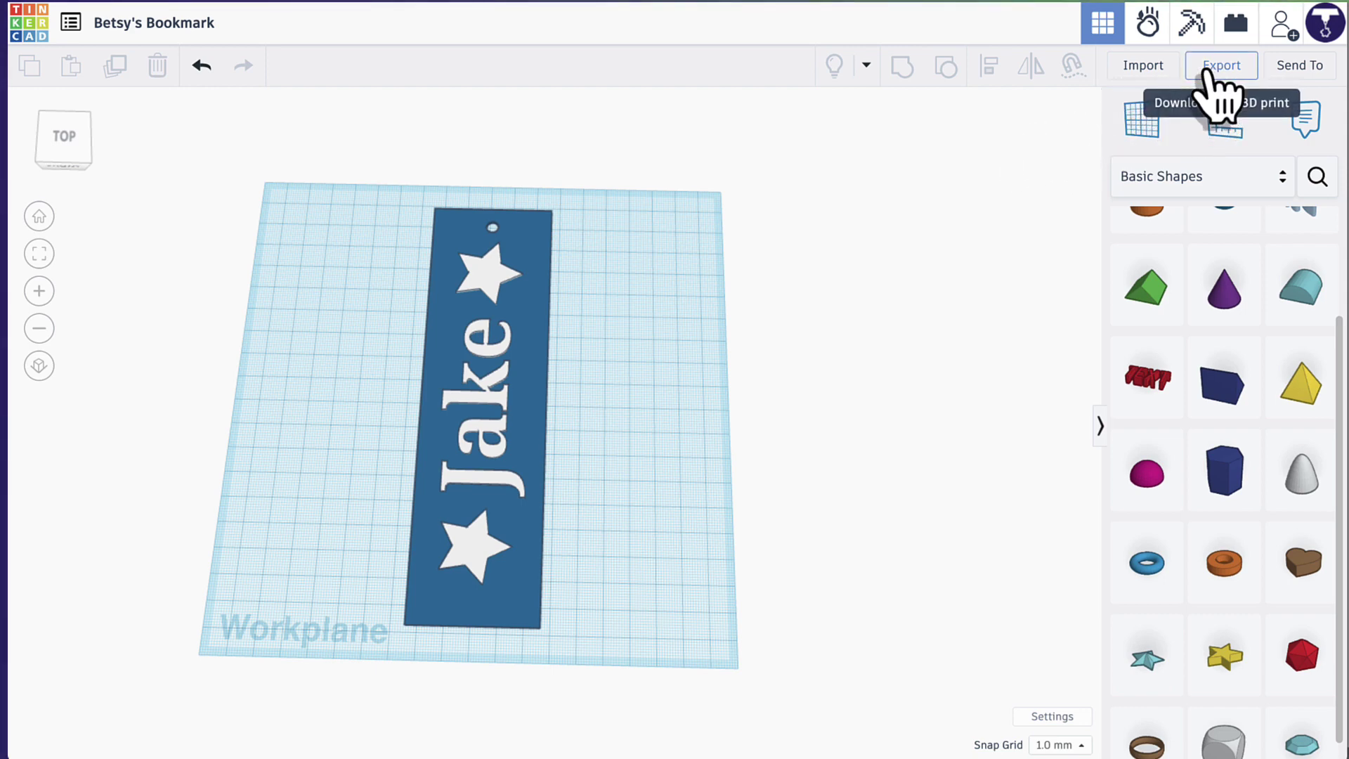
Export everything in the design as an STL file and save it in the Downloads folder under the suggested name.
left_click(1220, 90)
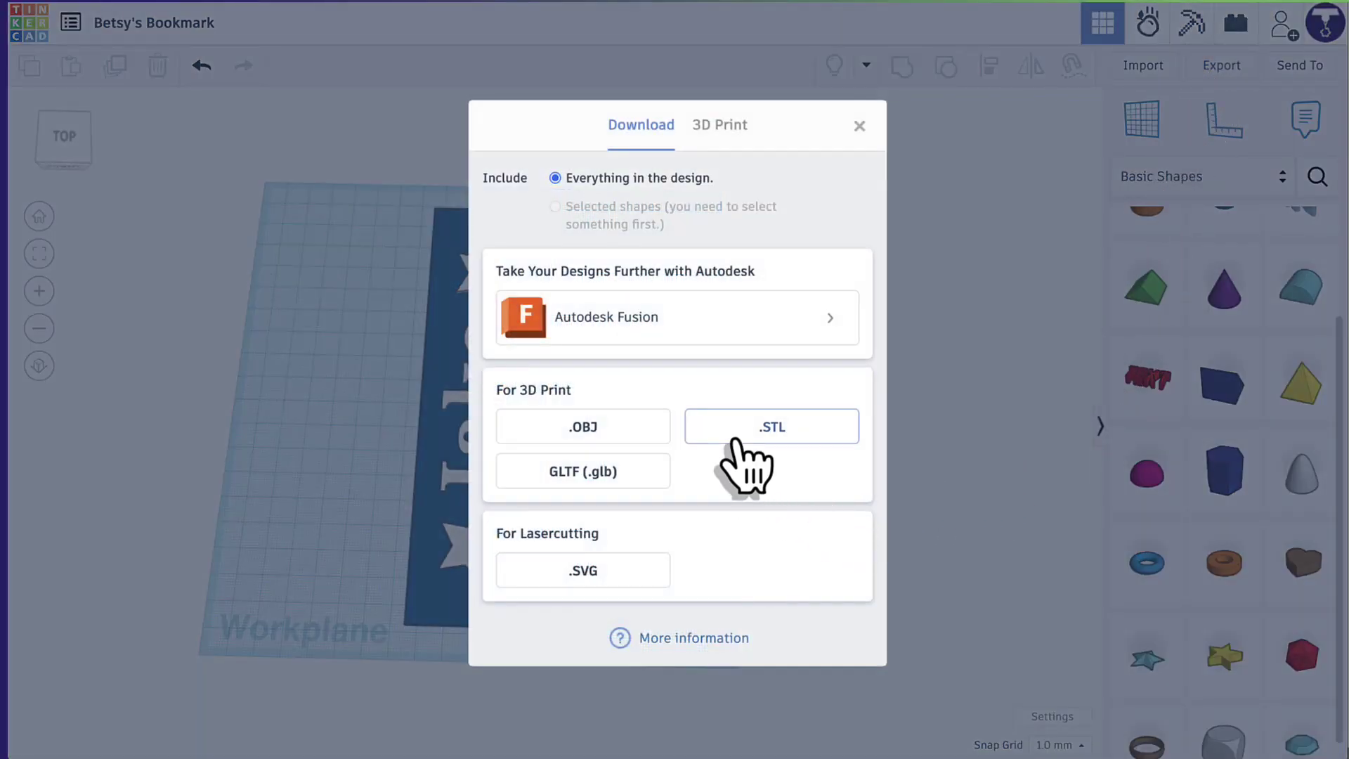
left_click(764, 435)
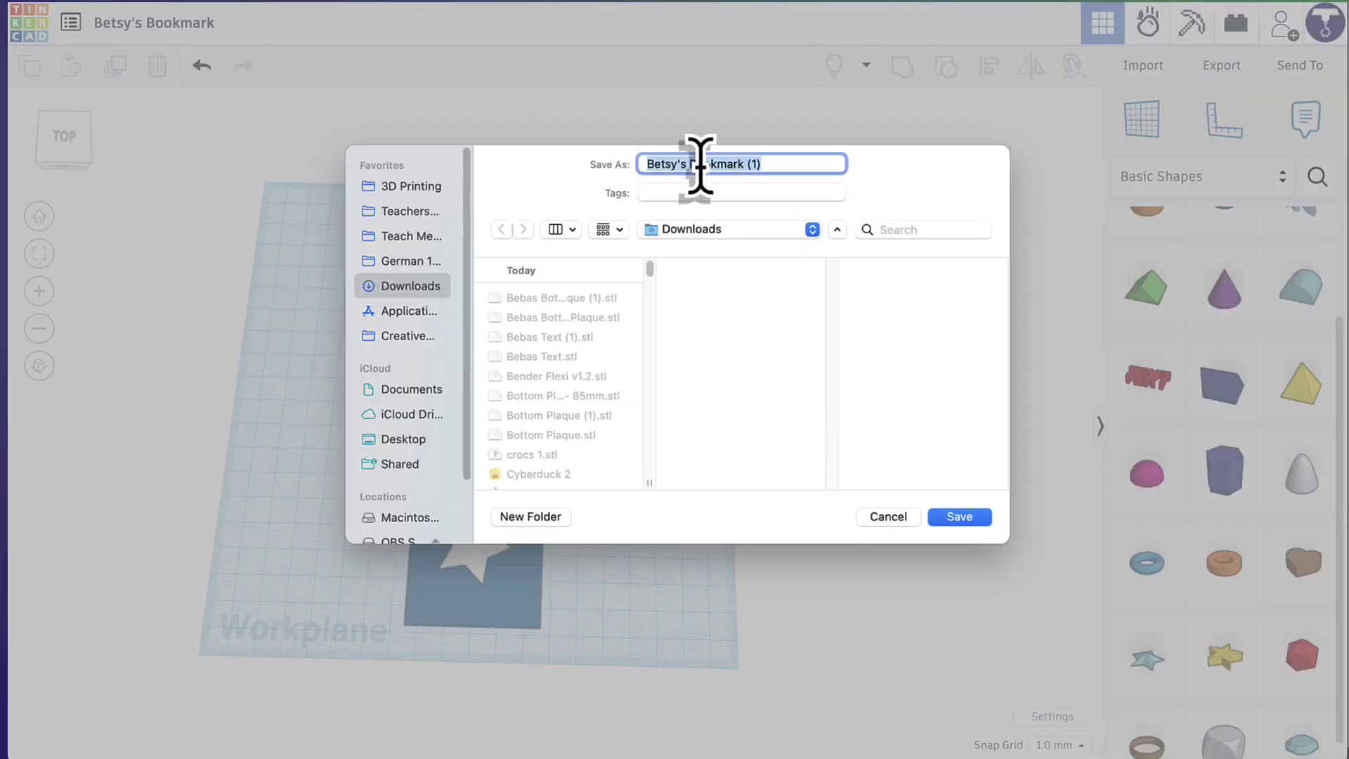
left_click(961, 519)
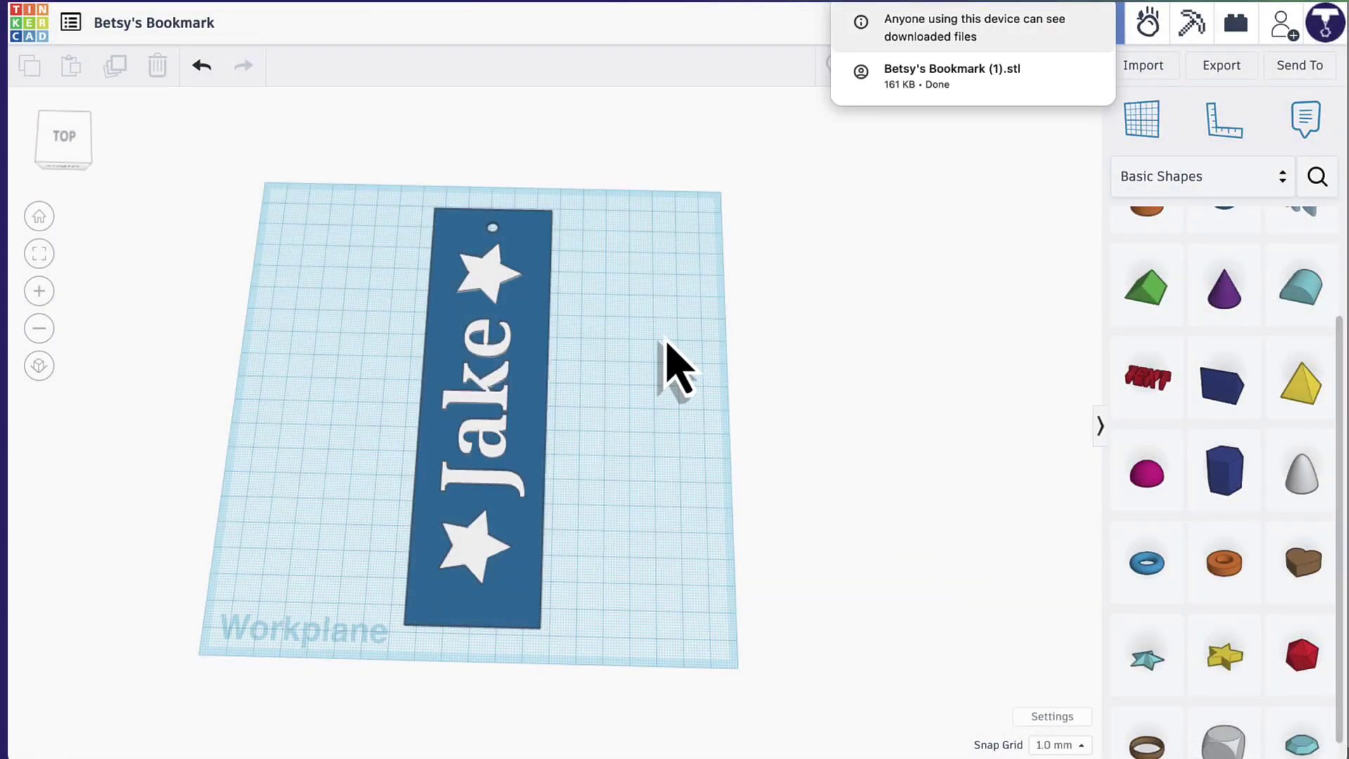
left_click(728, 261)
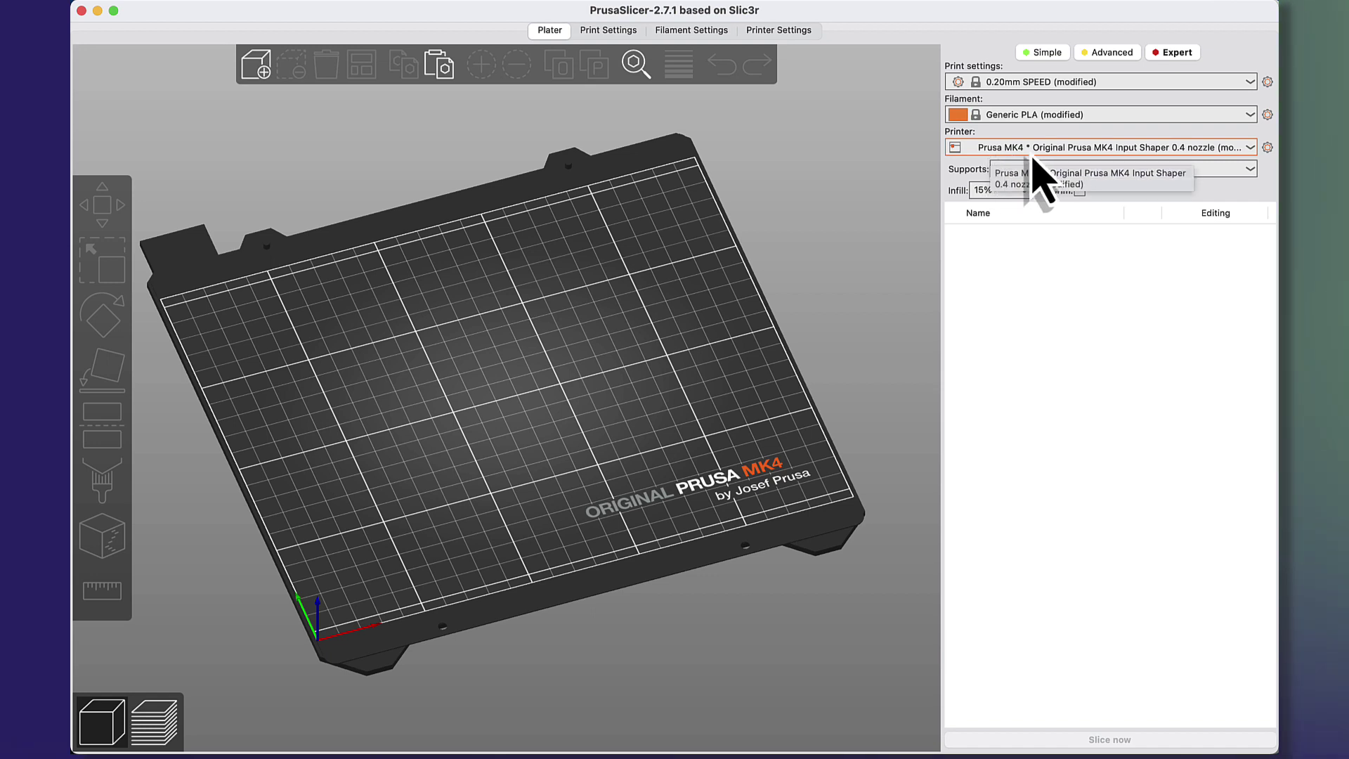
In PrusaSlicer, choose the physical printer Prusa MK4 with the Original Prusa MK4 Input Shaper 0.4 nozzle preset.
left_click(1020, 149)
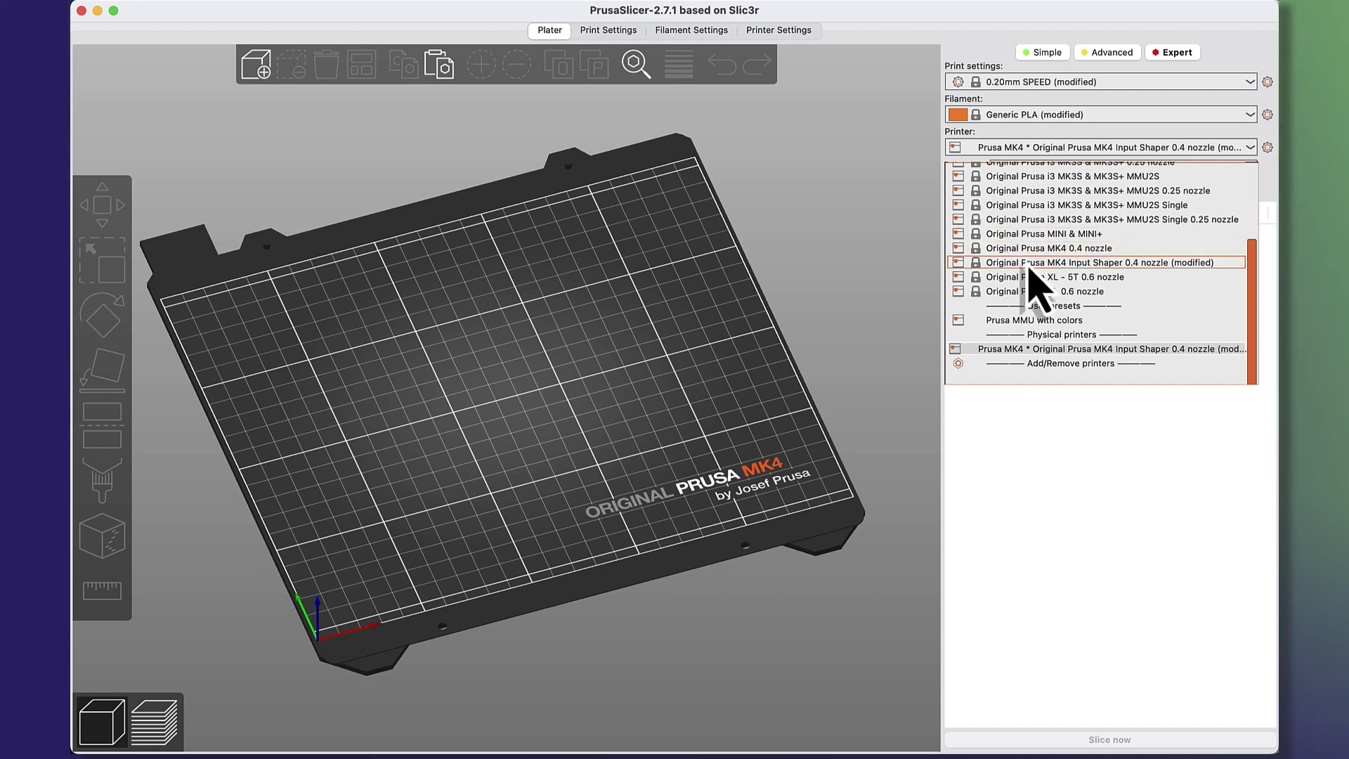
left_click(1025, 349)
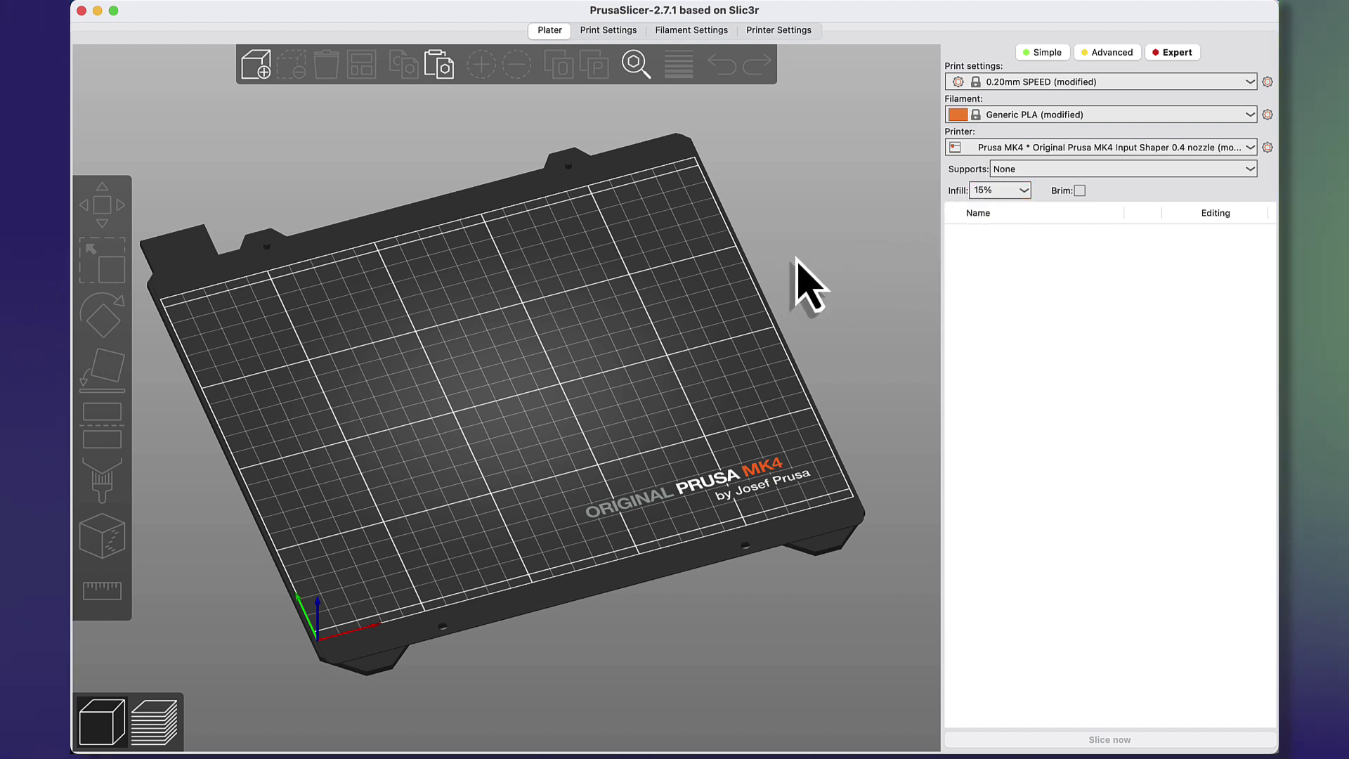
Import the exported bookmark STL from the Downloads folder onto the print bed.
left_click(253, 74)
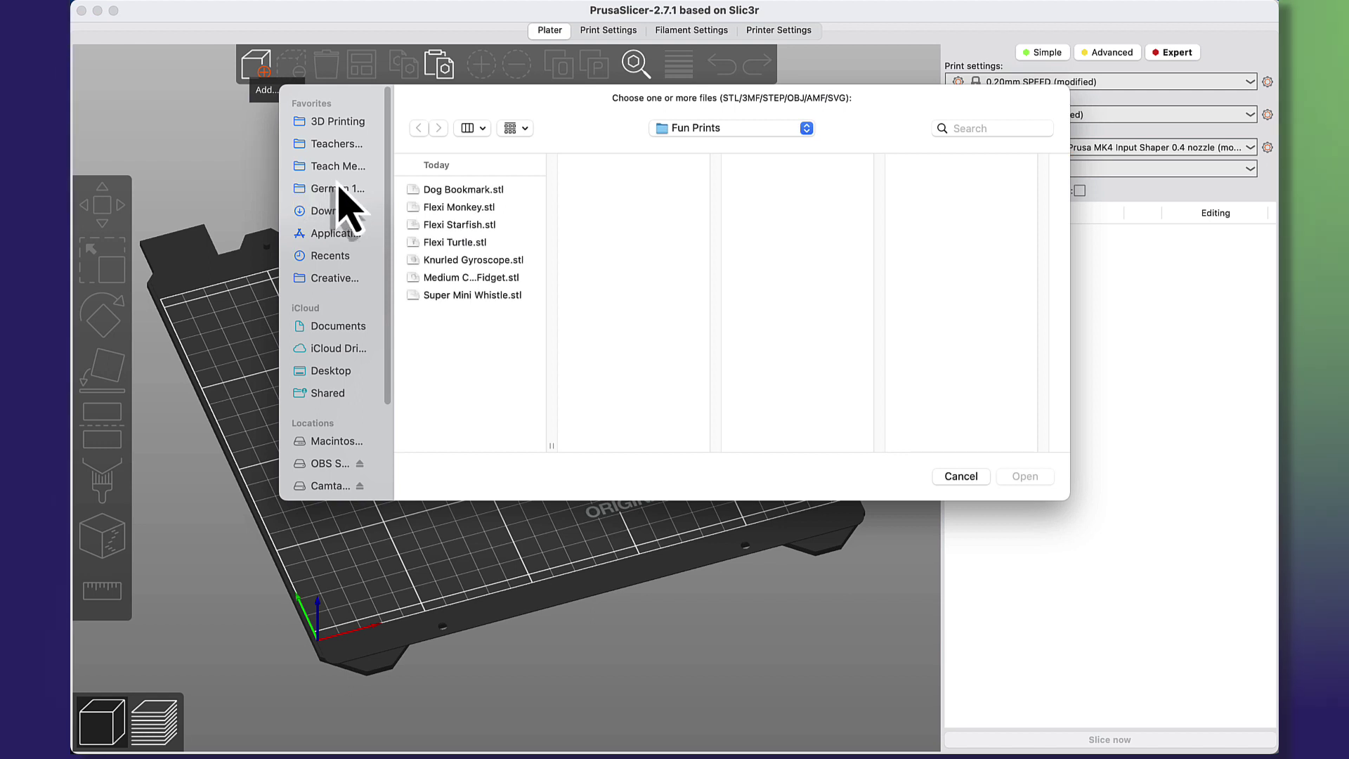
left_click(340, 213)
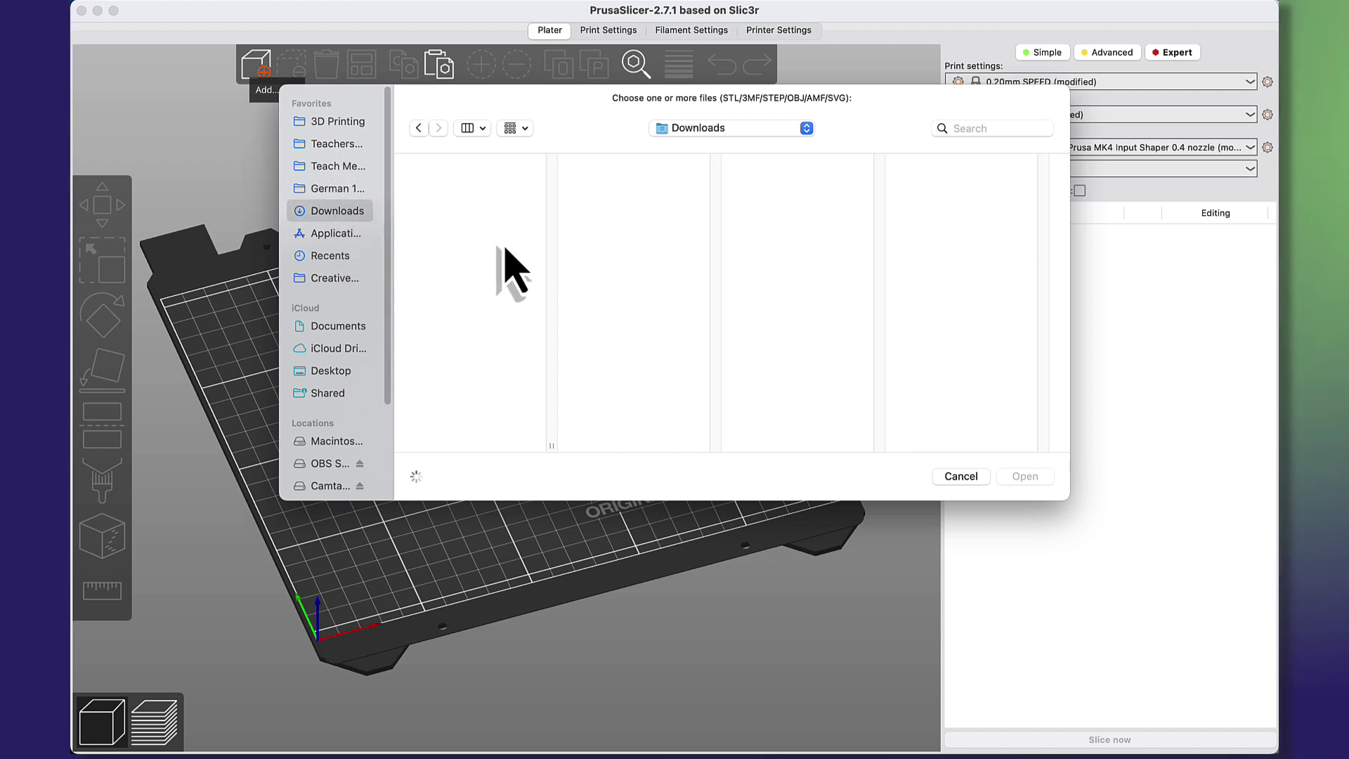
scroll(507, 341, "down", 3)
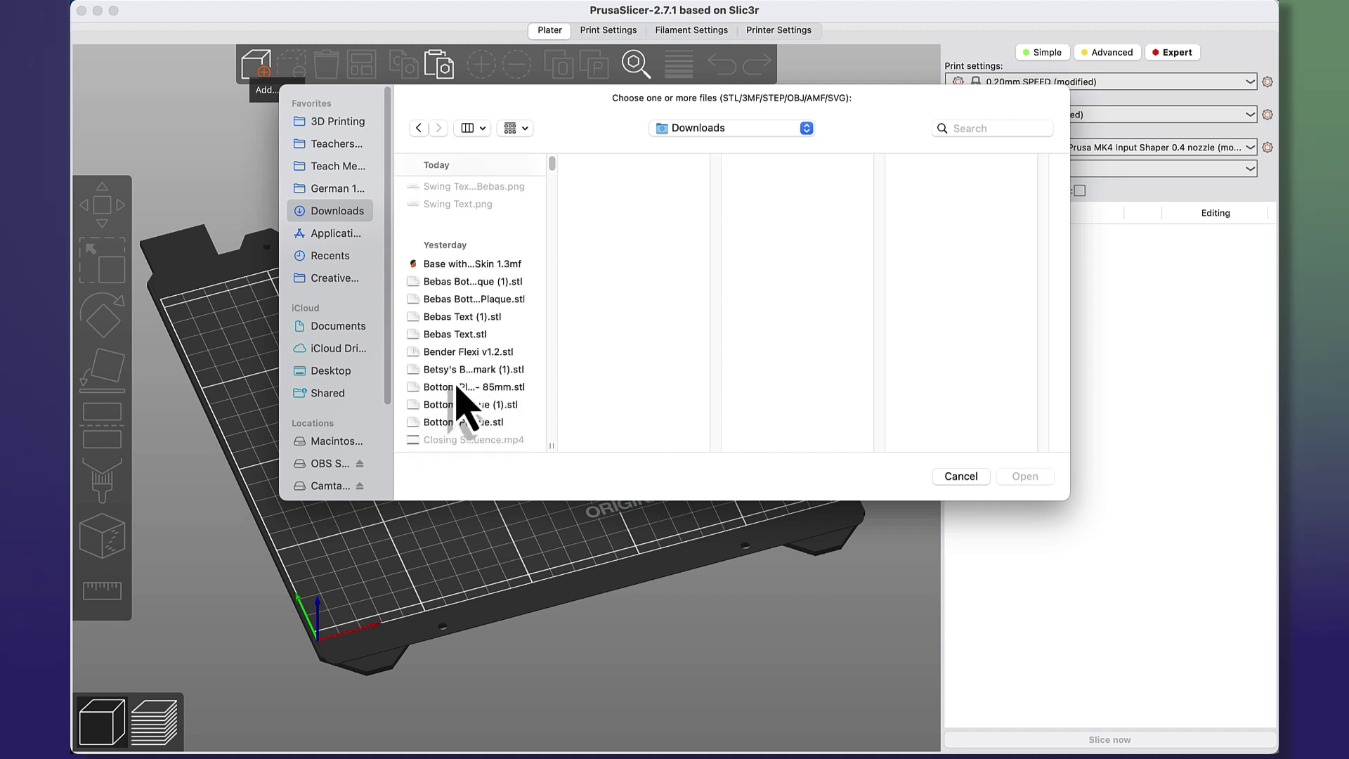
left_click(465, 369)
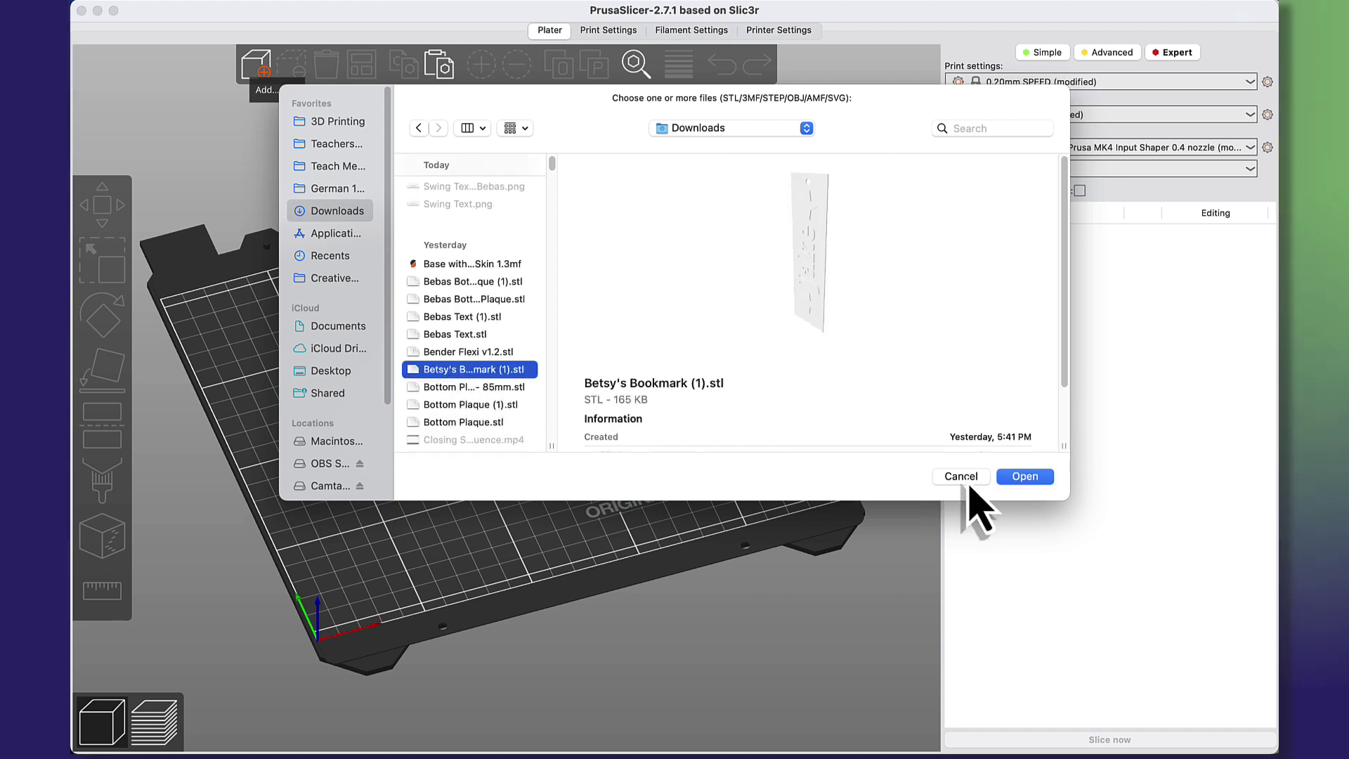
left_click(1025, 478)
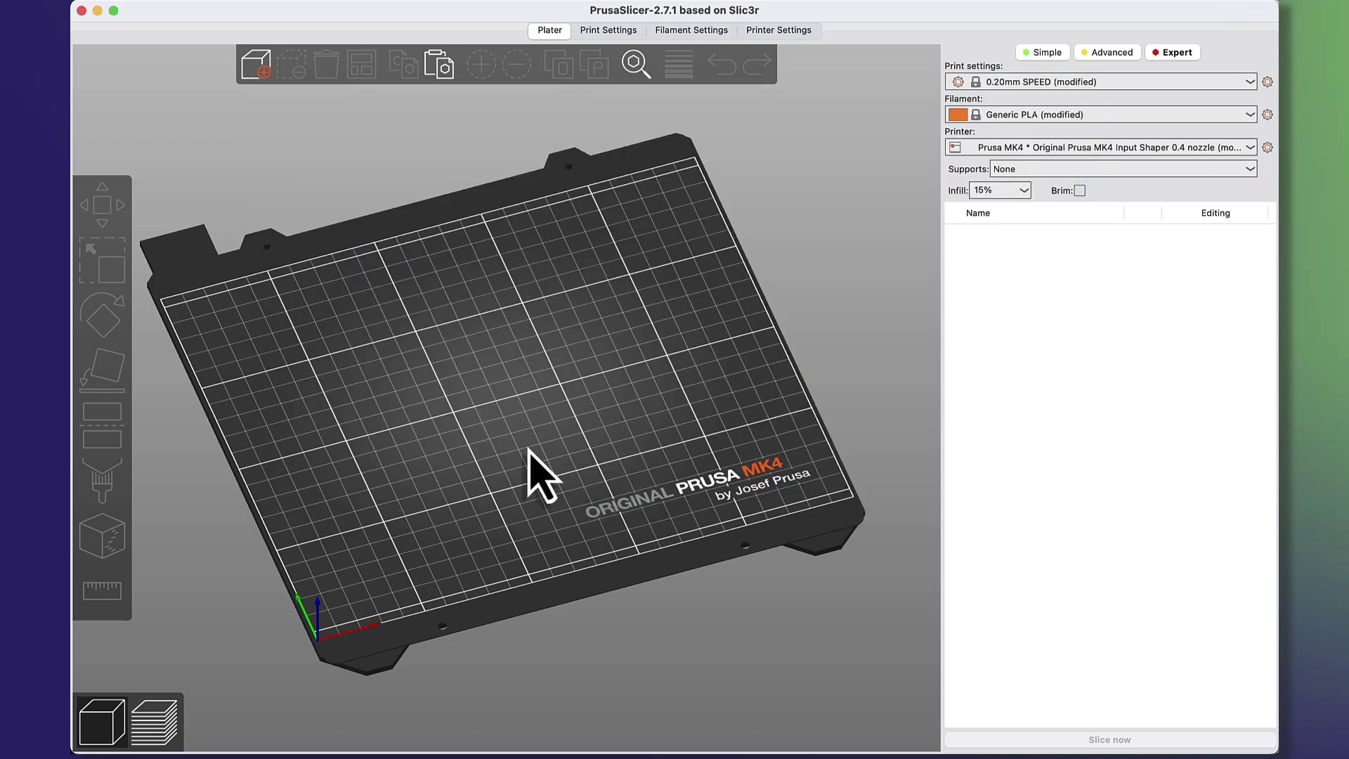
left_click_drag(686, 421, 667, 464)
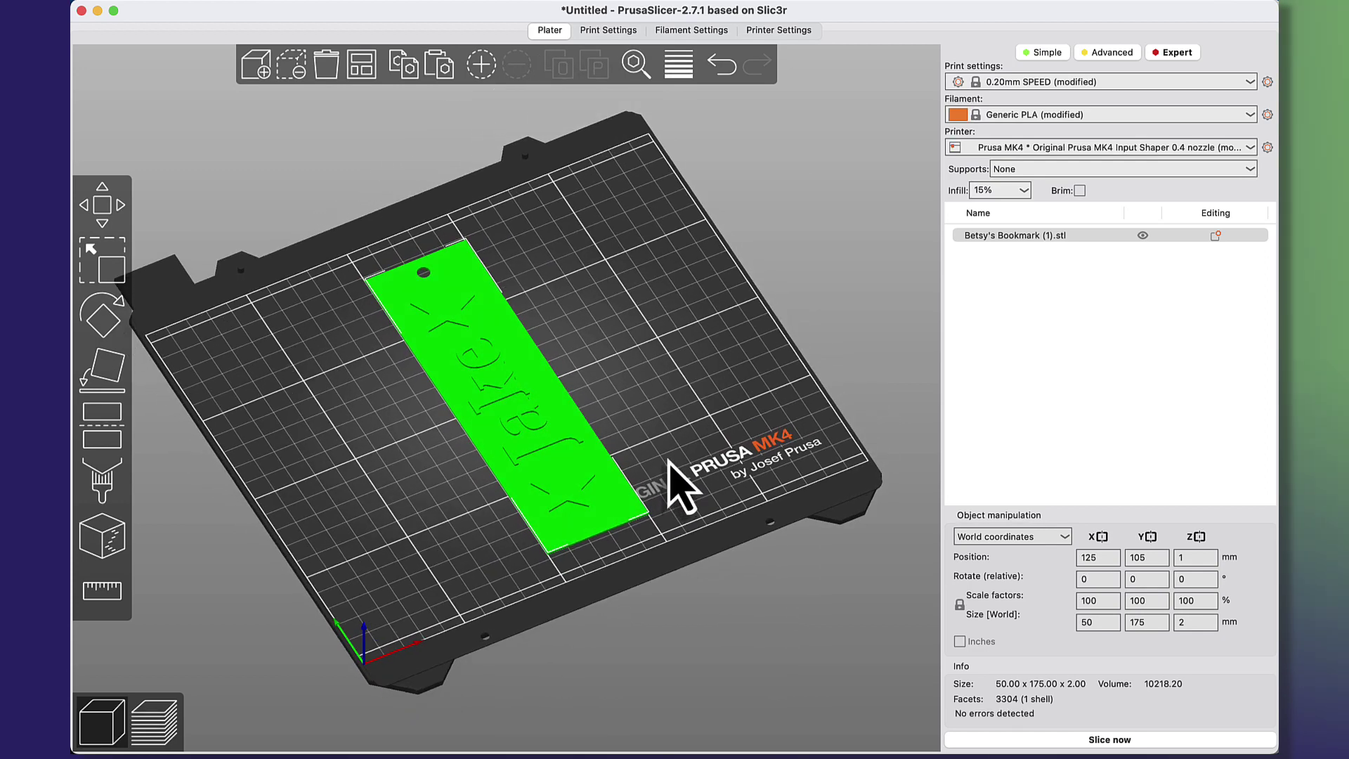
Slice the bookmark and add a colour change at the 1.20 mm layer, where the name and stars begin.
left_click(1061, 738)
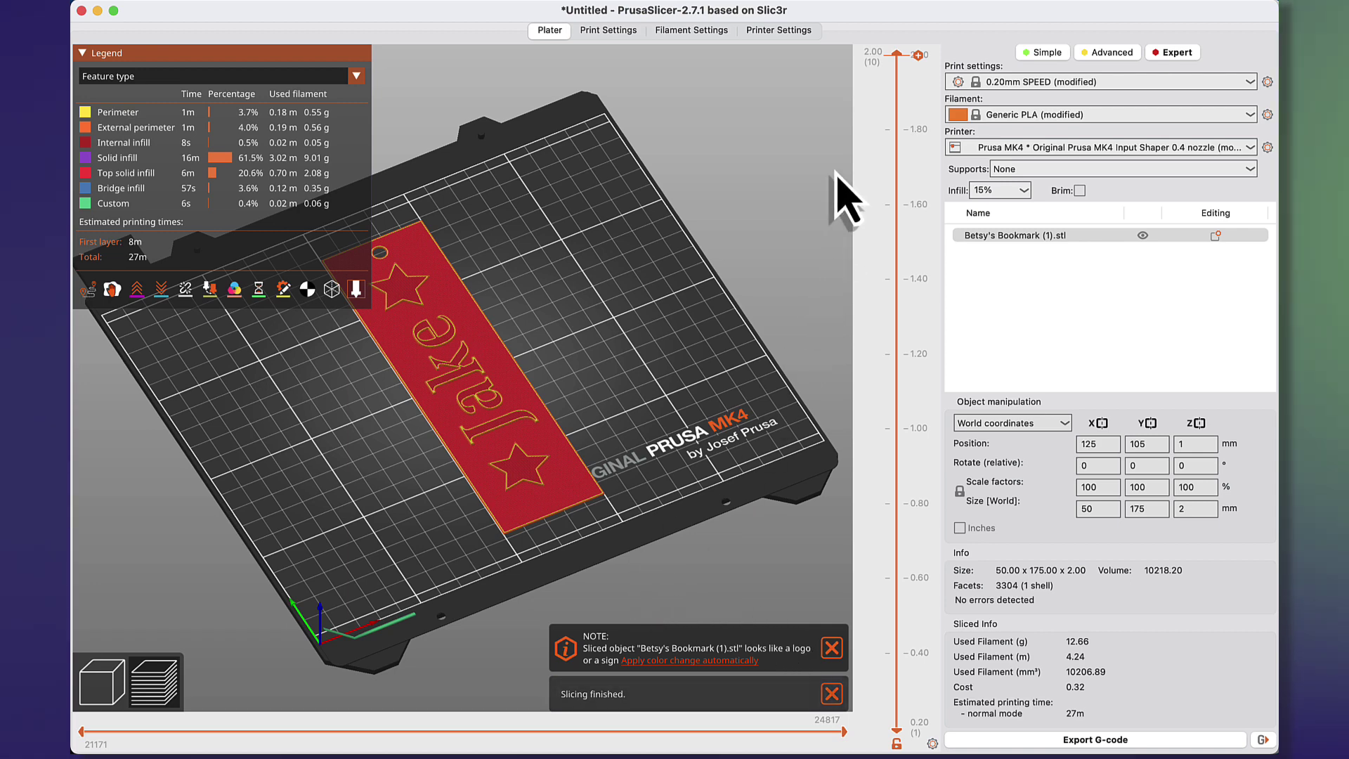
mouse_move(897, 54)
left_mouse_down()
mouse_move(914, 713)
mouse_move(897, 550)
mouse_move(908, 49)
left_mouse_up()
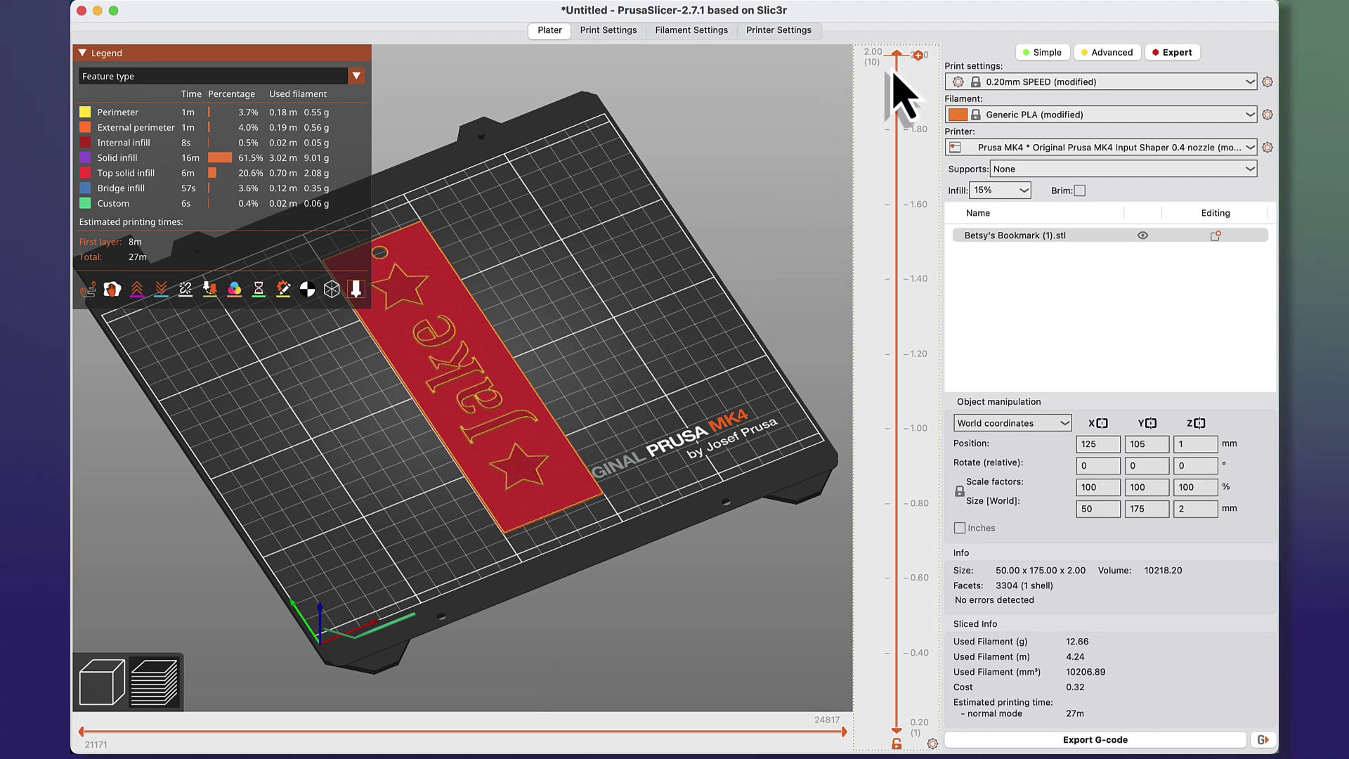
left_click_drag(901, 61, 912, 356)
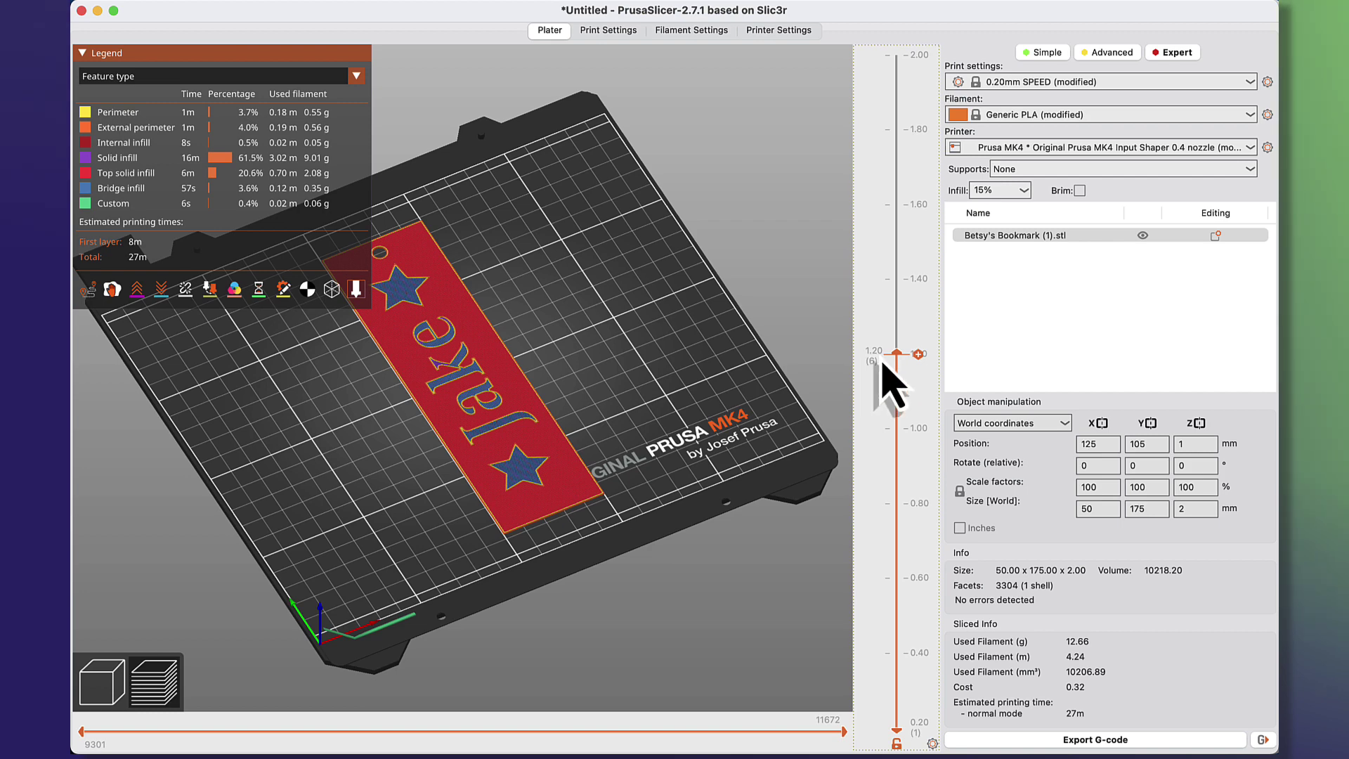
left_click(919, 355)
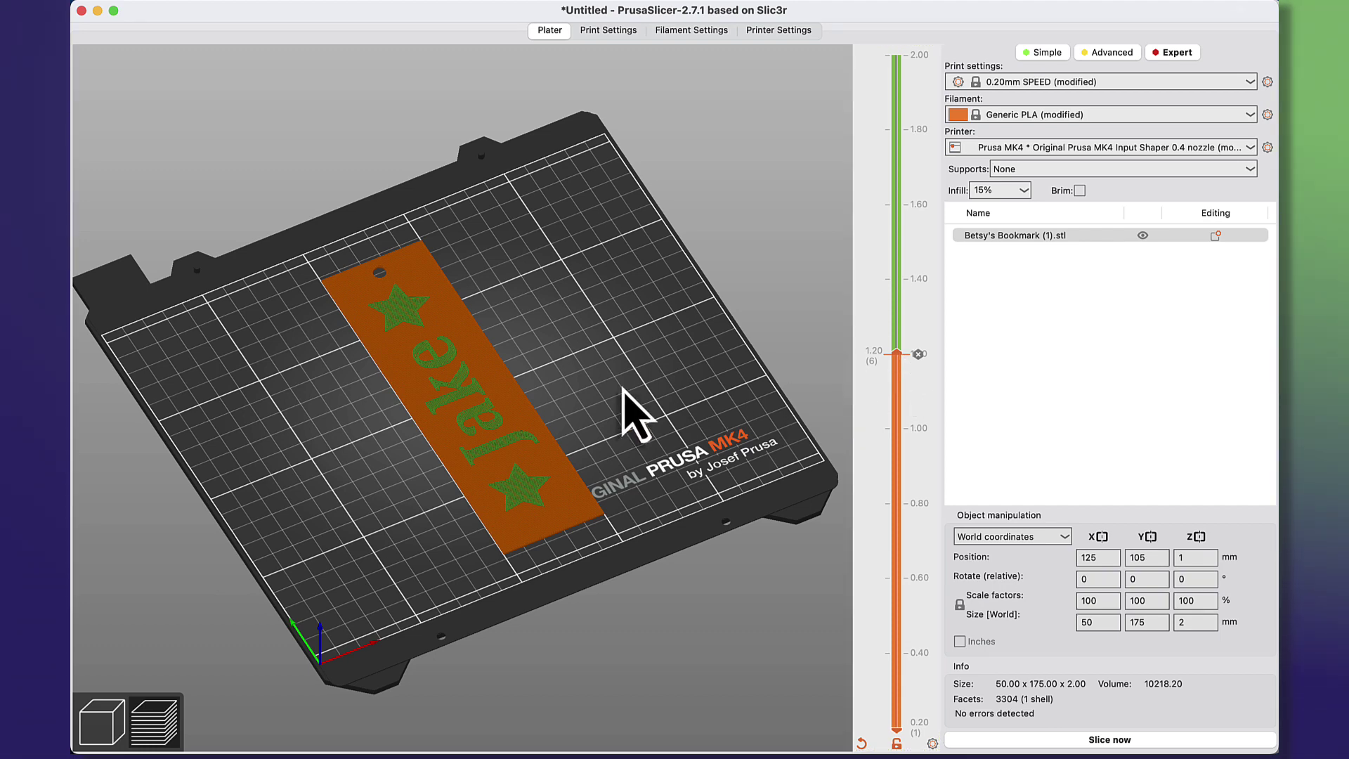
Restore the layer preview to the full 2.00 mm height and slice the bookmark again with the colour change.
left_click_drag(905, 360, 888, 98)
mouse_move(731, 372)
left_mouse_down()
mouse_move(723, 346)
mouse_move(732, 385)
left_mouse_up()
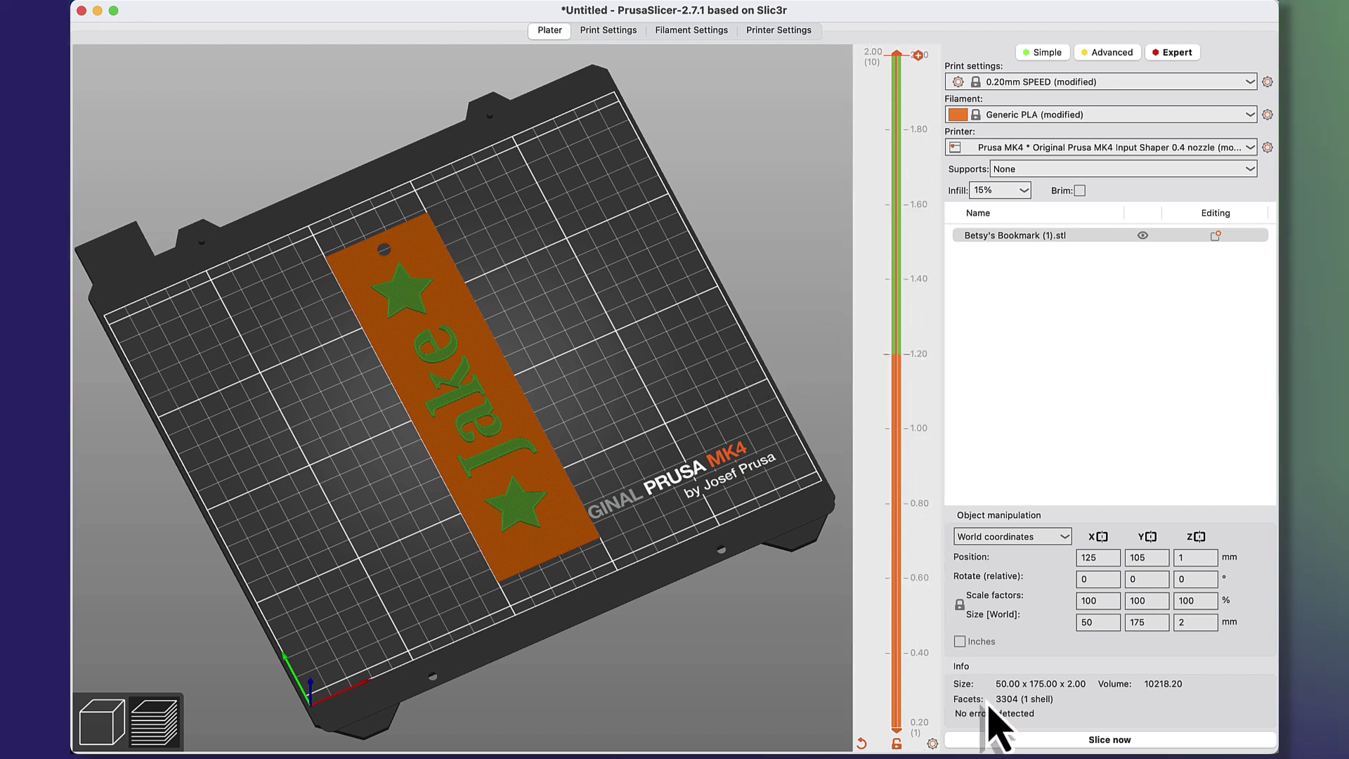
left_click(1040, 743)
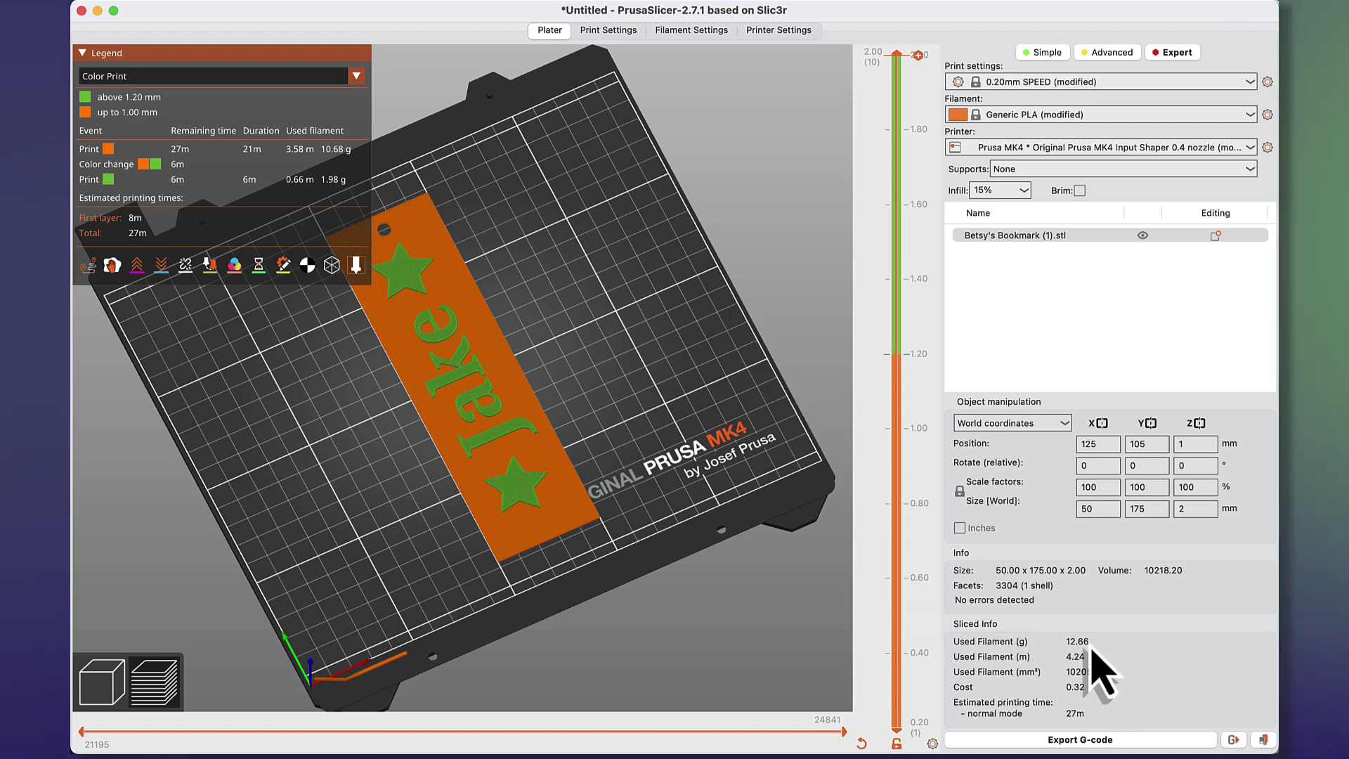
Export the G-code to the PRUSAI3MK3 drive, replacing the existing file of the same name, and eject the drive.
left_click(1262, 741)
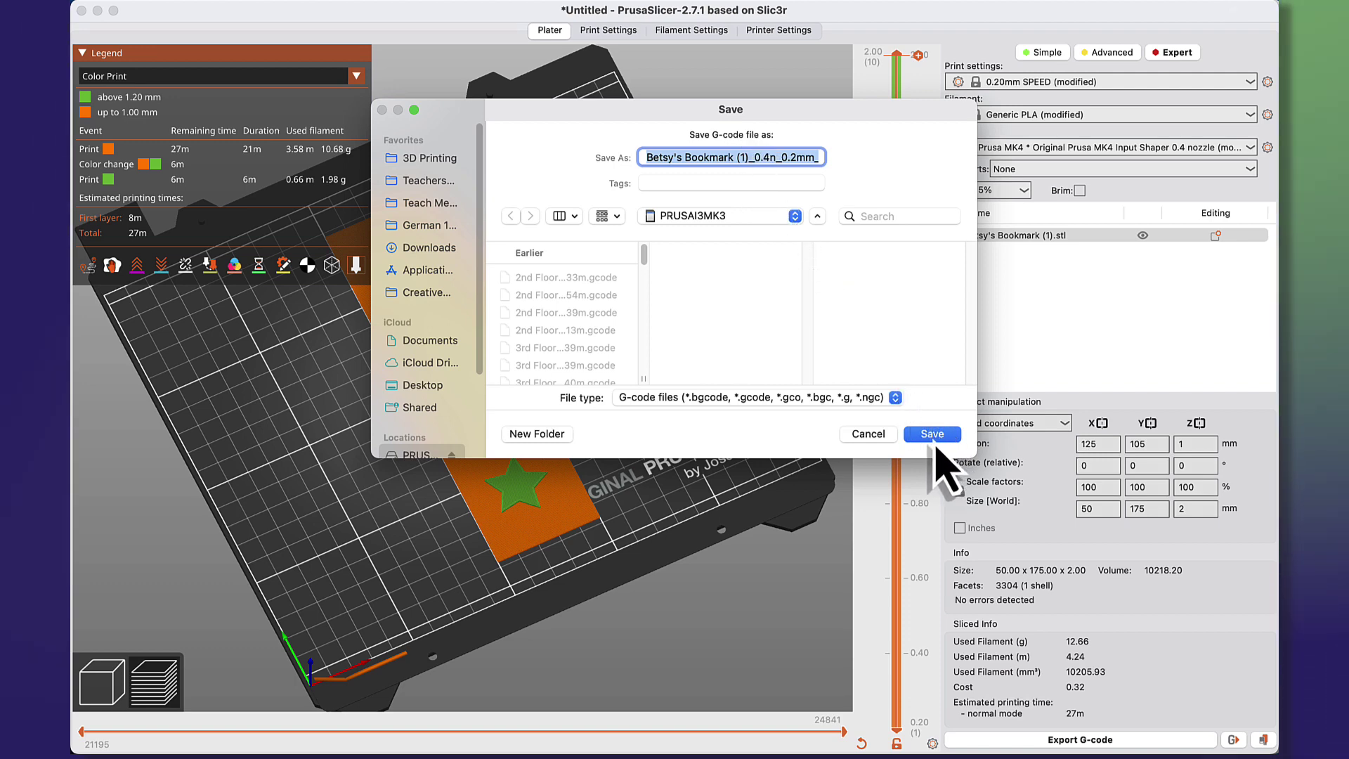
left_click(935, 441)
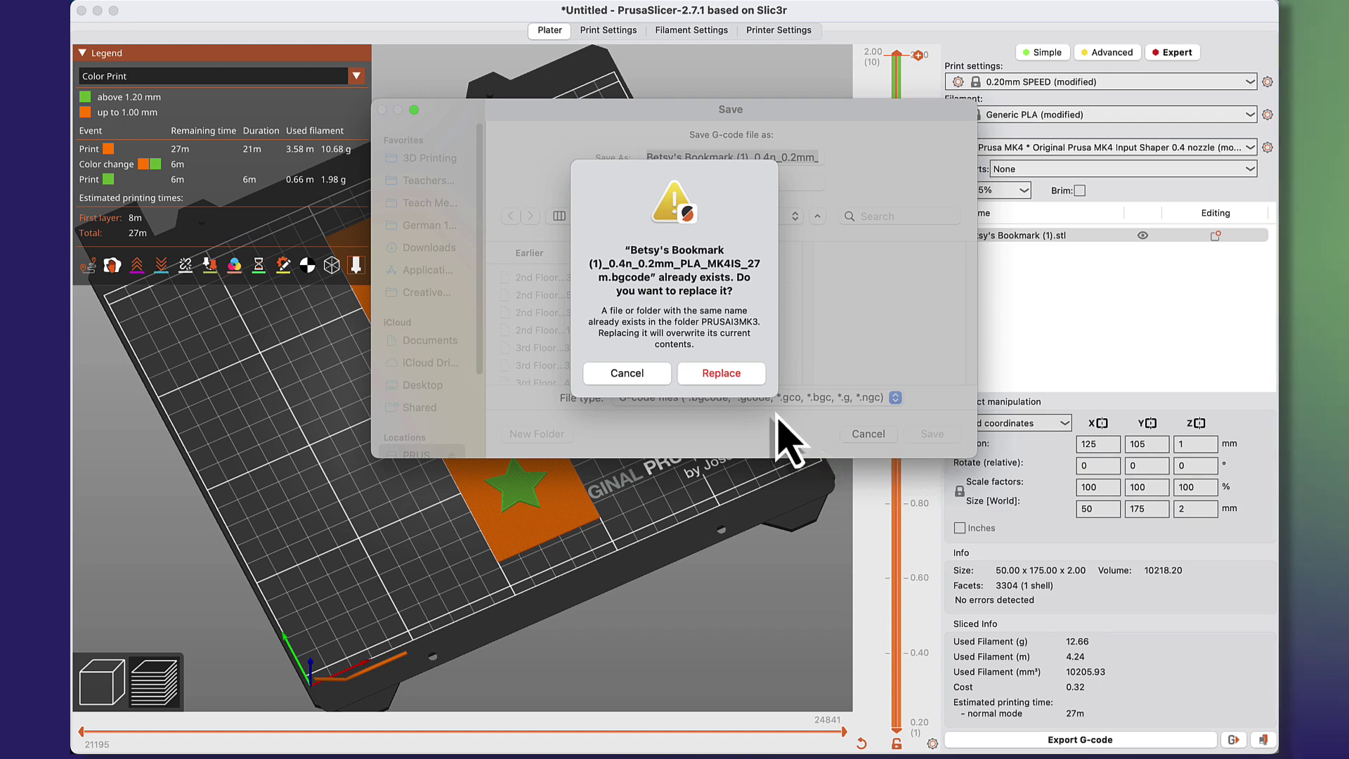
left_click(716, 376)
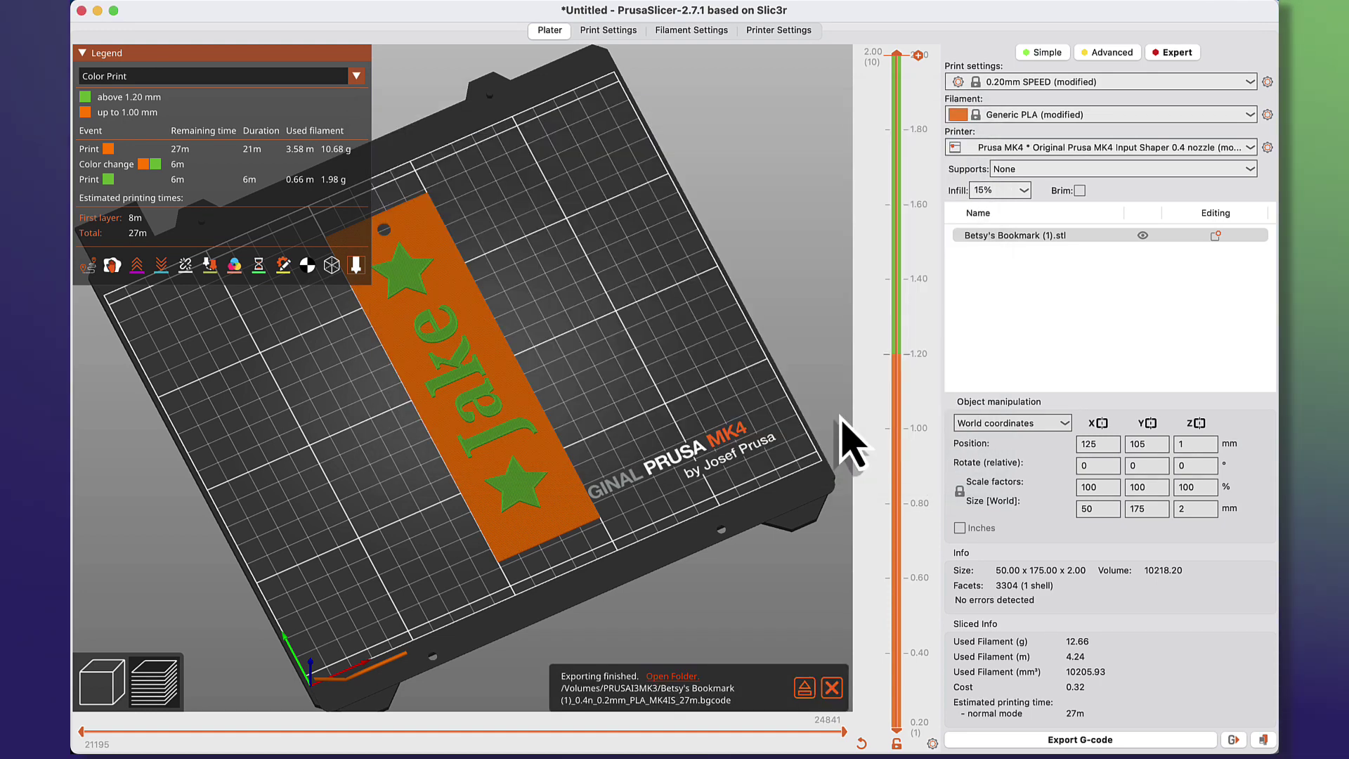
left_click(805, 693)
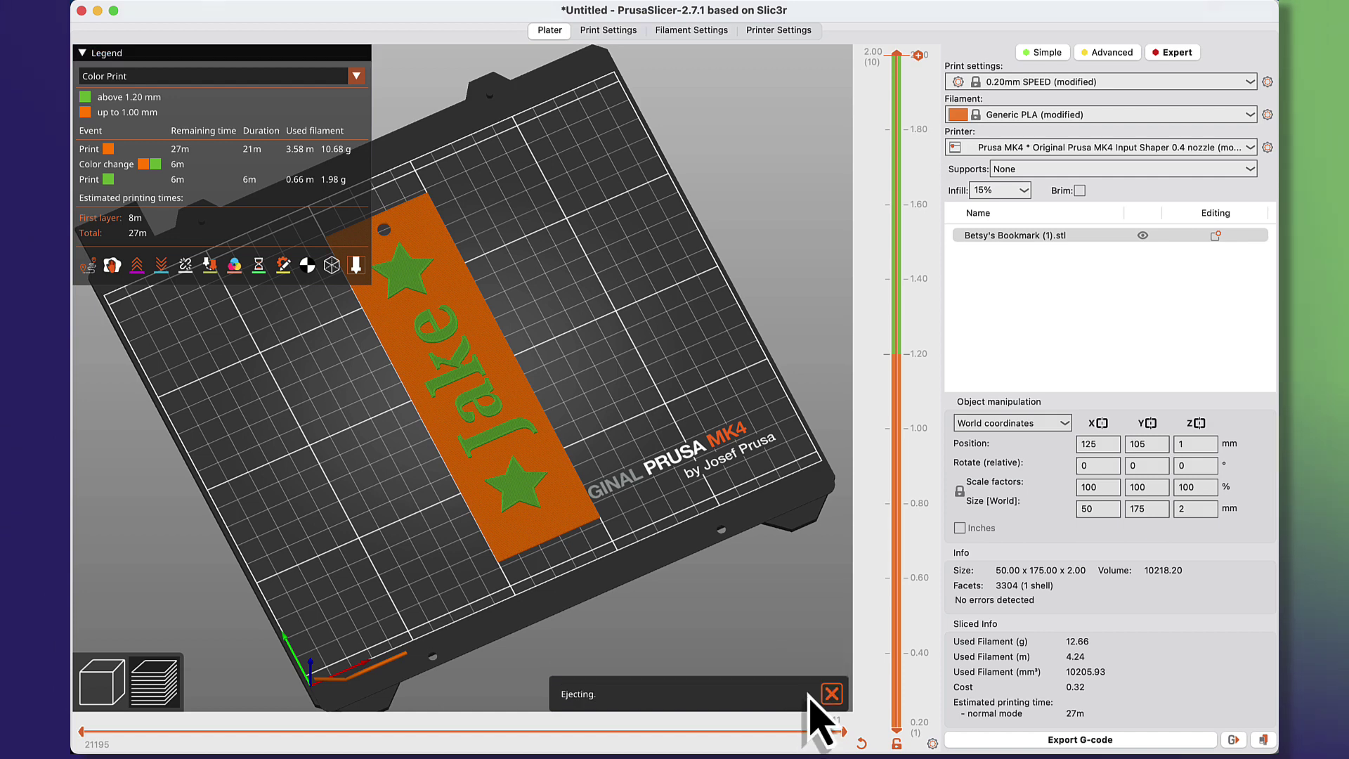
left_click(833, 695)
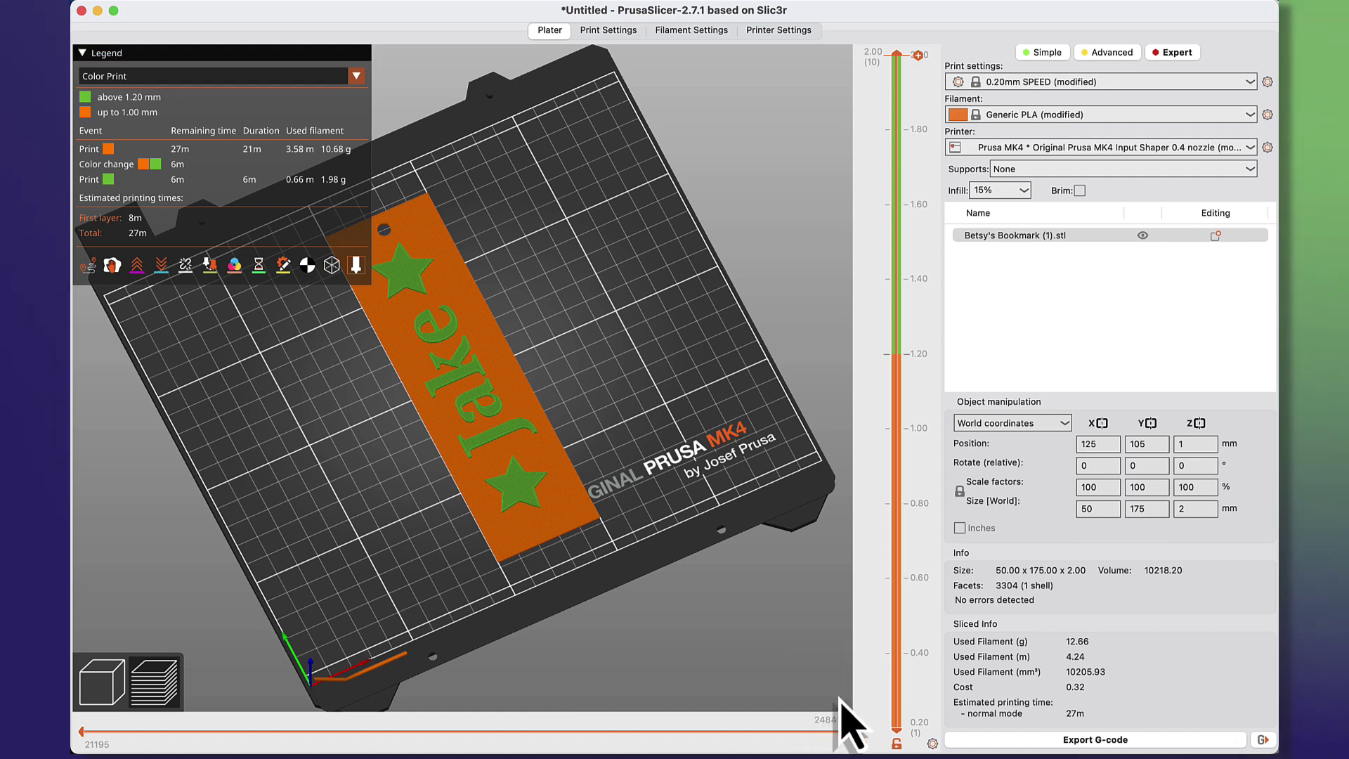